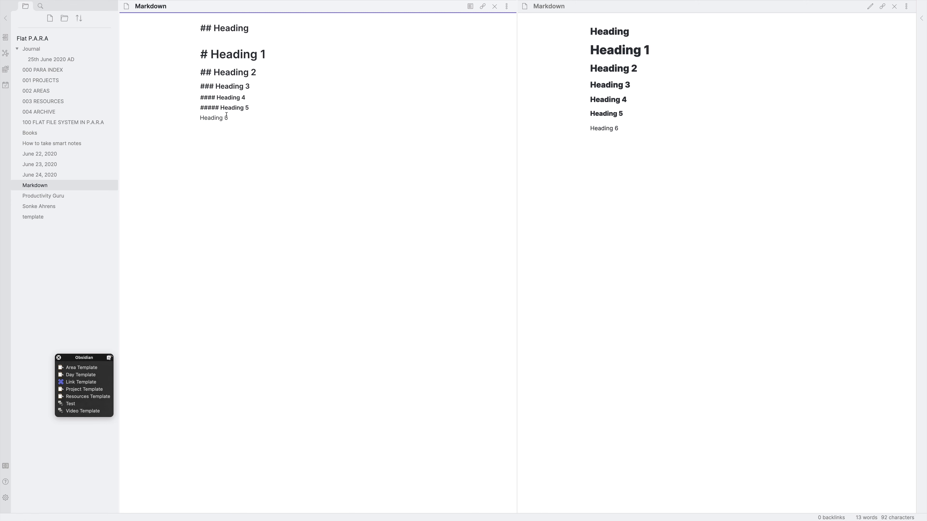
Turn the Heading 6 line into a level-six heading with six hash marks.
type("######")
left_click(336, 143)
key("Return")
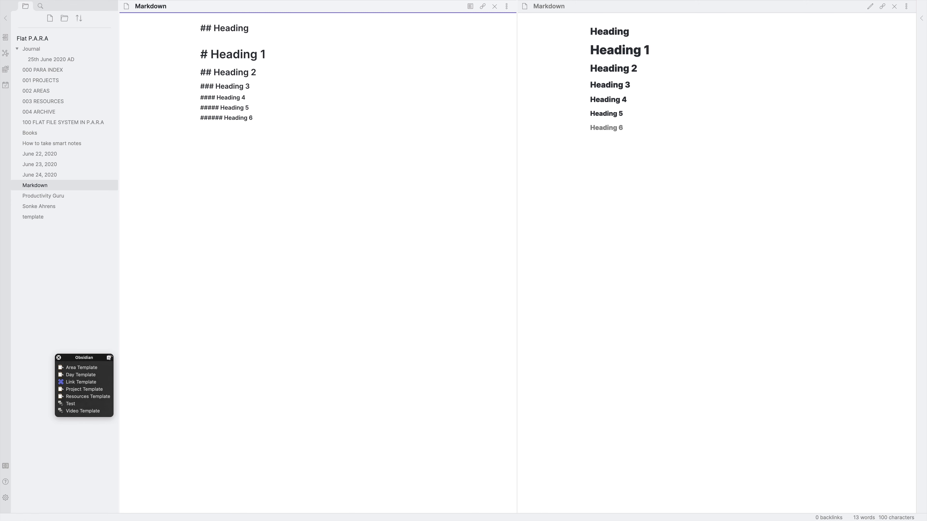
Try a seven-hash heading reading "Heading 7" below Heading 6, and delete that line.
type("Heading 7")
left_click(201, 127)
type("#######")
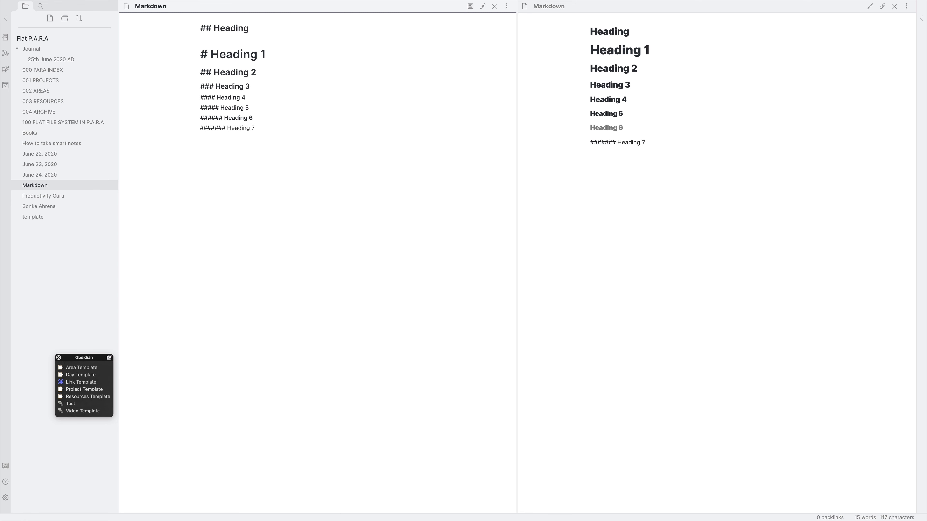
left_click_drag(268, 129, 195, 128)
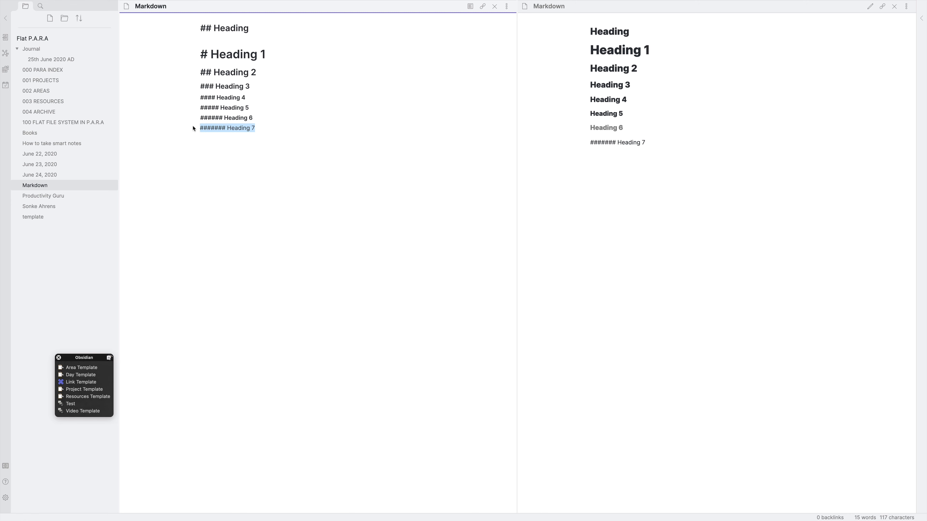
key("BackSpace")
Add a horizontal rule (---) below Heading 6, followed by a level-two heading "Text Styling".
key("Return")
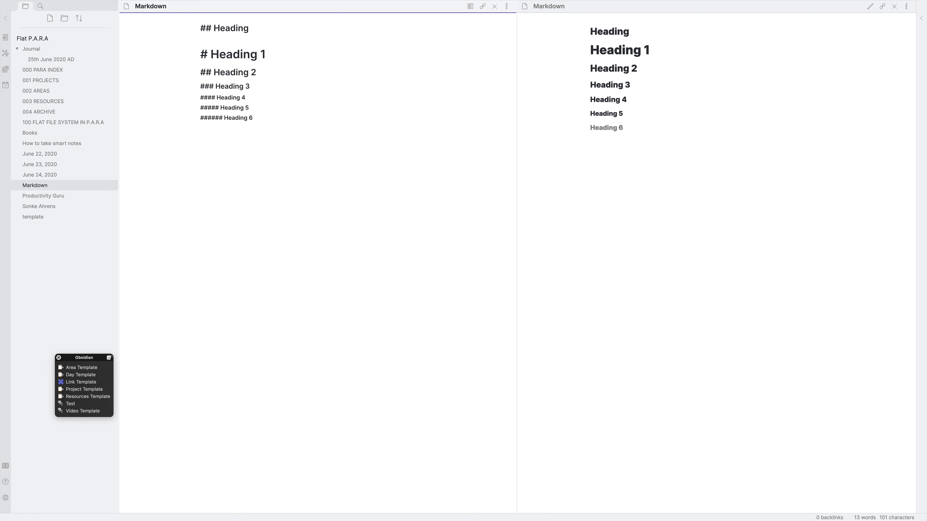
type("---")
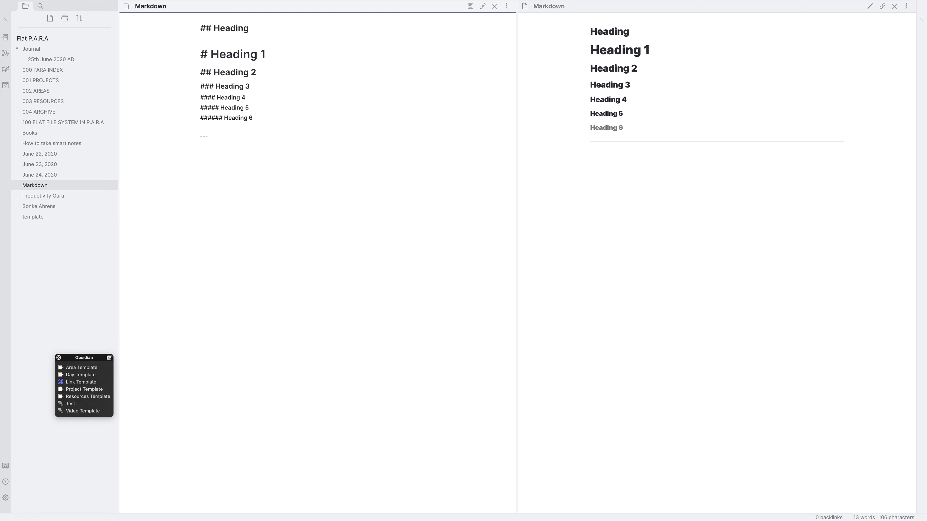
type("## Text S")
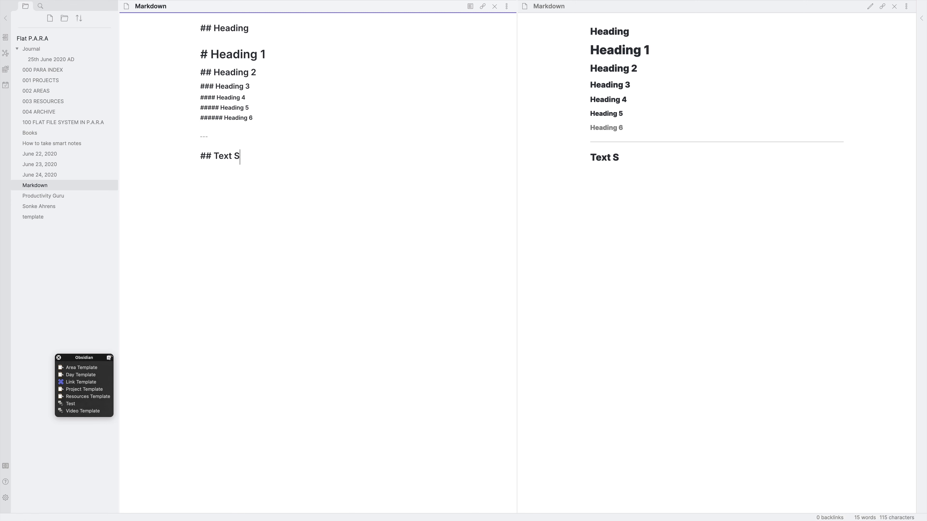
type("tyling")
key("Return")
key("Return")
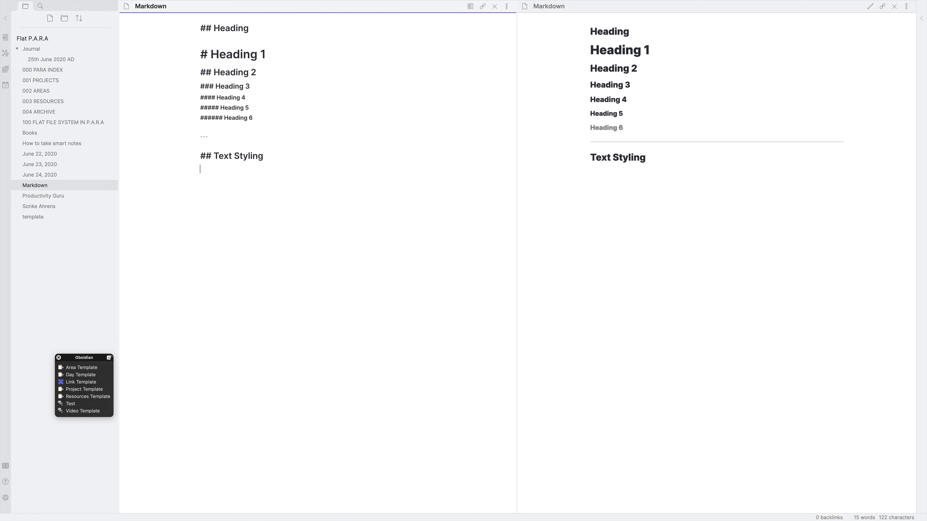
Enter the lines Bold, Italic, Highlights and Combination under the Text Styling heading.
type("Bold ")
type("Italic ")
type("Hi")
type("ghlights ")
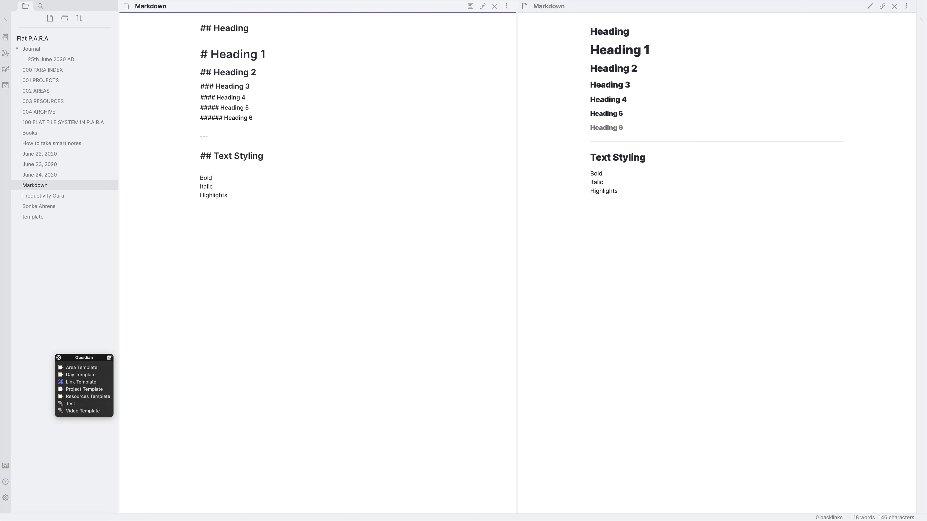
type("Combination")
Duplicate the four text styling lines as a second block below, separated by a blank line.
left_click_drag(256, 208, 187, 184)
key("super+c")
left_click(236, 235)
key("Return")
key("super+v")
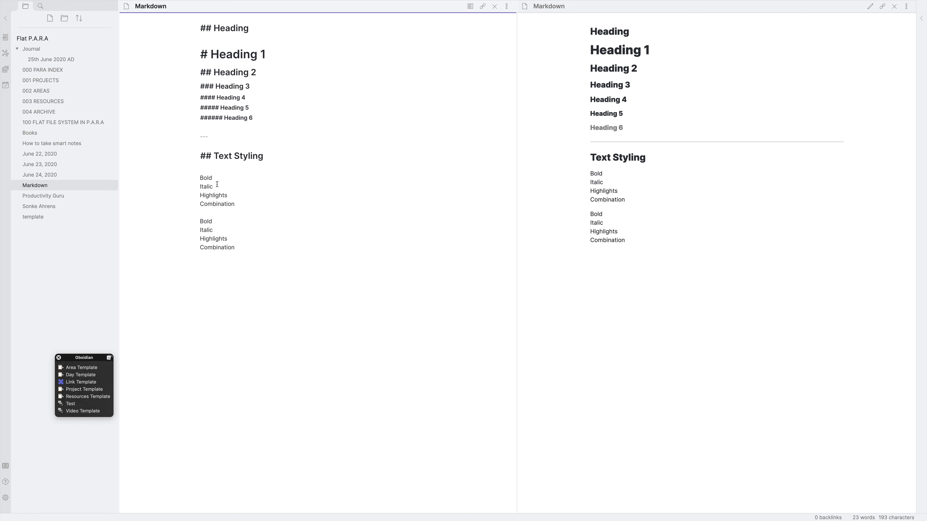
Make the first block's Bold line bold with double asterisks and add a second Bold line wrapped in double underscores.
left_click(198, 179)
type("**Bold")
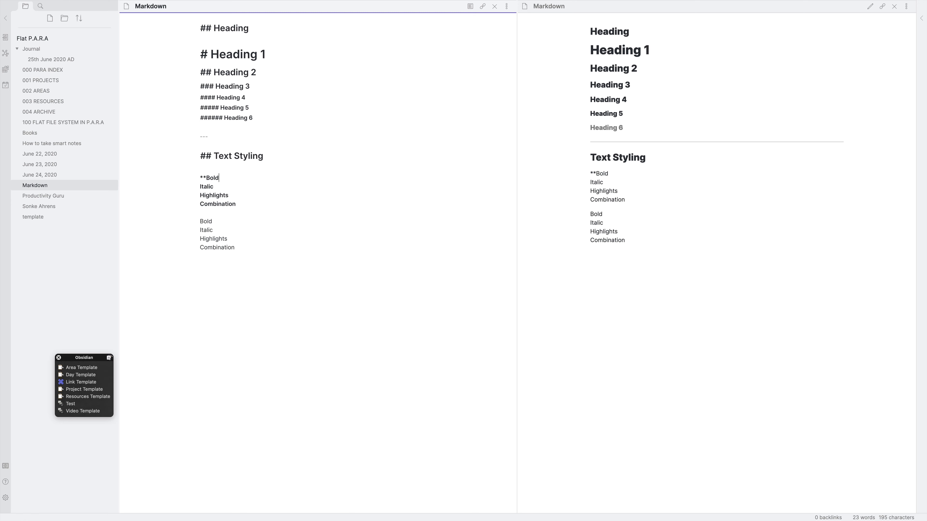
type("**")
left_click_drag(230, 178, 210, 178)
left_click(237, 178)
key("Return")
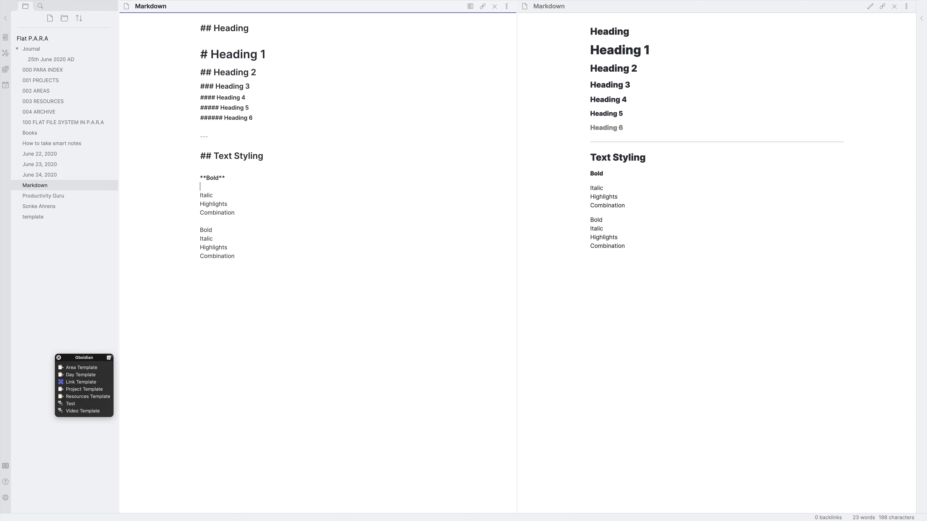
type("__")
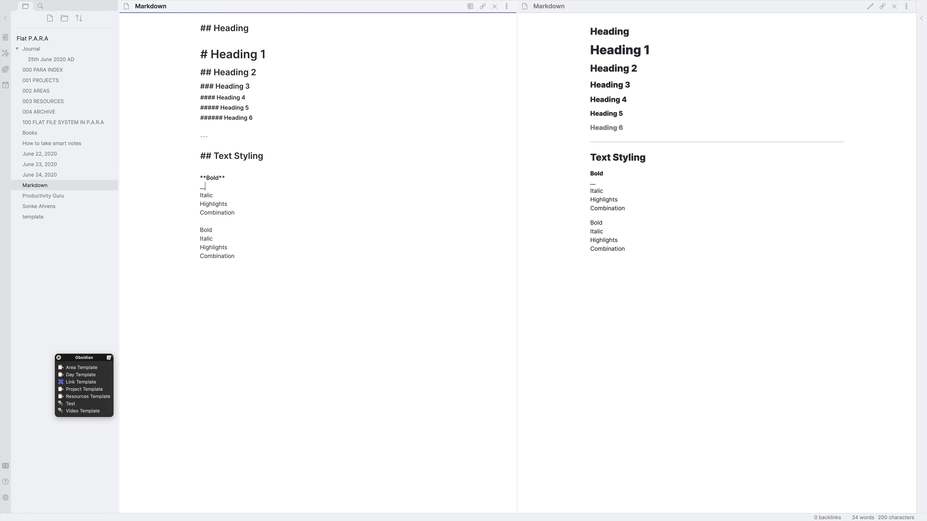
type("Bold__")
Italicize the first block's Italic line with single asterisks and add a second Italic line wrapped in single underscores.
left_click_drag(213, 195, 200, 197)
left_click(200, 196)
type("*")
left_click(225, 193)
type("*")
key("Return")
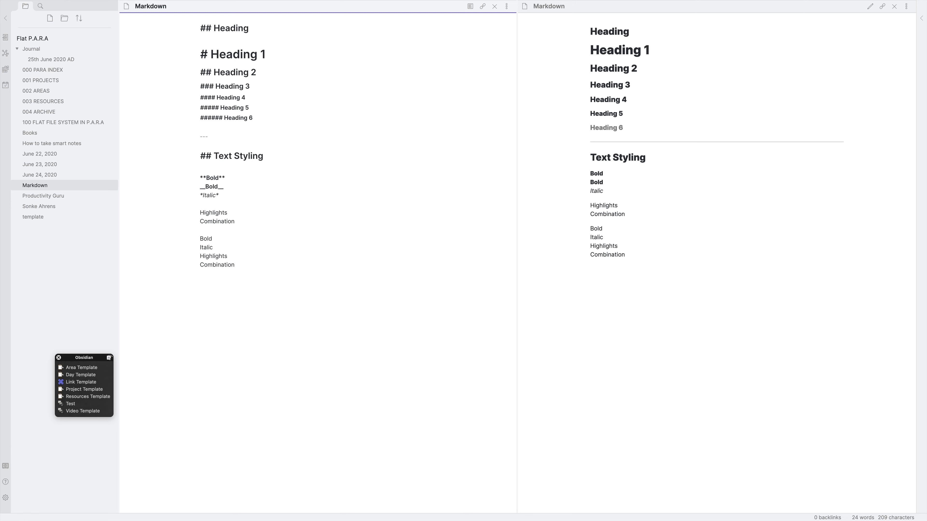
type("Ita")
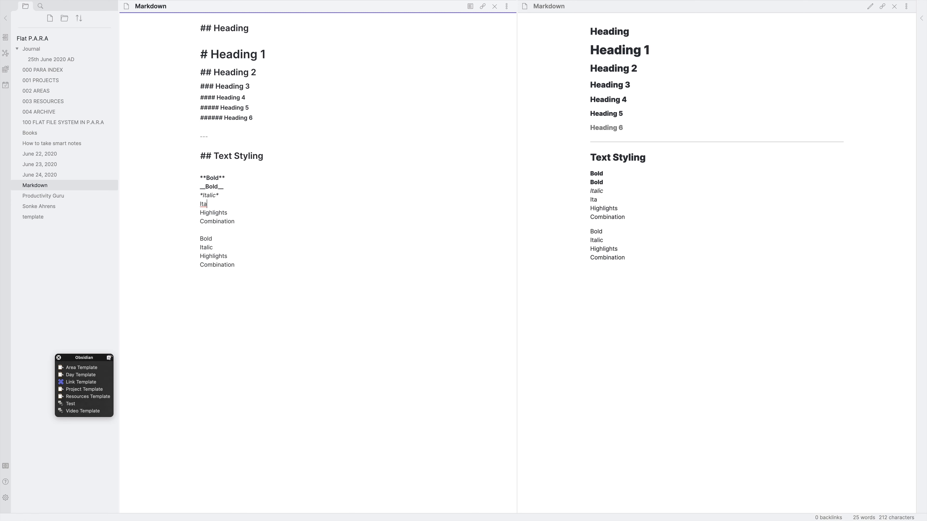
type("lic_")
key("Home")
type("_")
Wrap the first block's Highlights line in double equals signs and extend the line below to "Combination of bold italic & Highlights".
type("==")
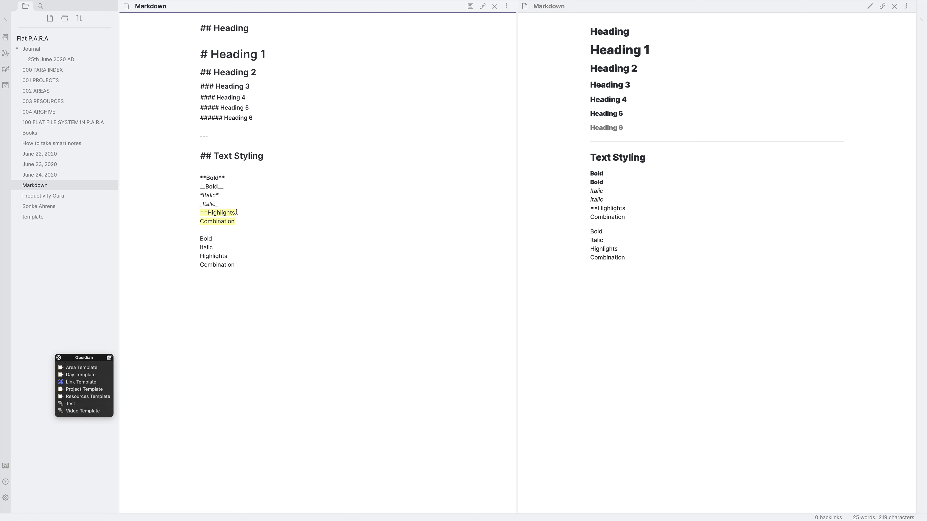
type("==")
type("of bold")
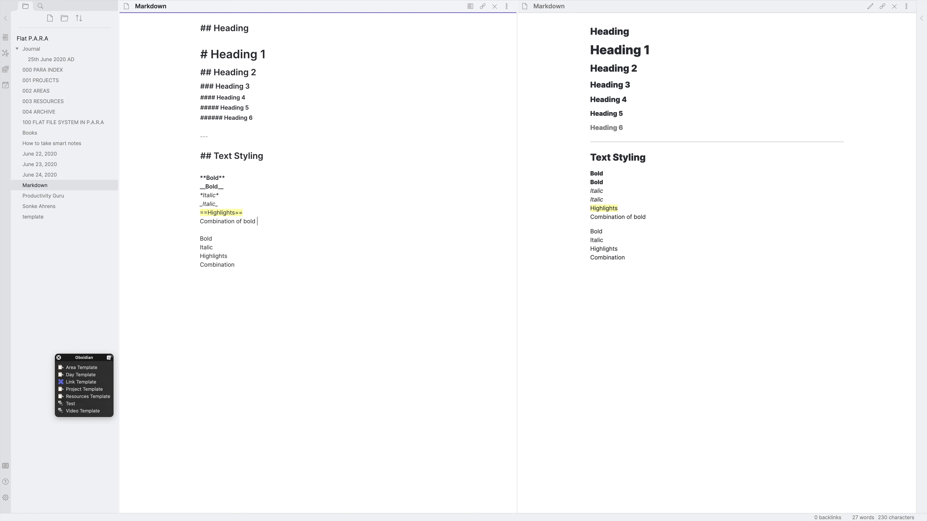
type(" italic ")
type("& Highligh")
type("ts")
In the Combination line, mark bold with double asterisks, italic with underscores and Highlights with double equals signs.
type("**")
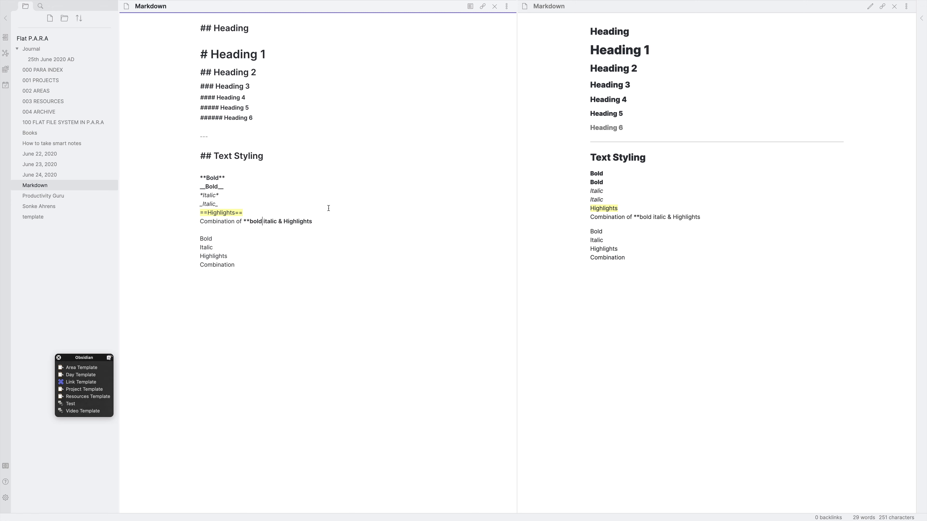
type("**")
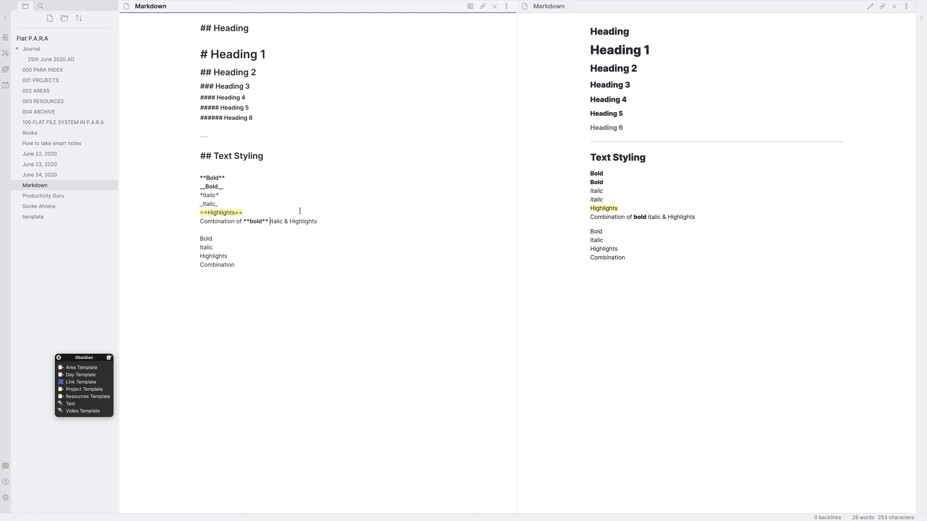
type("_")
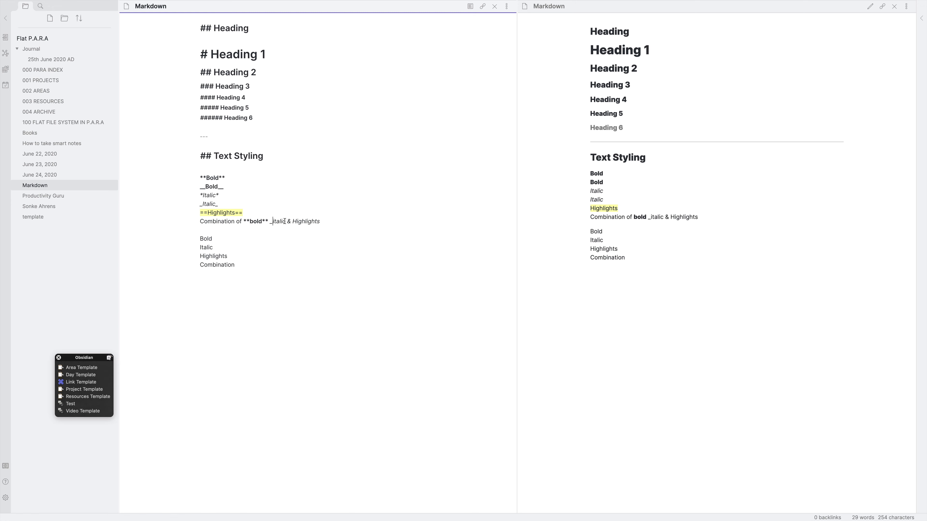
type("_")
type("==")
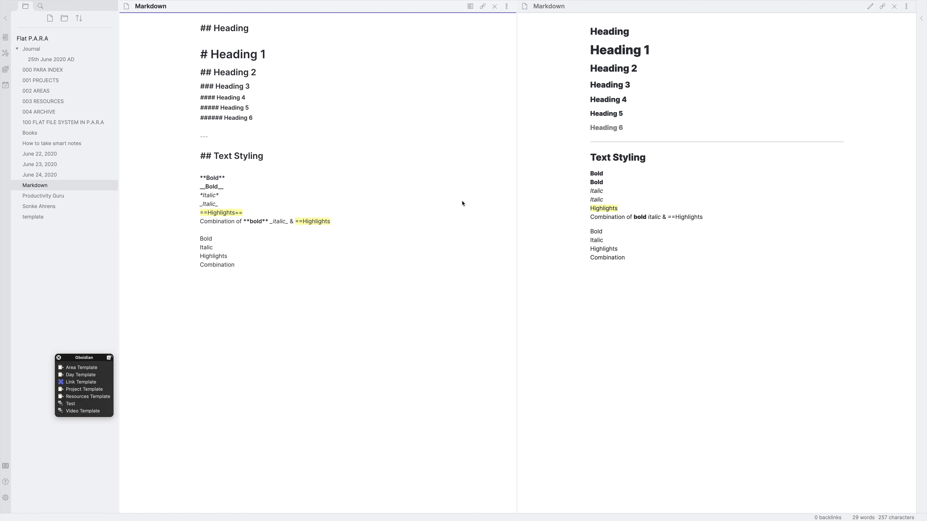
type("==")
In the second block, format the word Bold as bold and the word Italic as italic.
left_click_drag(216, 238, 198, 242)
type("**")
left_click_drag(215, 250, 189, 252)
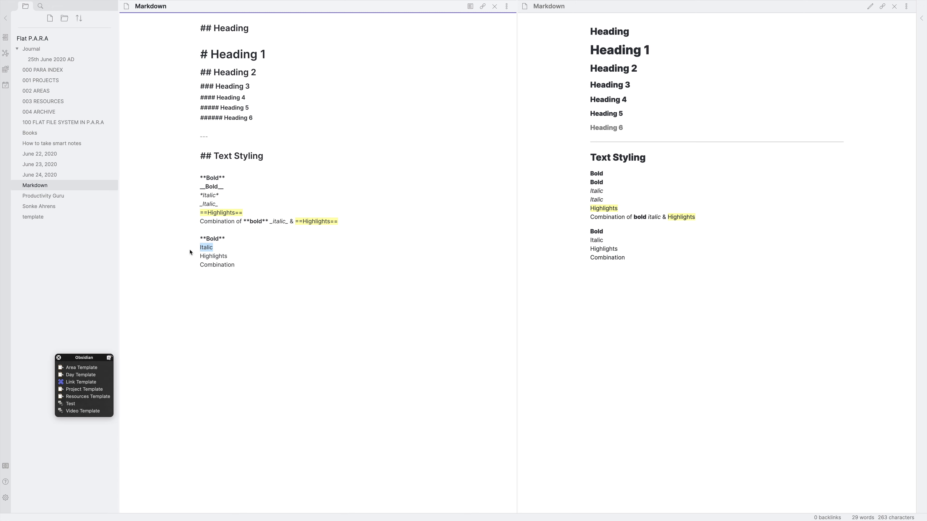
key("ctrl+i")
left_click_drag(228, 256, 186, 256)
Extend the second block's last line to "Combination of bold & Italic", with bold in double underscores and Italic in single asterisks.
left_click(239, 264)
type("of bold & Italic")
left_click_drag(255, 264, 243, 264)
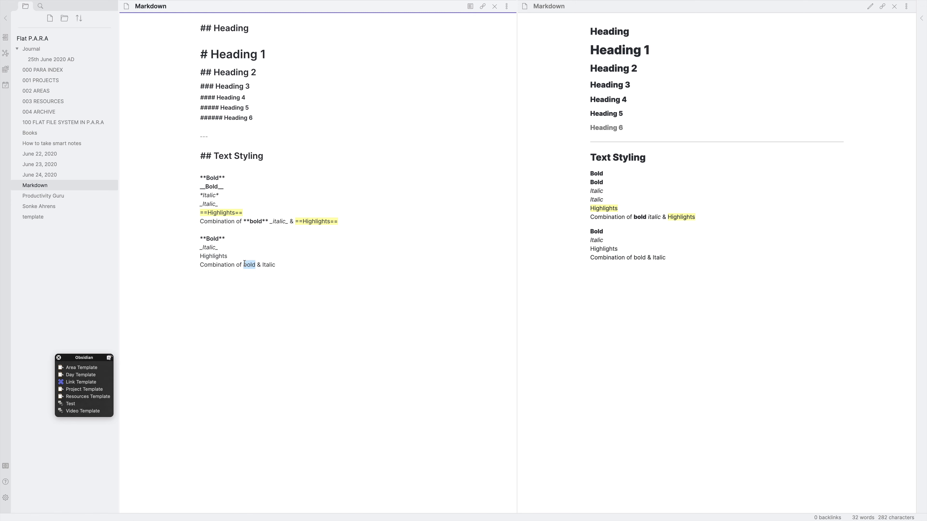
type("__")
left_click_drag(273, 264, 288, 264)
type("*")
Add a horizontal rule (---) below the second block, followed by a level-two heading "Lists".
left_click(310, 278)
key("Return")
type("---")
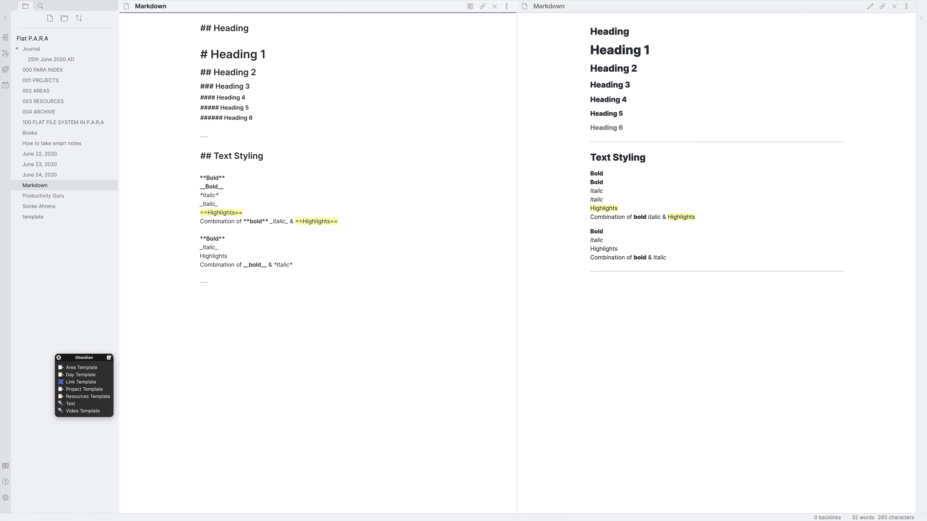
key("Return")
type("Lists")
key("Return")
key("Return")
Enter a numbered list under Lists with the items "Ordered lists", a, b, c, d, e, f and g.
type("1. Ordered")
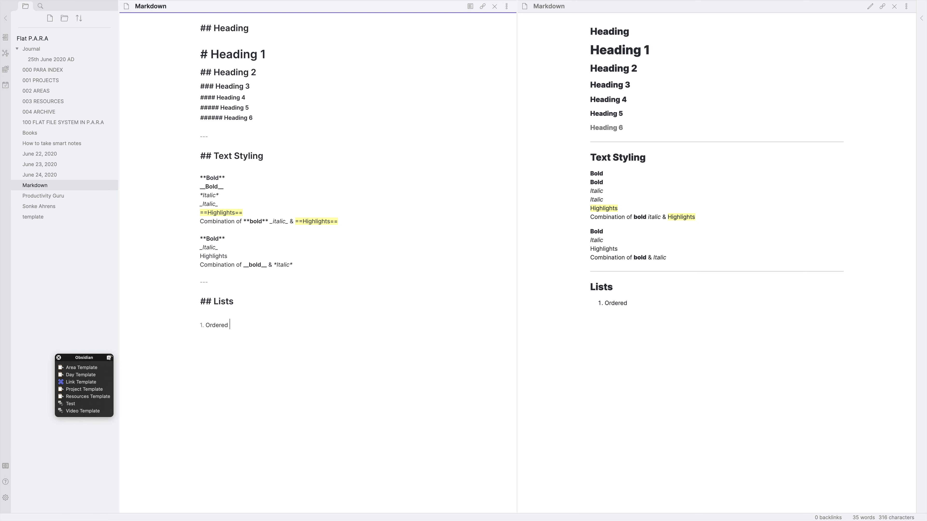
type(" lists")
key("Return")
type("a 3. ")
type("b")
key("Return")
type("c")
key("Return")
type("d")
key("Return")
type("e 7. ")
type("f")
key("Return")
type("g")
key("Return")
End the numbered list after g and start another from 1 below it with the items h, i, j and k.
key("BackSpace")
key("BackSpace")
key("BackSpace")
key("Return")
type("1.")
type("h")
key("Return")
type("u")
key("Return")
left_click(223, 431)
key("BackSpace")
type("i 3. ")
type("j")
key("Return")
type("k")
key("Return")
Indent items c, d, e and f one level so they nest under item b.
key("Up")
key("Up")
key("Up")
key("Up")
key("Tab")
key("Tab")
key("Tab")
key("Tab")
Add the text line "Unordered Lists" below the numbered lists.
double_click(239, 460)
key("Return")
type("Unorde")
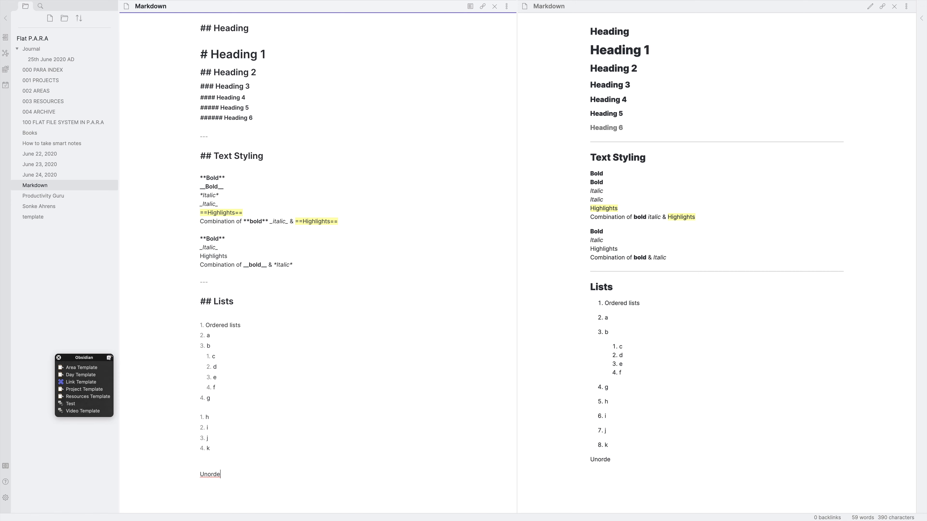
type("red Lists")
key("Return")
Enter a hyphen-bulleted list under Unordered Lists with the items a through j, one letter per line.
type("-")
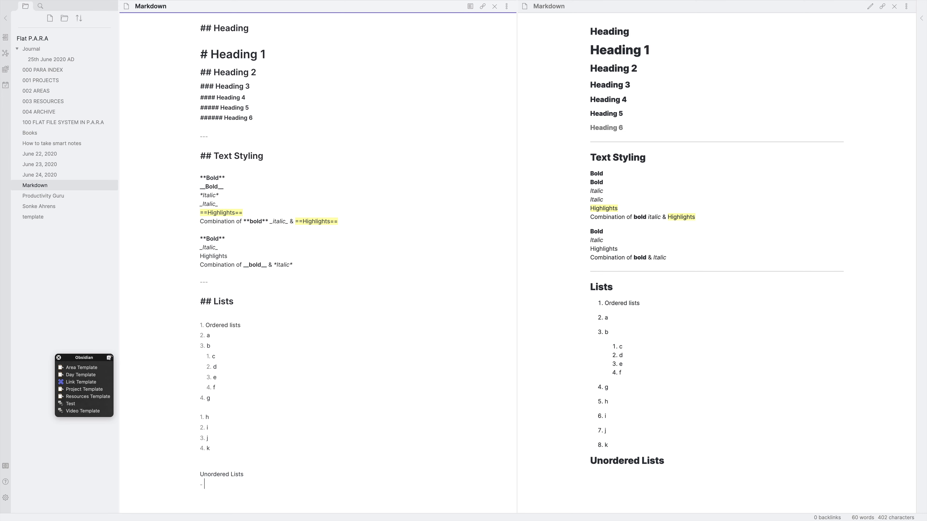
type(" a - ")
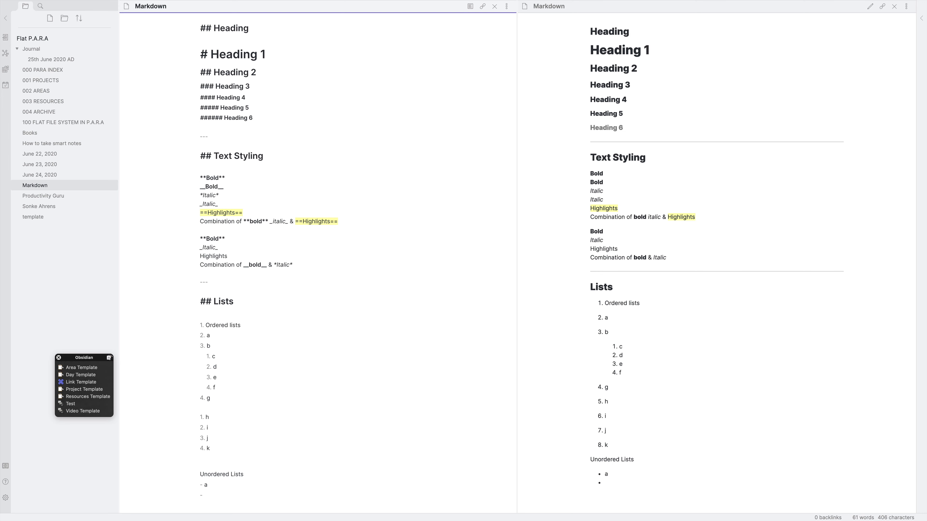
type("b")
key("Return")
type("c")
key("Return")
type("d")
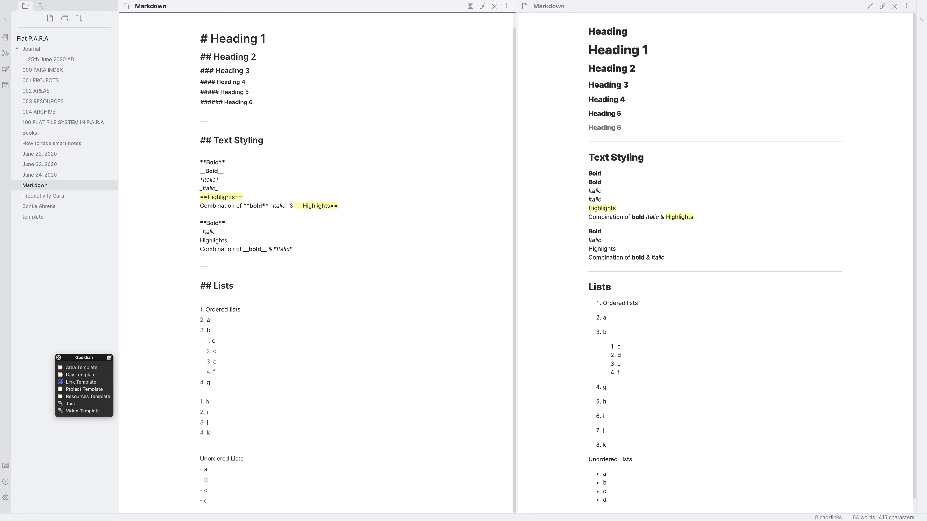
key("Return")
type("e")
key("Return")
type("f")
key("Return")
type("g")
key("Return")
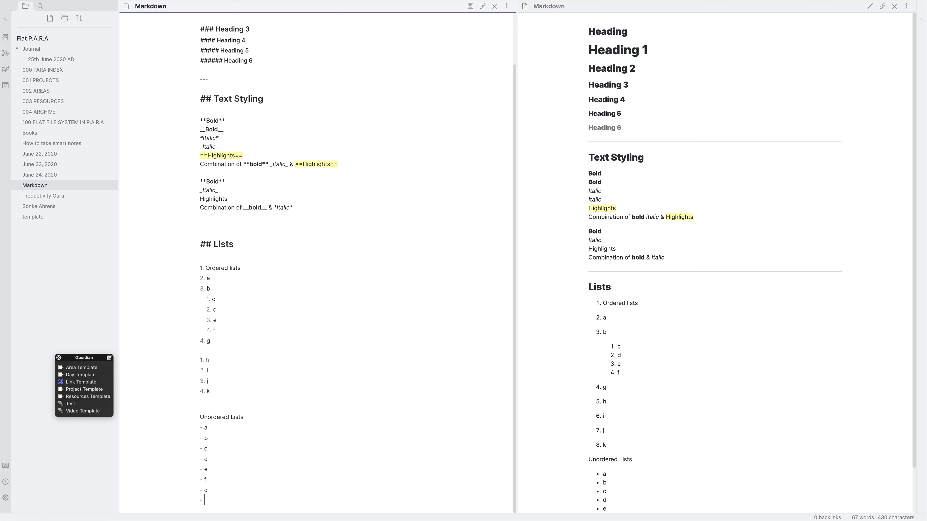
type("h")
key("Return")
type("i")
key("Return")
type("j")
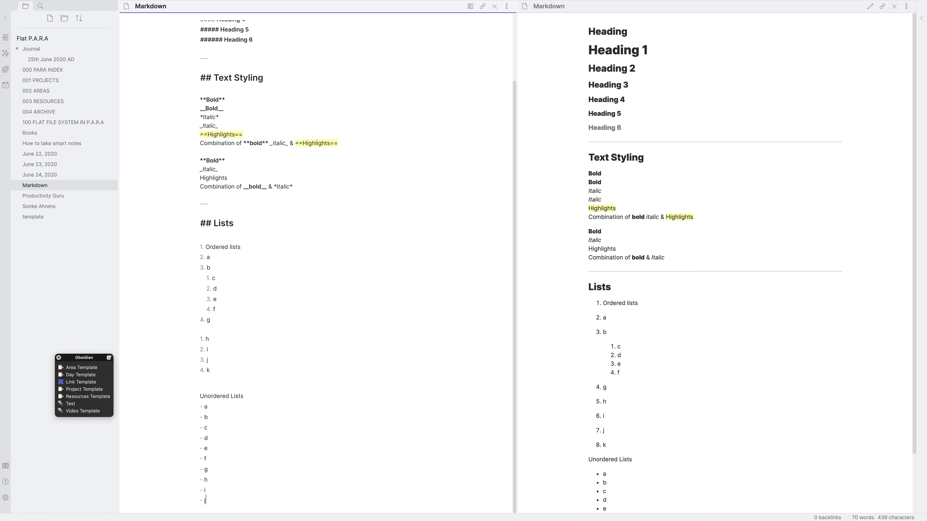
key("Return")
key("Return")
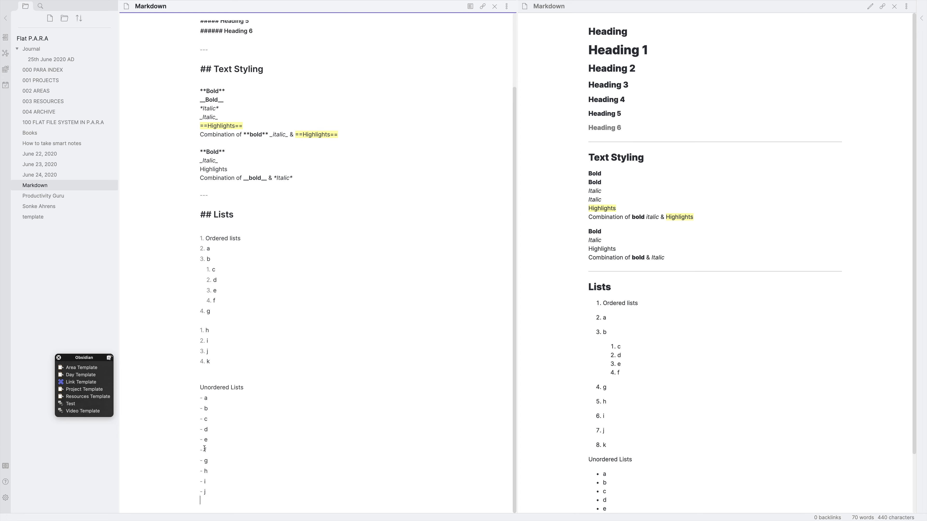
Nest bullet f under e, and bullets g and h one level deeper under f.
left_click(267, 451)
key("Tab")
key("Tab")
key("Tab")
key("Tab")
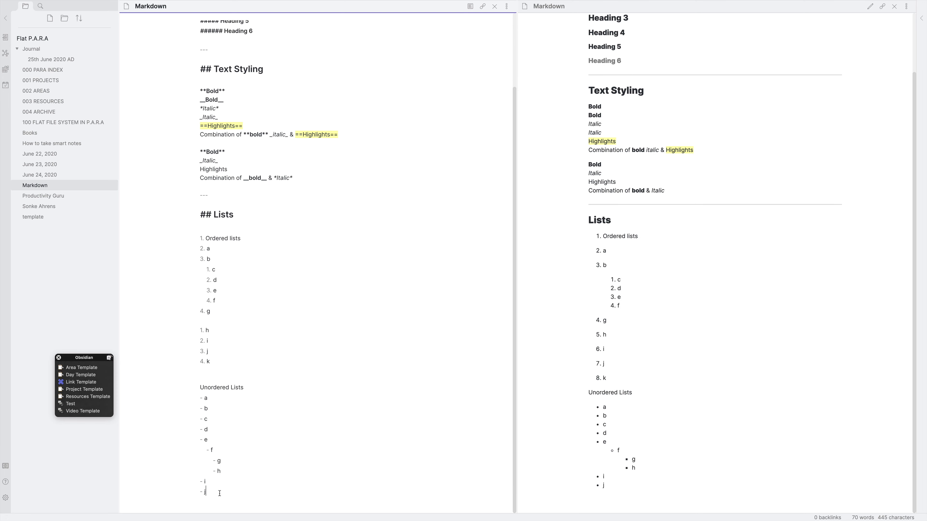
Add a "---" horizontal divider below the unordered list, leaving a blank line after the last bullet.
key("Return")
key("Return")
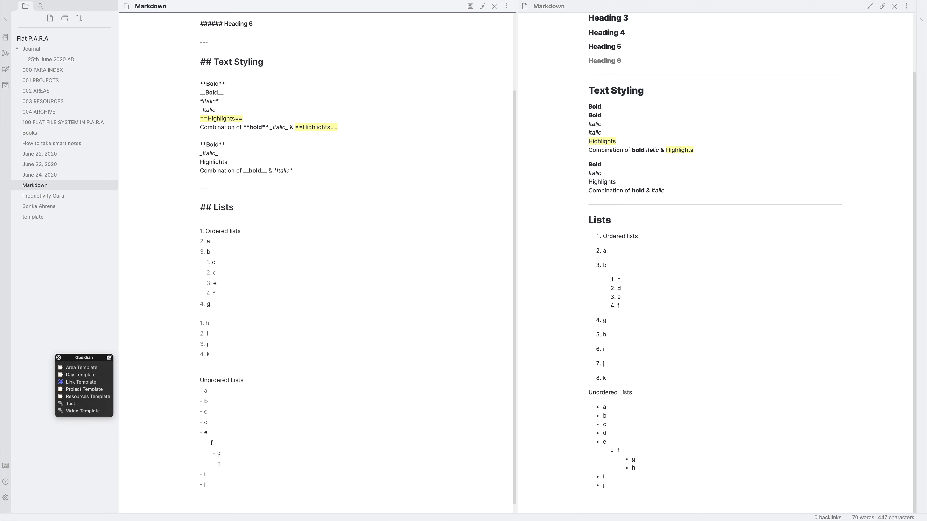
type("---")
key("Return")
key("Return")
key("Up")
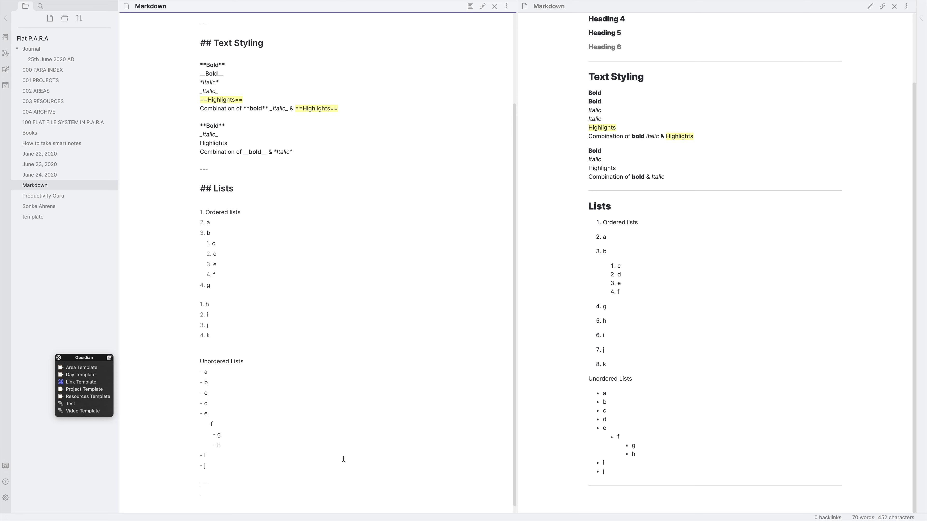
Add the level-two heading "Links" below the new divider.
key("Return")
type("## ")
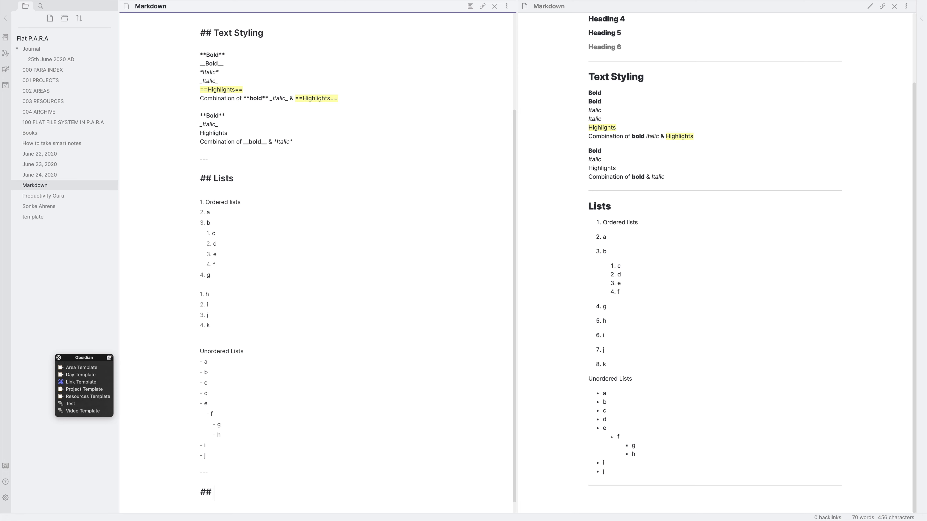
type("Links")
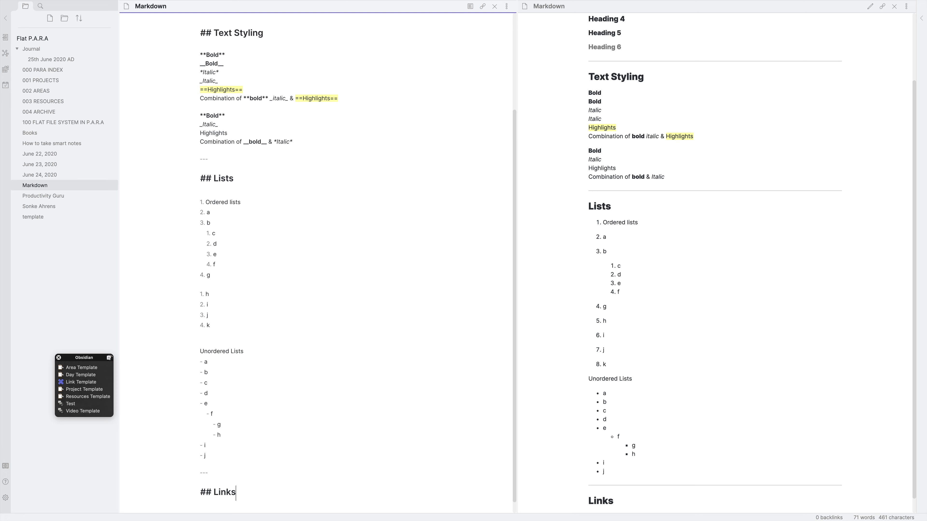
key("Return")
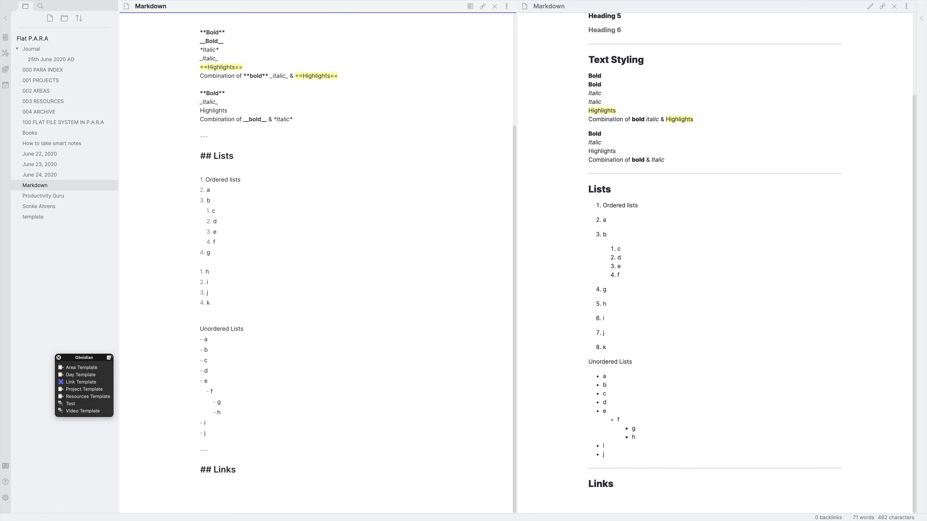
type("1. External Links:")
key("Return")
key("Tab")
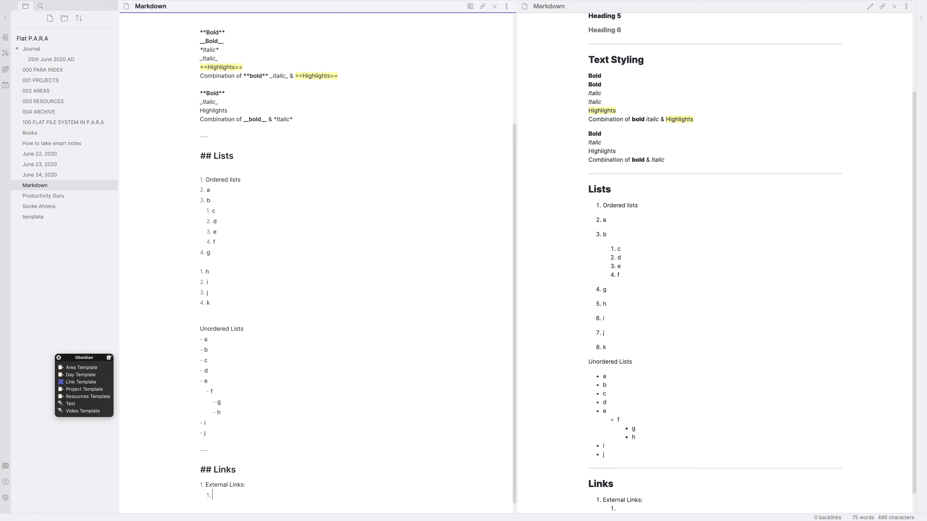
type("https://obsidian.md/")
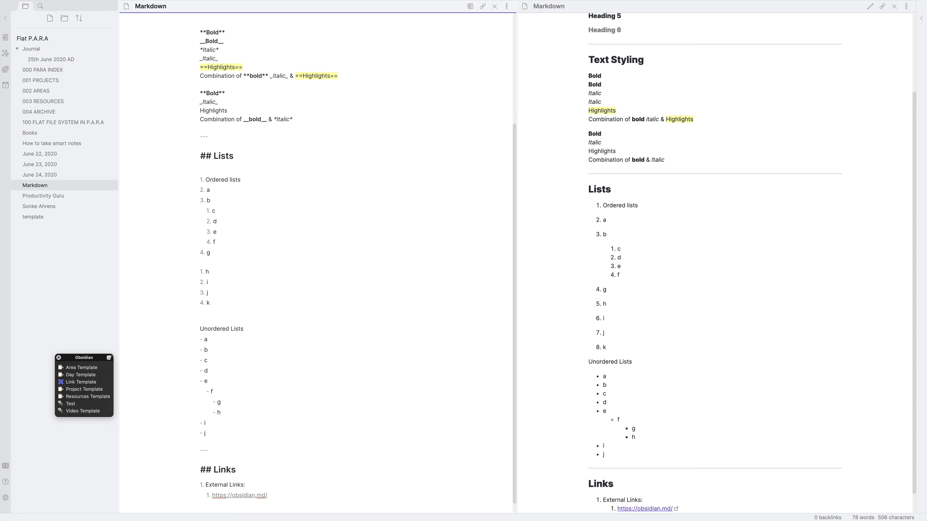
scroll(676, 233, "down", 2)
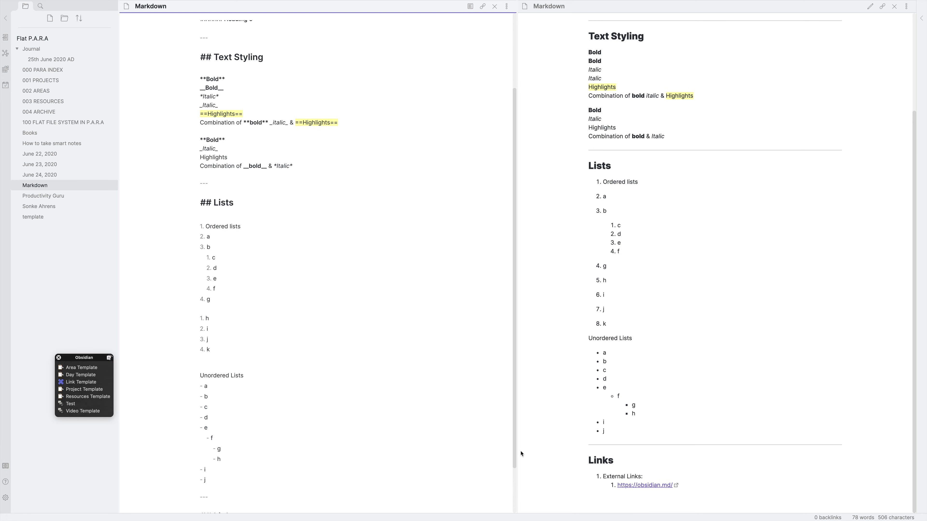
scroll(219, 492, "down", 2)
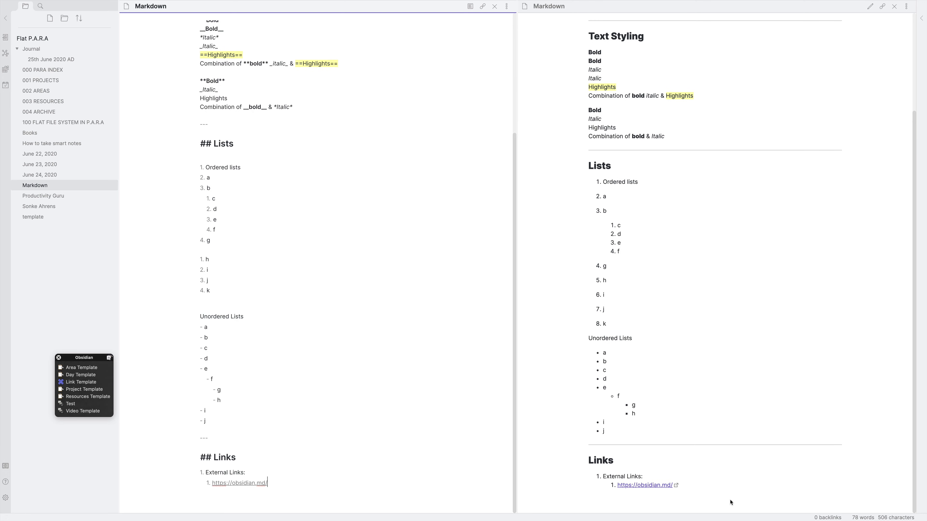
left_click(662, 487)
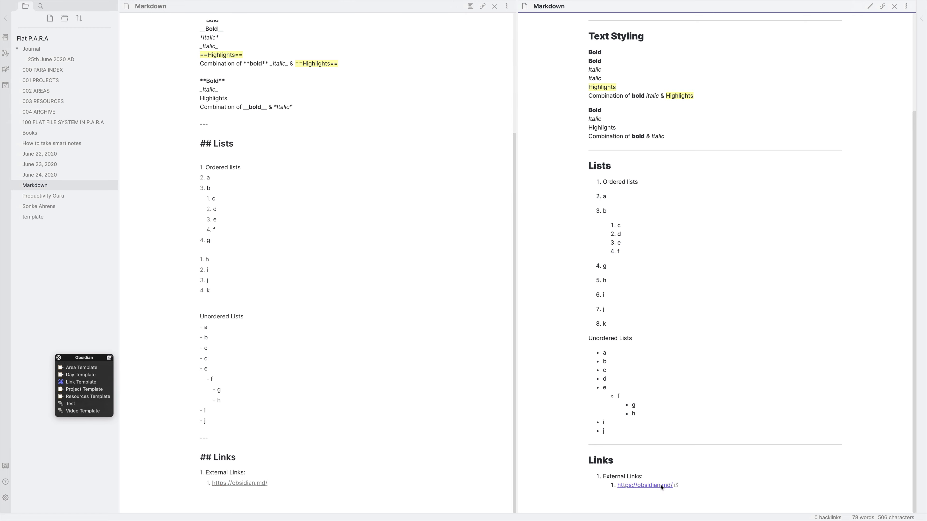
left_click(662, 487)
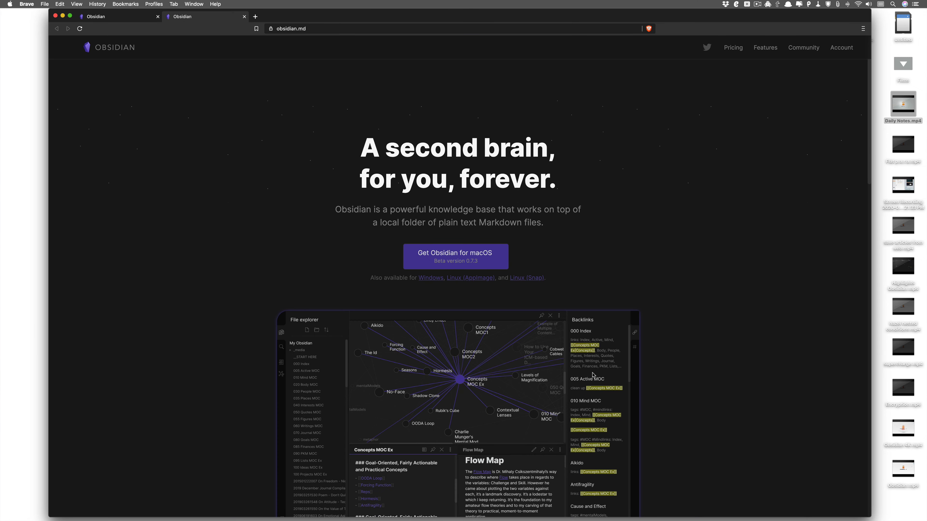
key("ctrl+Left")
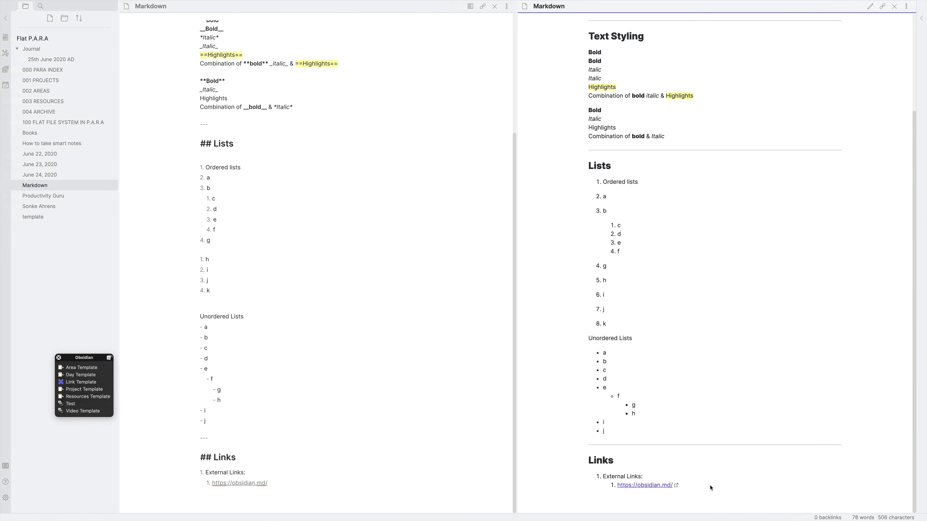
left_click(393, 490)
key("Return")
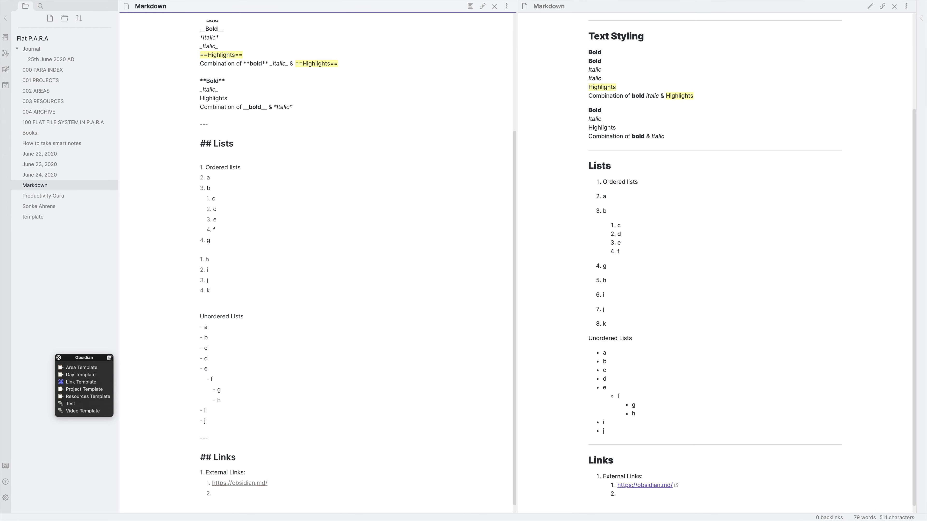
type("[Obsidian Website]")
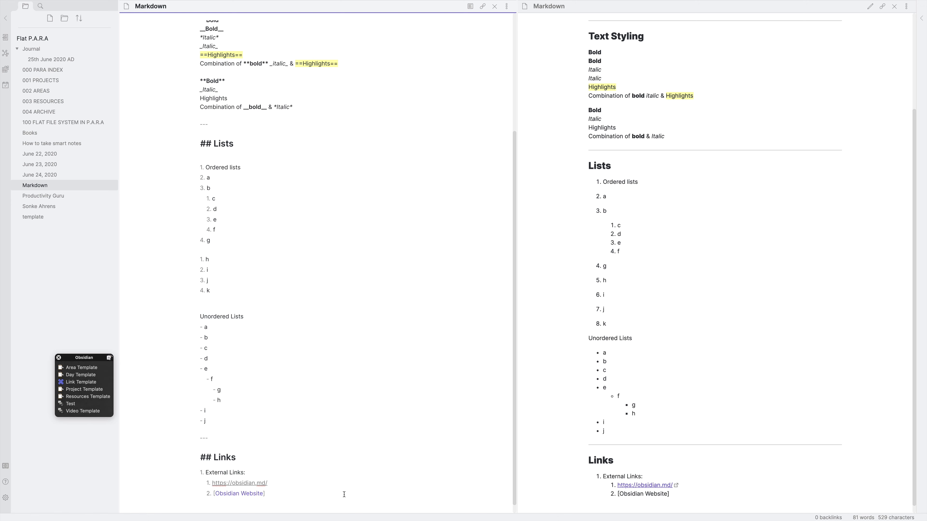
type("(")
left_click_drag(267, 483, 213, 482)
key("ctrl+c")
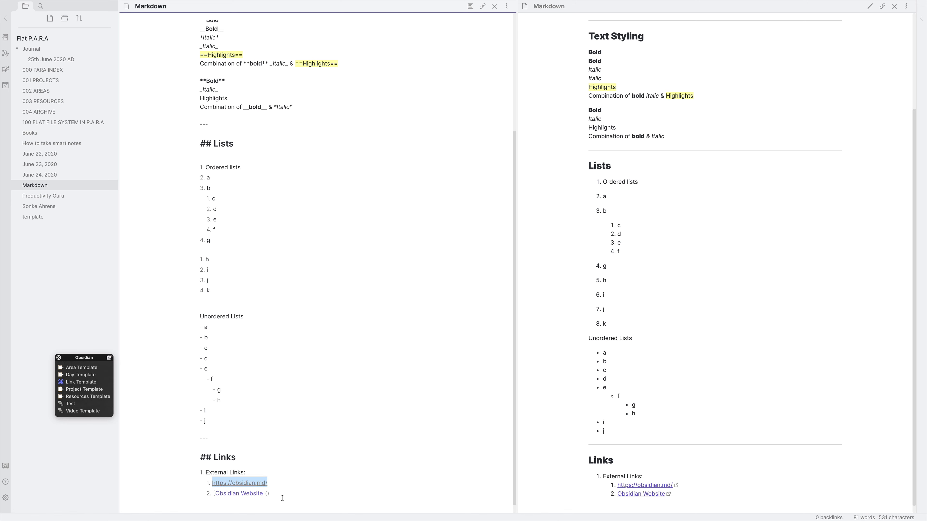
left_click(268, 494)
key("ctrl+v")
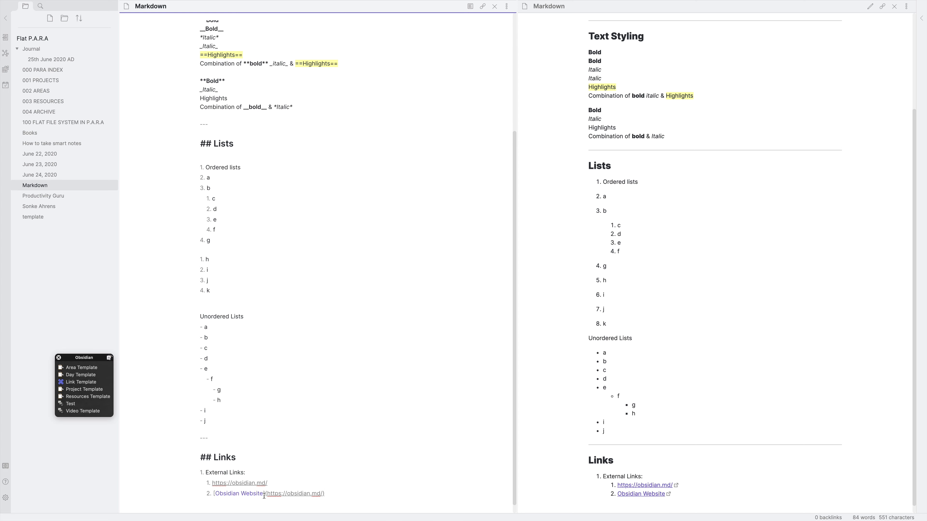
Test the Obsidian Website link from the preview in the browser and return to the note's source text.
left_click(631, 495)
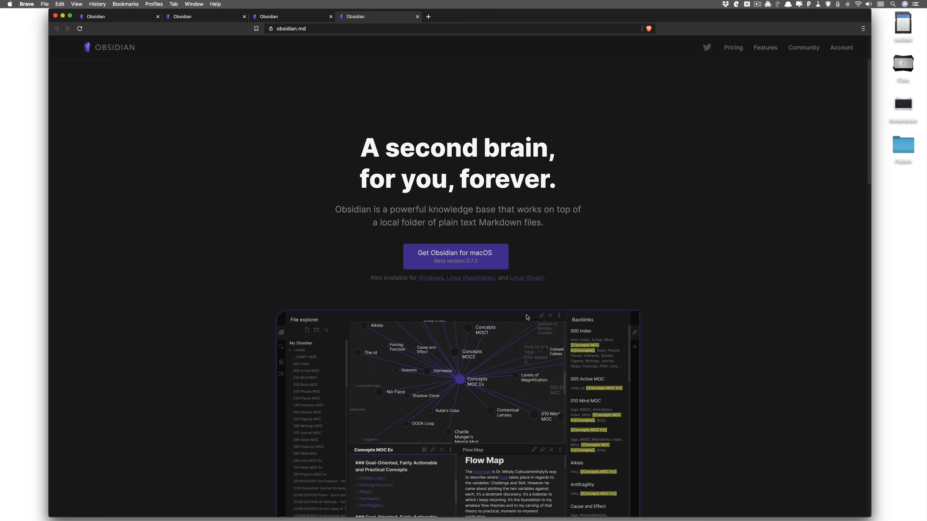
key("ctrl+Left")
left_click(339, 494)
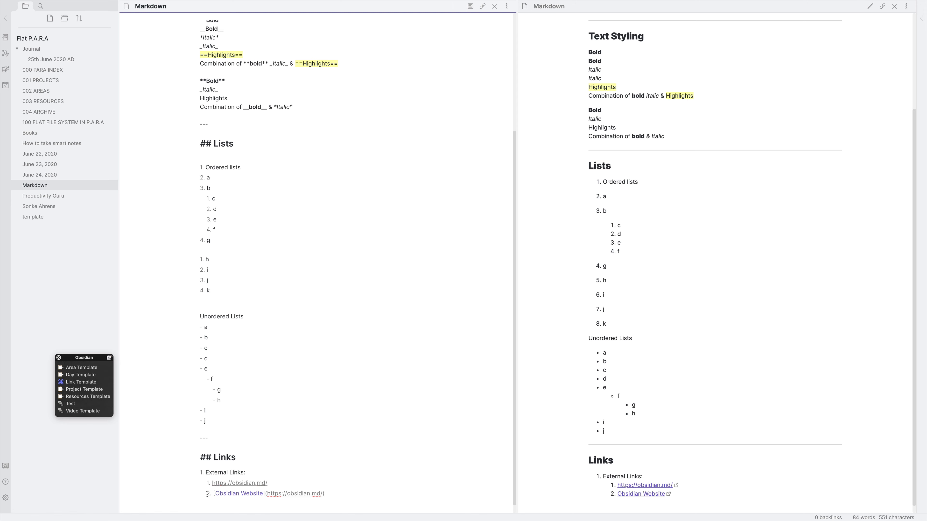
Examine the Obsidian Website link syntax by highlighting its bracketed label and its parenthesised URL.
left_click_drag(215, 493, 262, 494)
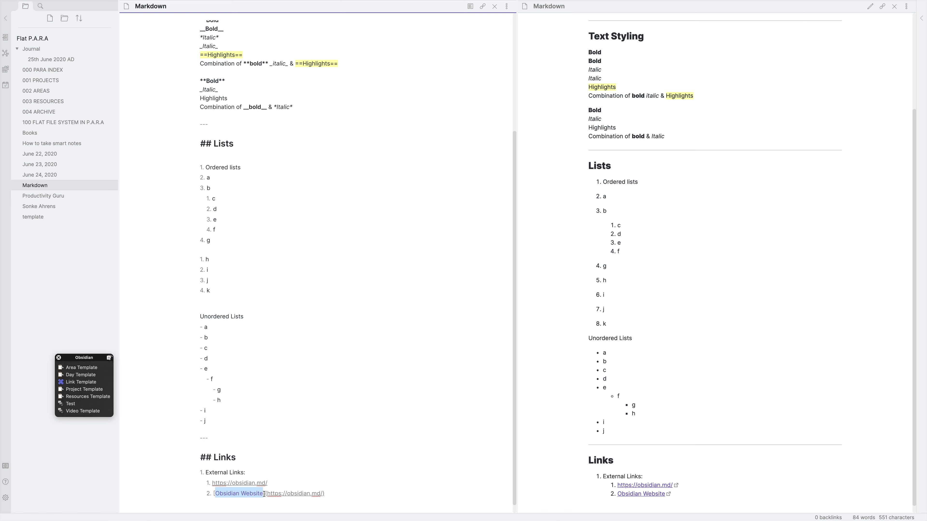
left_click(265, 493)
left_click_drag(266, 493, 323, 494)
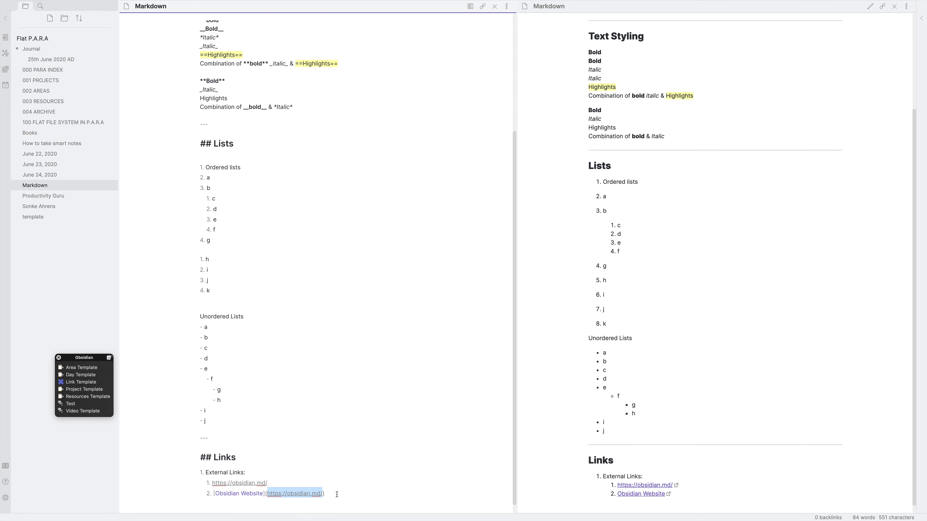
key("Right")
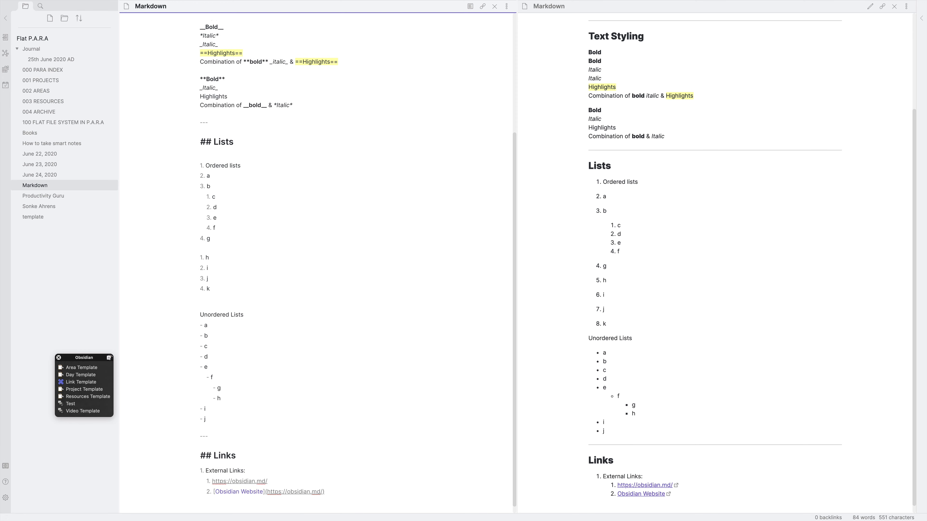
Add the top-level numbered item "Internal Links:" with a nested wiki link [[Article on Obsidian]].
key("Return")
key("shift+Tab")
scroll(185, 498, "down", 1)
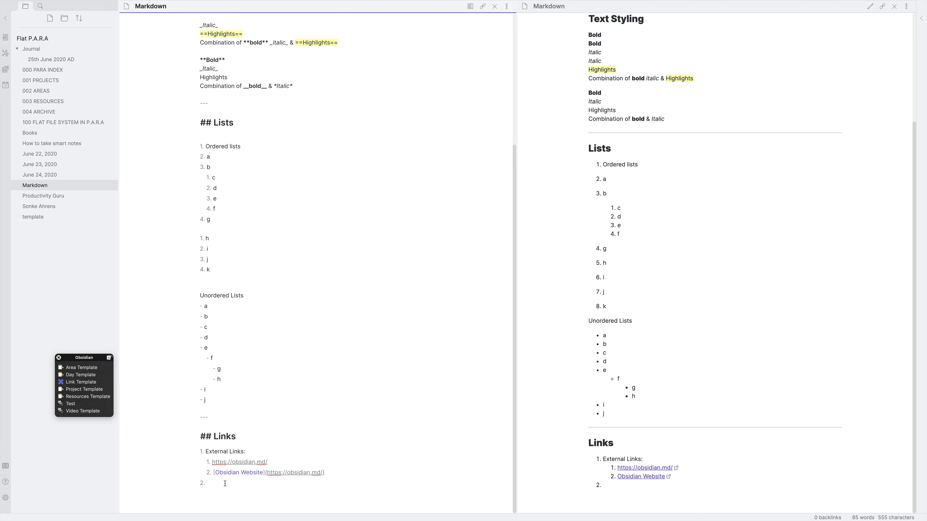
type("Internal Links:")
key("Return")
type("[[")
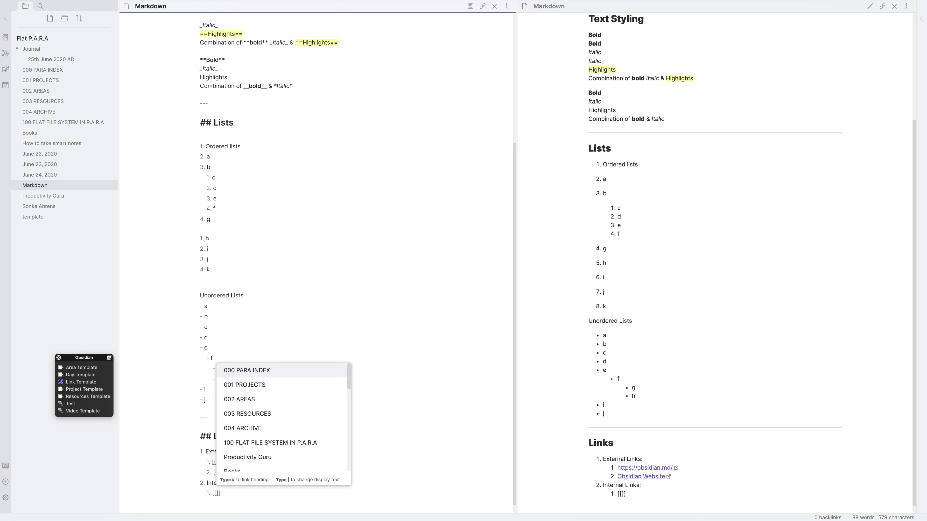
type("Article on")
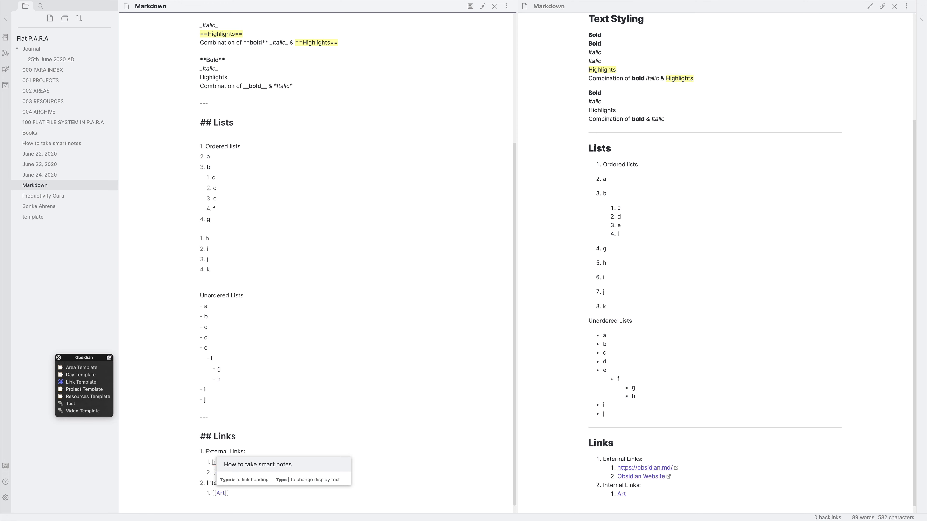
type(" Obsid")
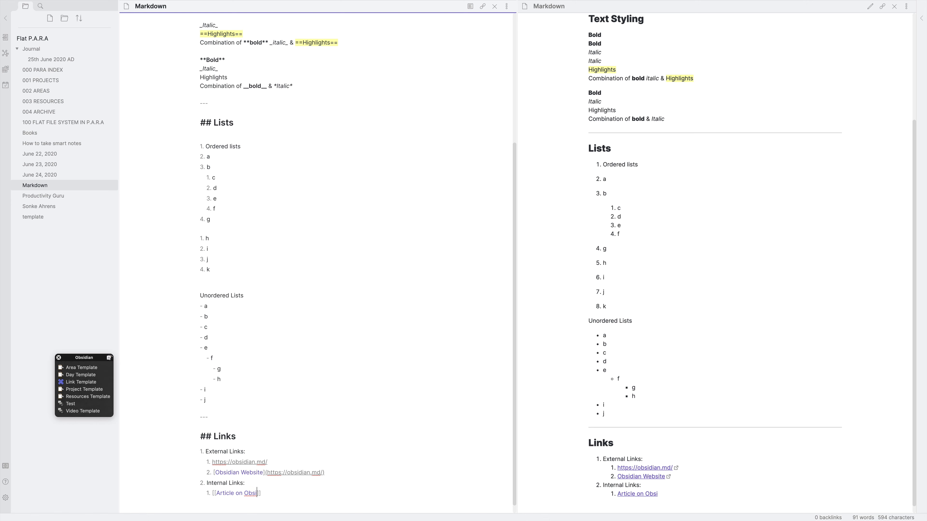
type("ian")
Follow the Article on Obsidian link from the preview to create its note, then return to editing the Markdown note.
left_click(641, 495)
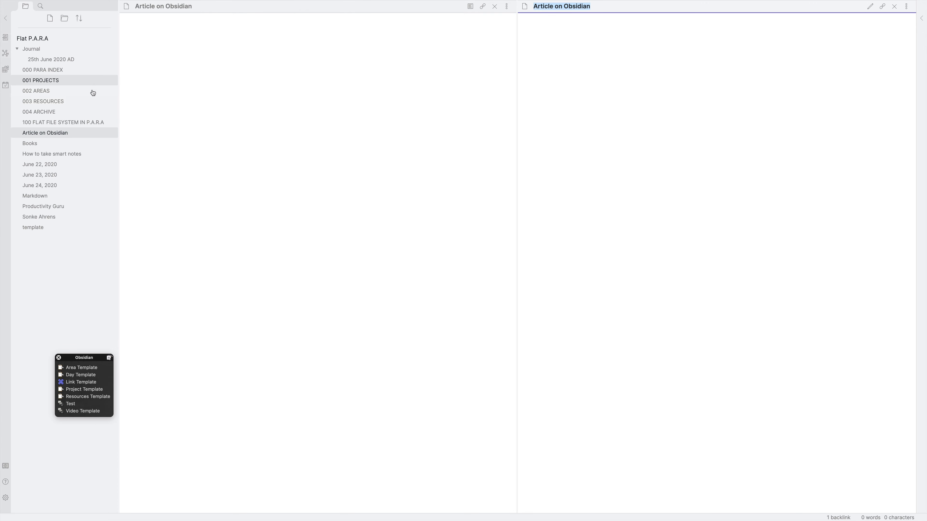
left_click(79, 196)
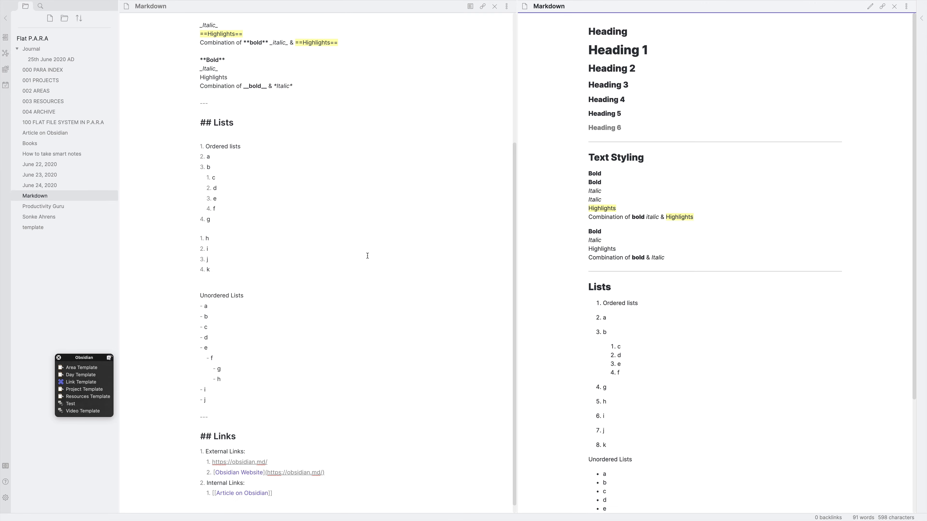
left_click(356, 407)
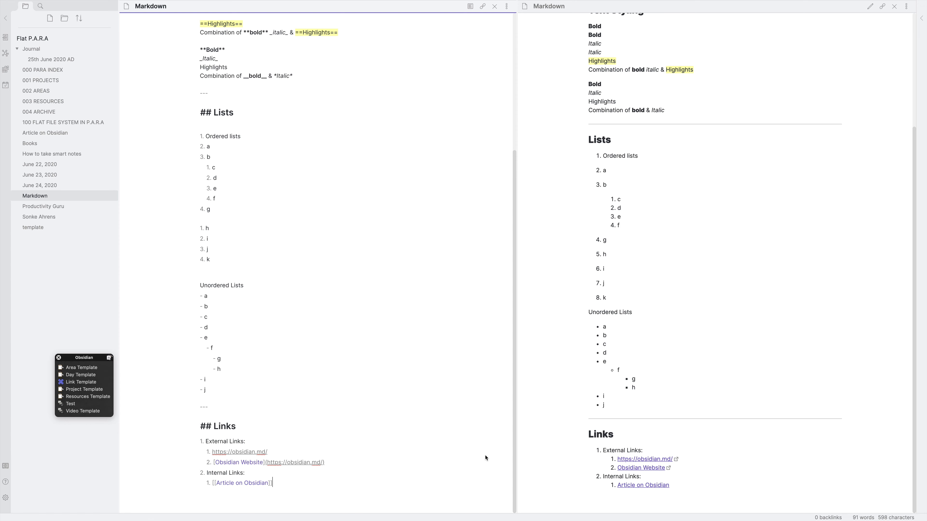
Add a second nested internal link to Article on Obsidian with the display text "Article".
key("Return")
type("[[")
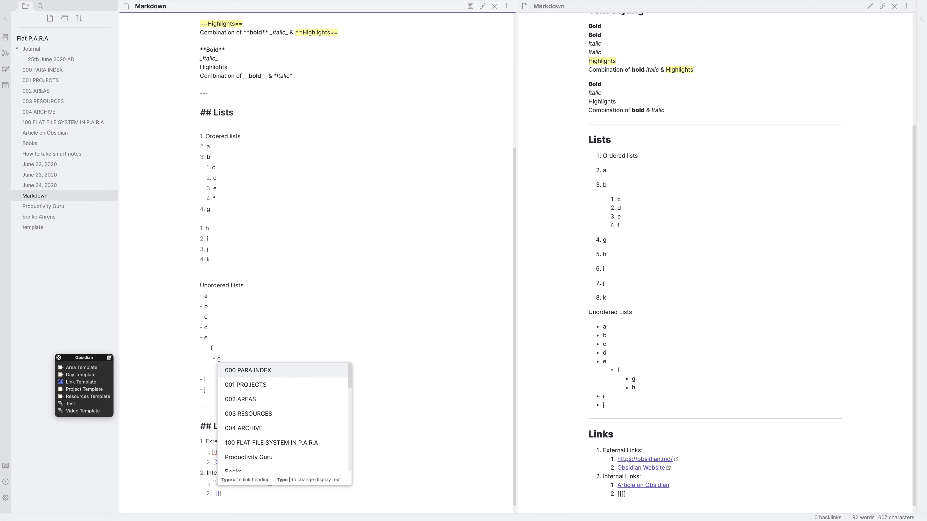
type("art")
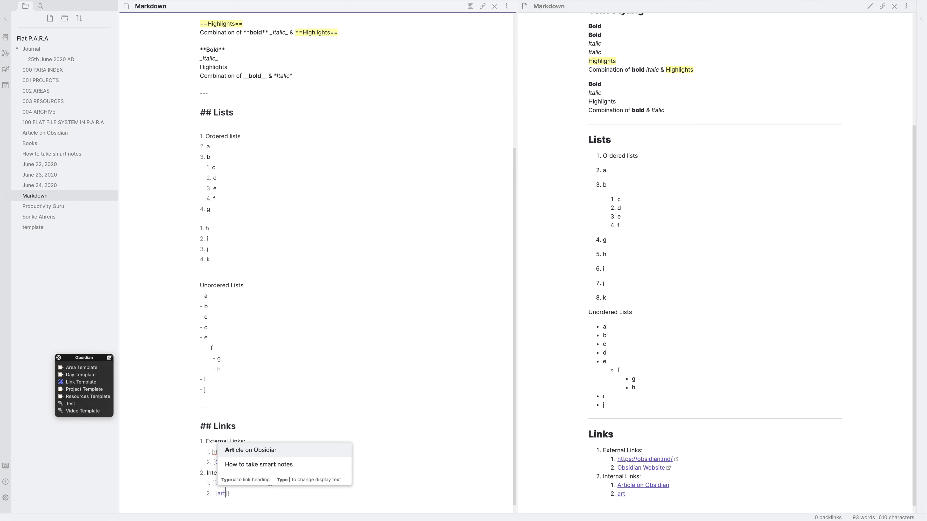
key("Return")
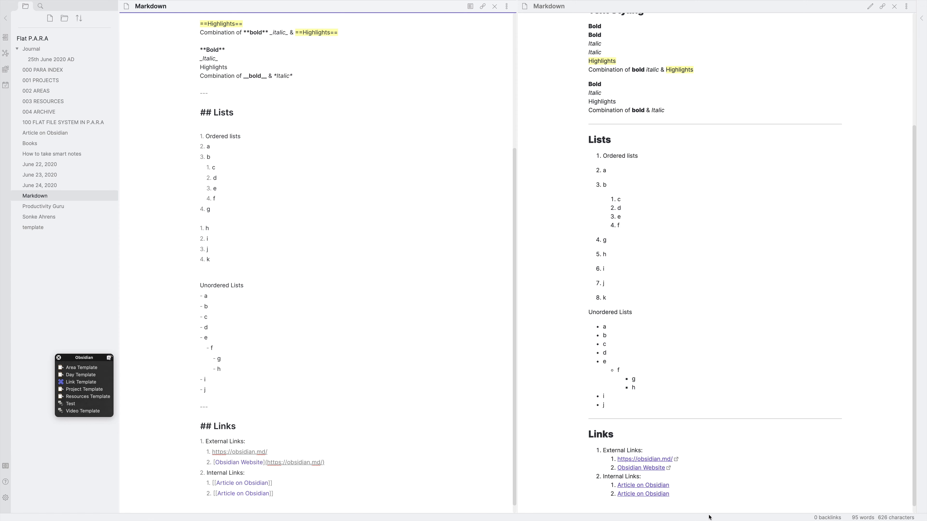
left_click(270, 493)
type("|Article")
Test the Article link from the preview and return to the end of that link's line in the Markdown note.
left_click(633, 497)
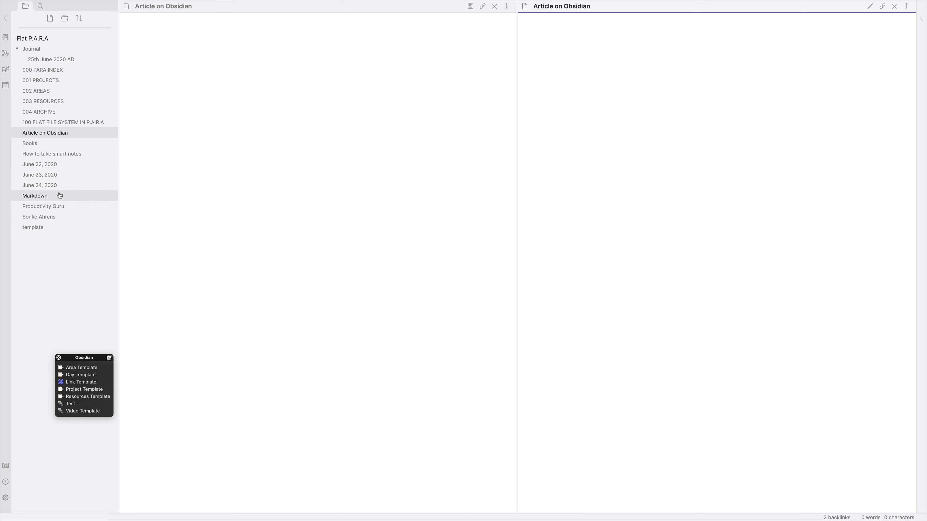
left_click(75, 196)
left_click(344, 493)
Add the top-level numbered item "Embedding:" after Internal Links and start an empty nested item under it.
key("Return")
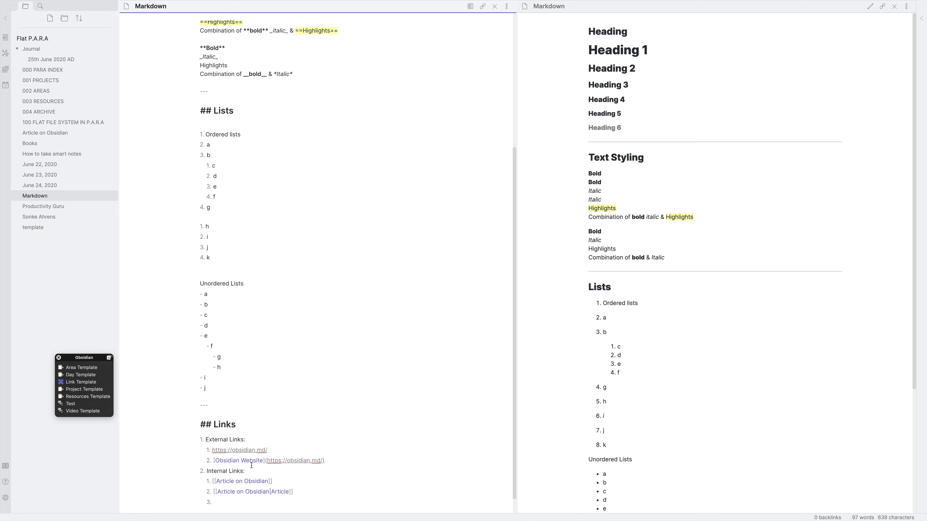
key("shift+Tab")
type("Embedding:")
key("Return")
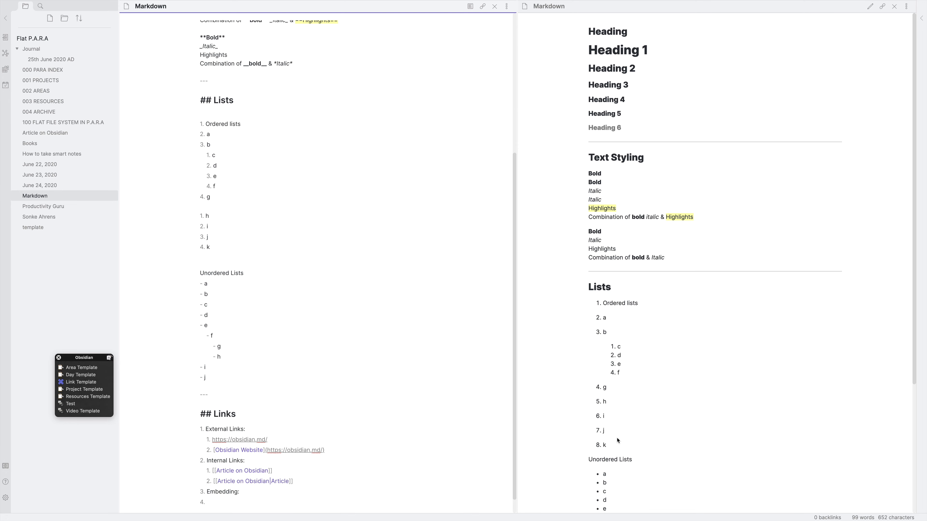
scroll(616, 440, "down", 5)
scroll(373, 472, "down", 2)
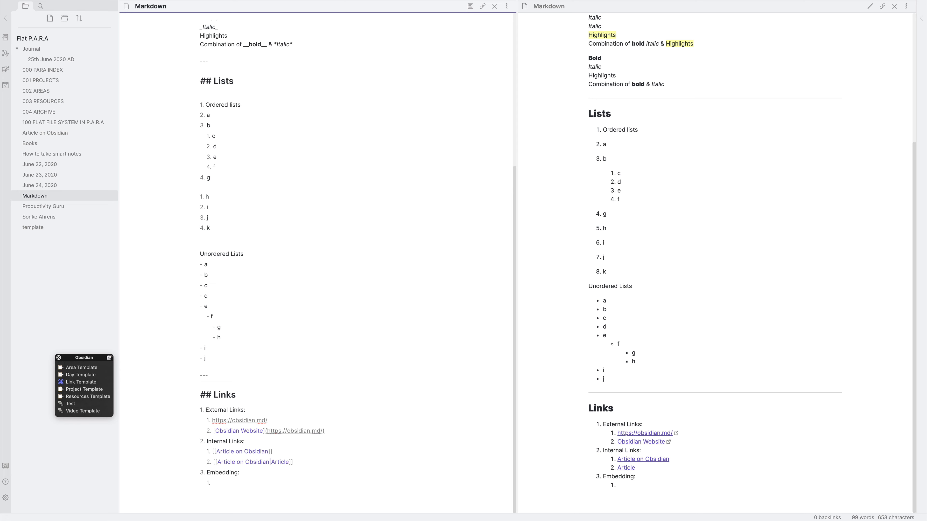
Embed the Article on Obsidian note in the empty nested item under Embedding using ![[Article on Obsidian]].
type("[[")
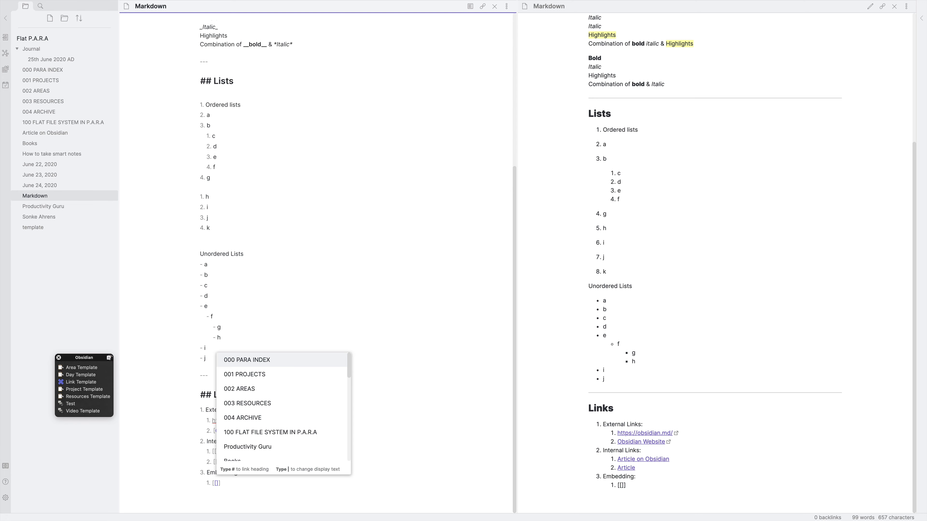
type("art")
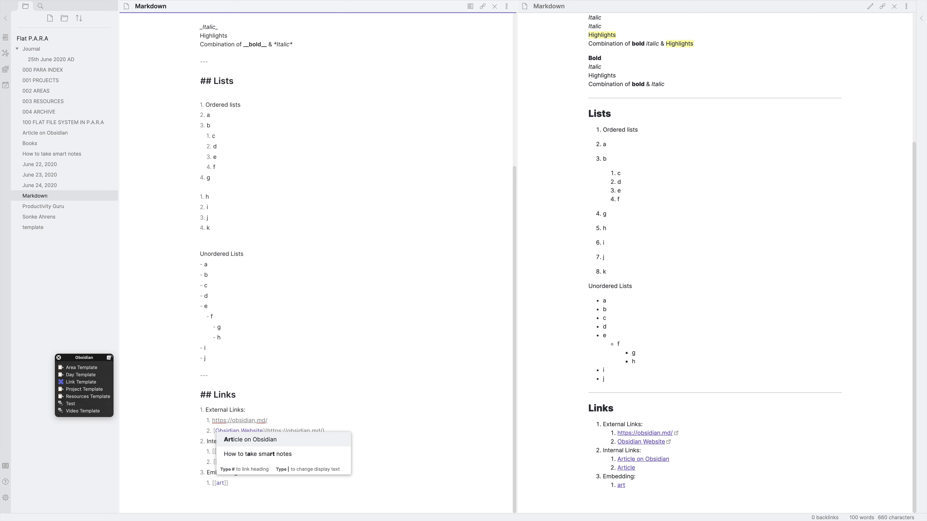
key("Return")
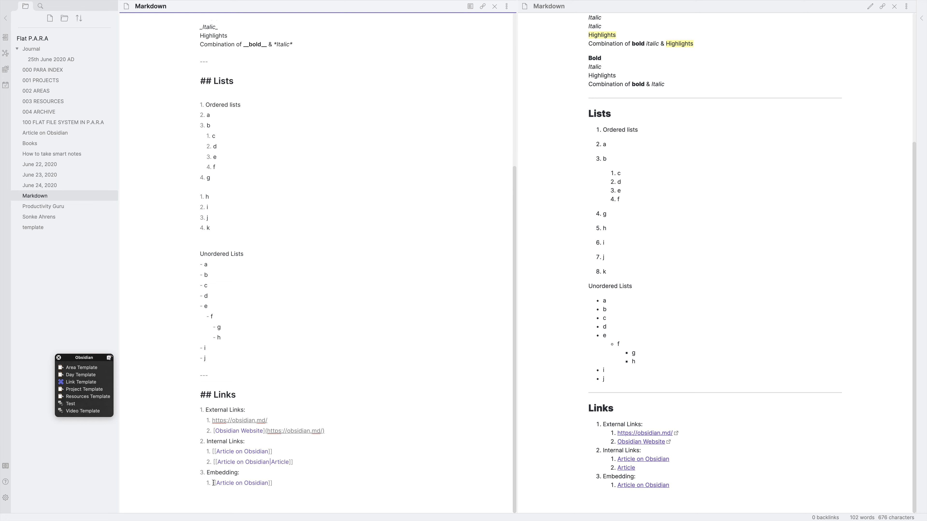
key("Home")
type("!")
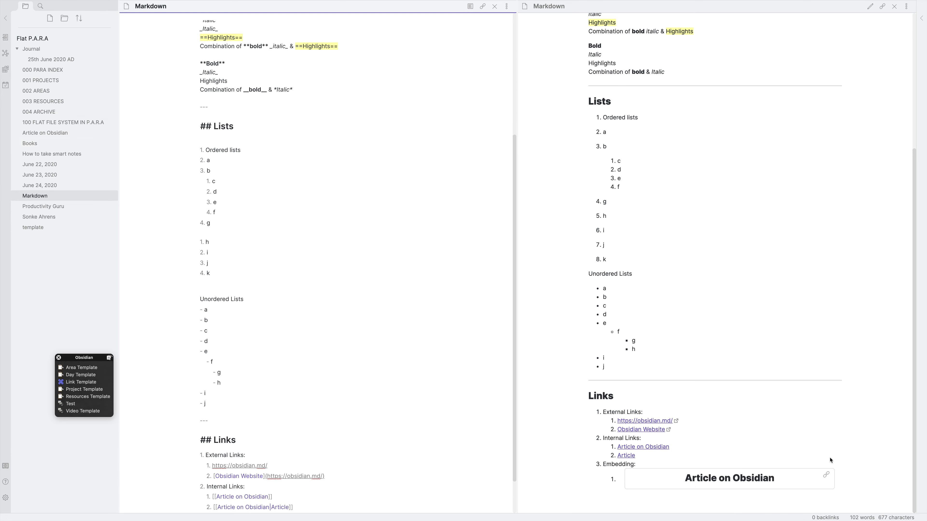
Open the embedded Article on Obsidian note and write the second-level heading "Heading 1" with the bullet "Test point 1".
left_click(826, 474)
left_click(381, 155)
type("#")
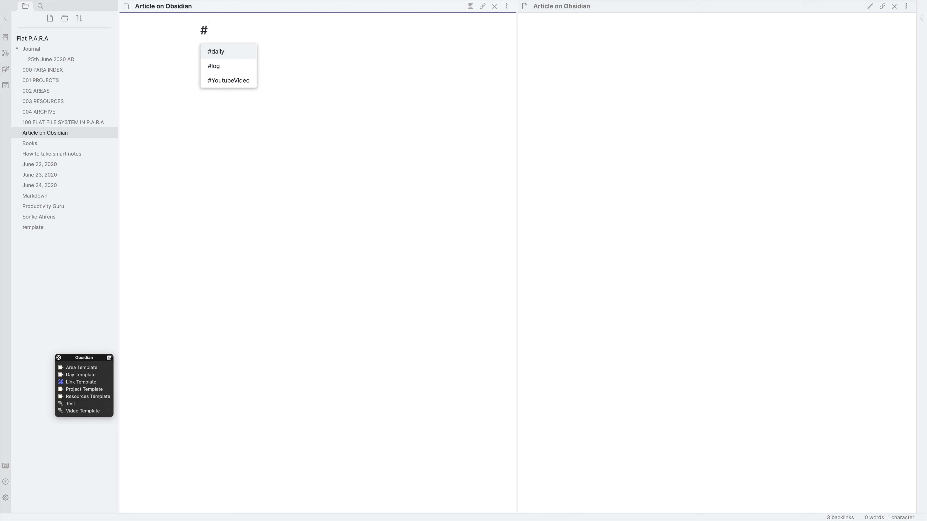
type("# Heading 1")
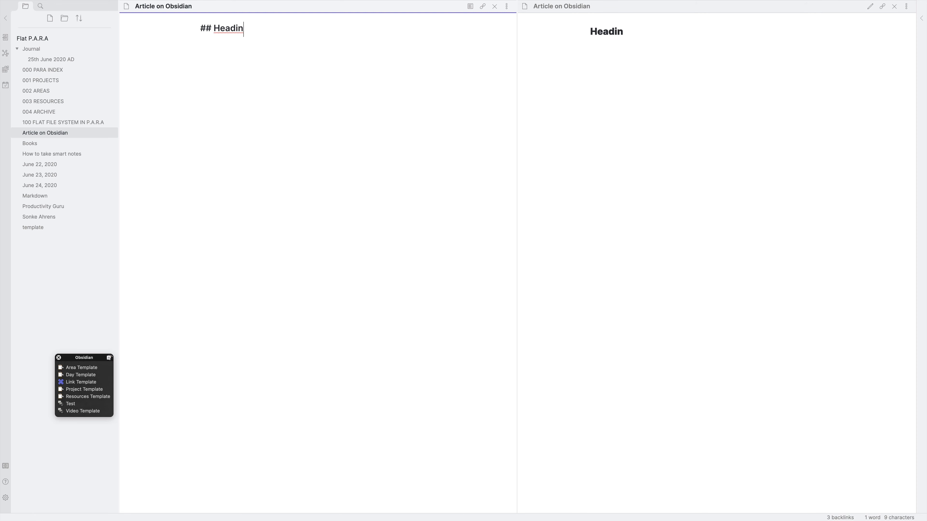
key("Return")
type("- Test point 1  ")
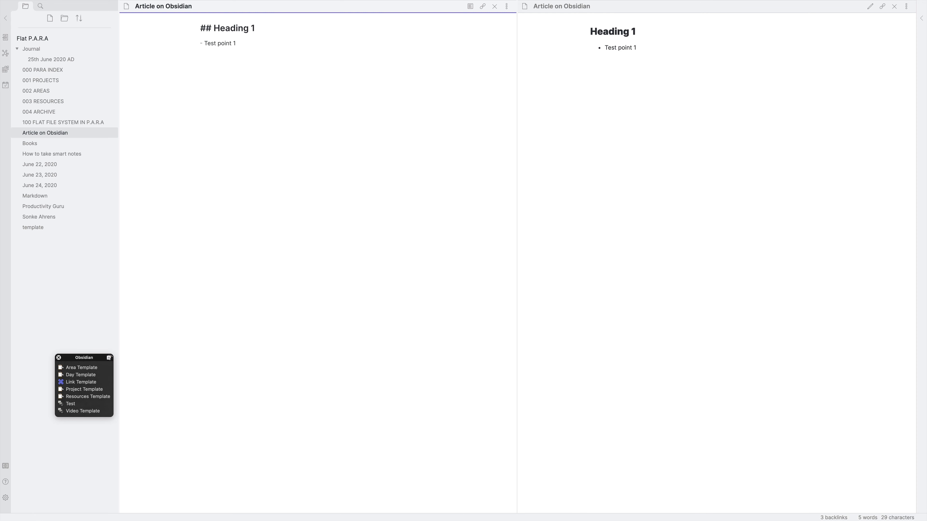
Add the second-level heading "Heading 2" with the bullet "test point 2" below the first section.
type("## Headin")
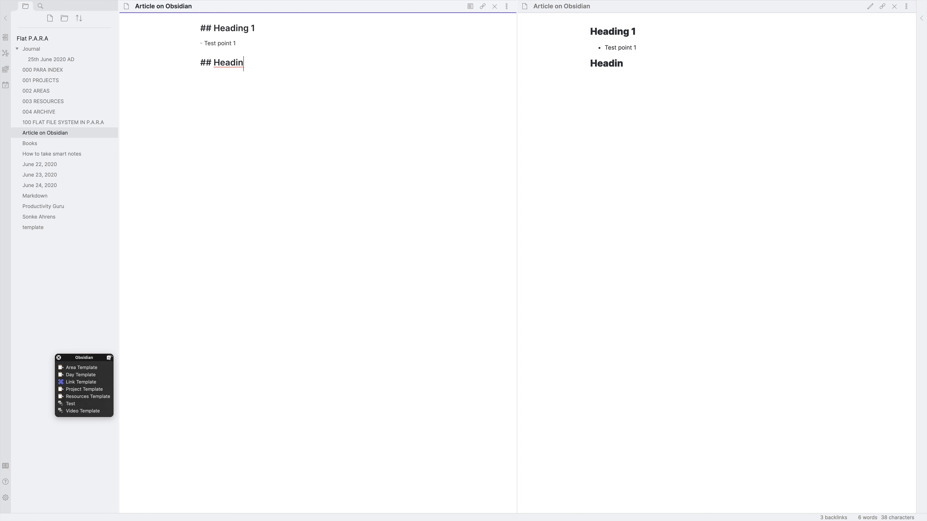
type("g 2 ")
type("- test po")
type("int 2")
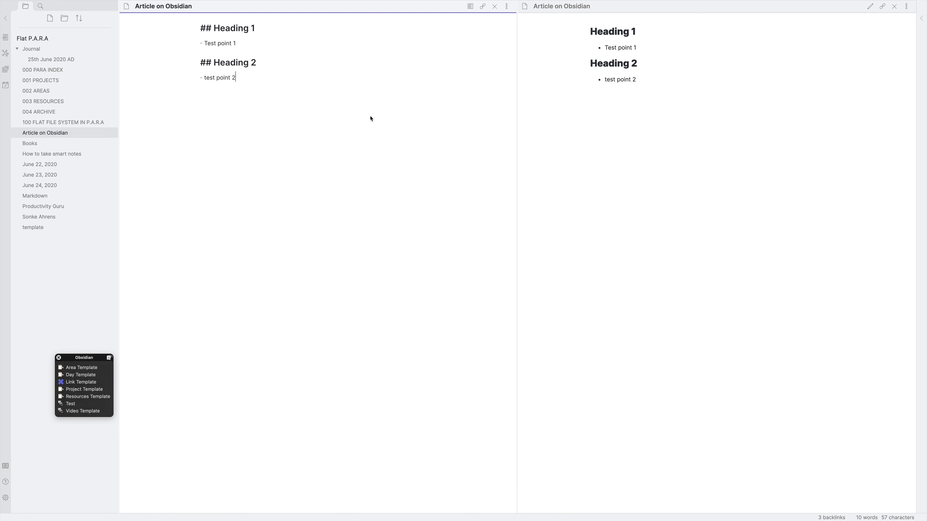
Return to the Markdown note and add a second nested item under Embedding with the text "Article on Obsidian".
left_click(55, 197)
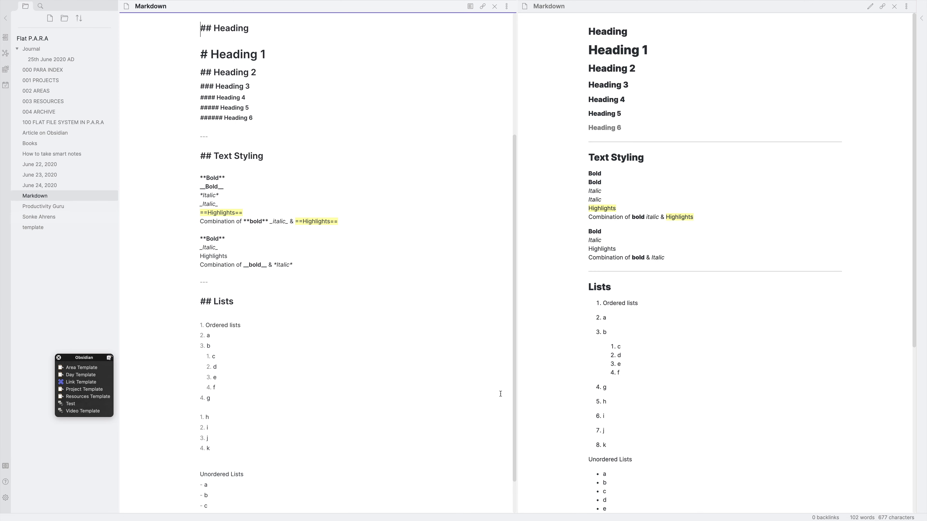
scroll(432, 395, "down", 6)
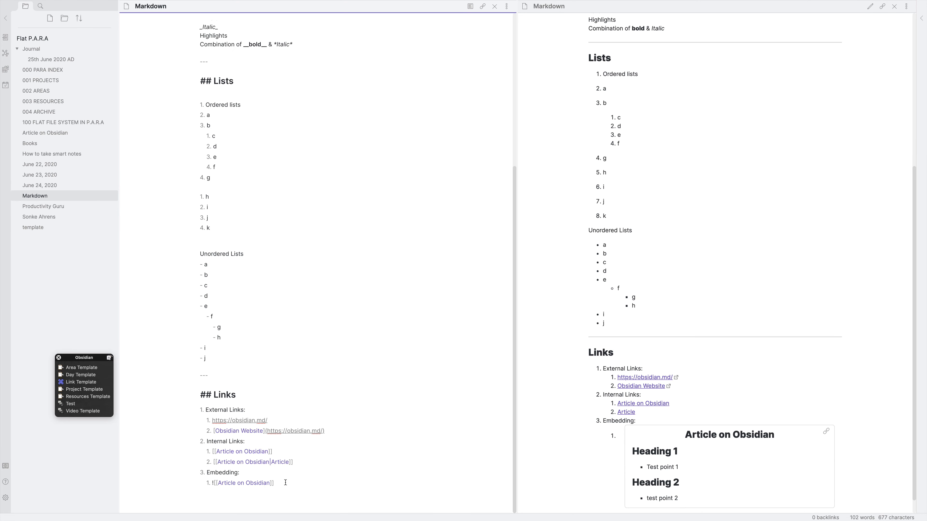
key("Return")
left_click_drag(277, 483, 215, 484)
left_click(363, 490)
type("Article on Obsidian")
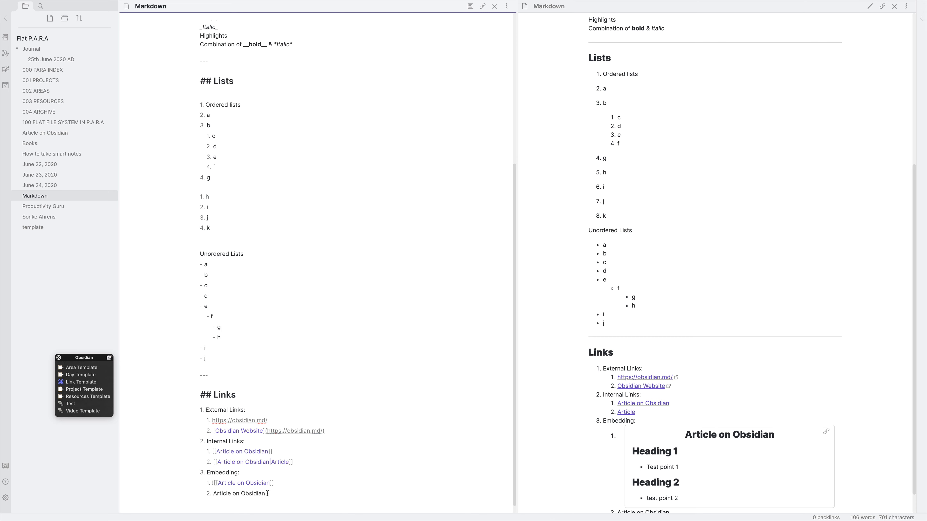
Turn the second Embedding item into an embed of only the Heading 2 section of Article on Obsidian.
left_click_drag(275, 493, 212, 494)
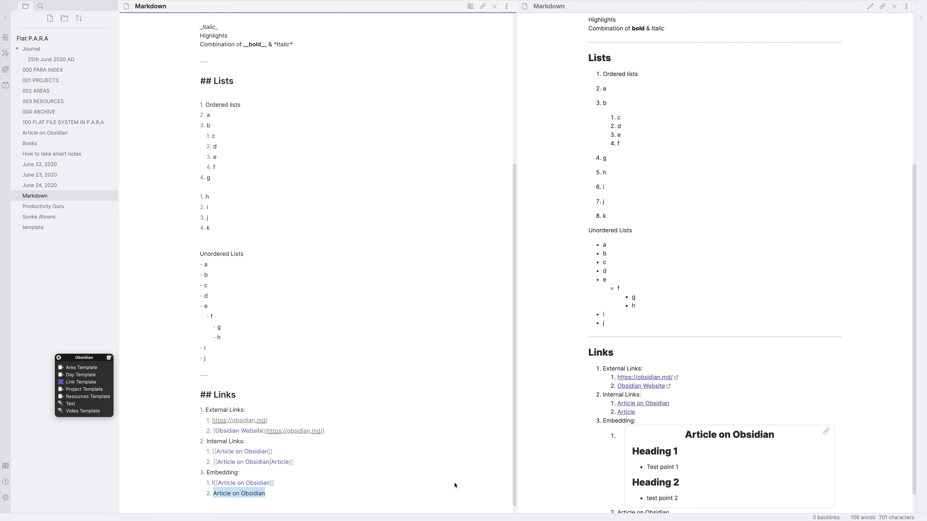
type("[[")
left_click(291, 494)
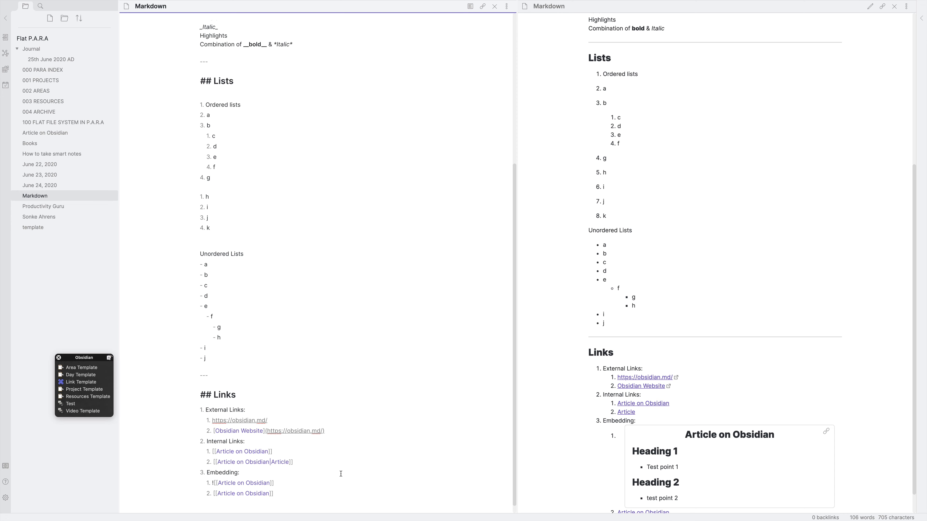
left_click(213, 494)
type("!")
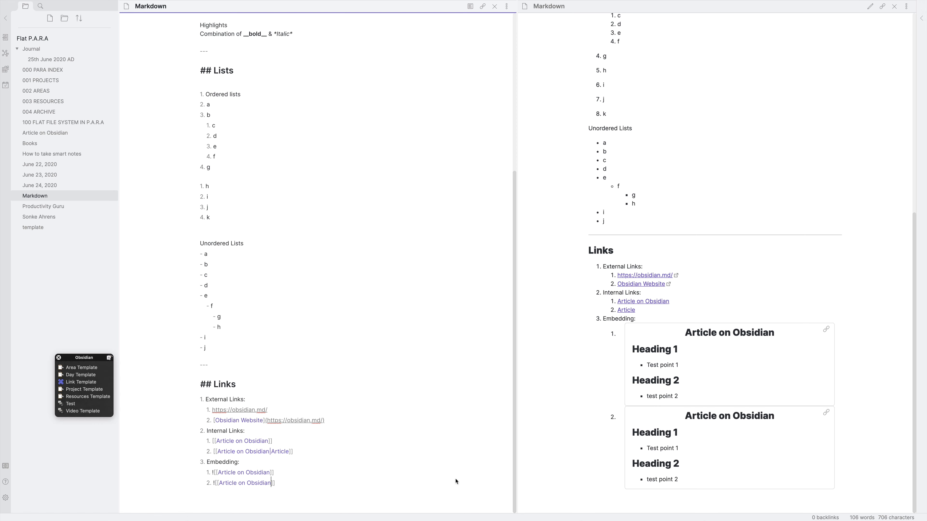
type("#")
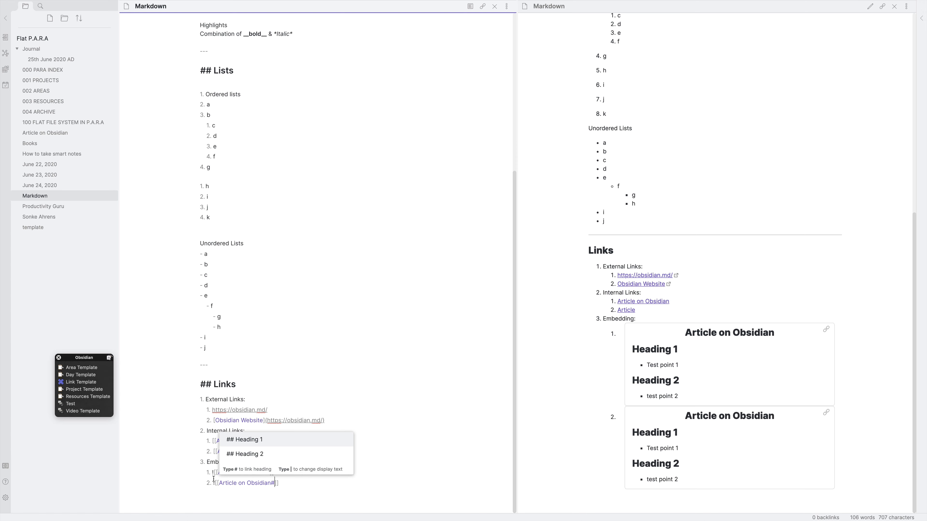
left_click(293, 457)
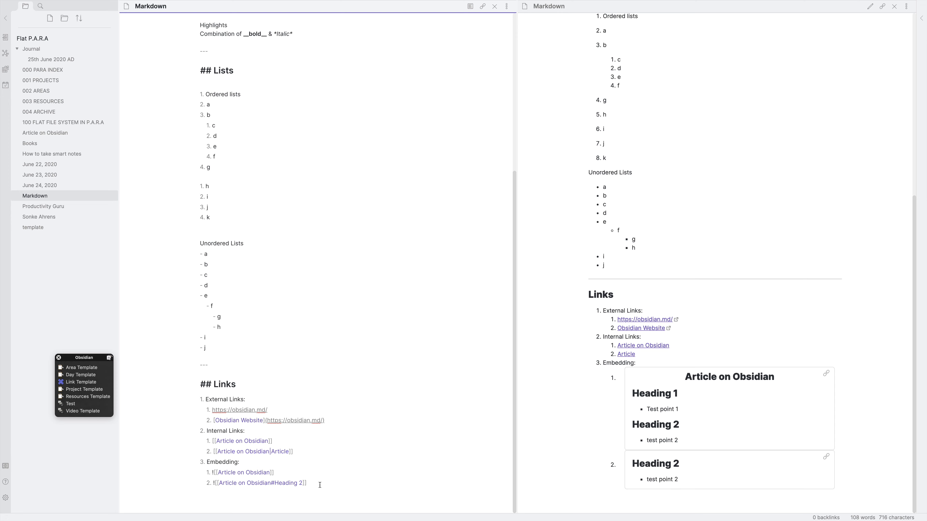
Add the top-level numbered item "Images:" after Embedding and start an empty nested item under it.
key("Return")
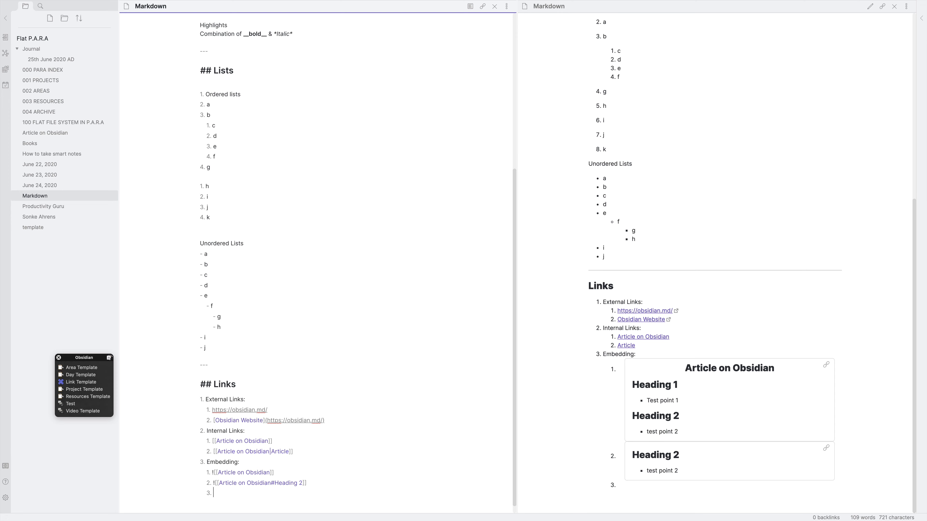
key("shift+Tab")
type("Images:")
key("shift+Return")
type("5.")
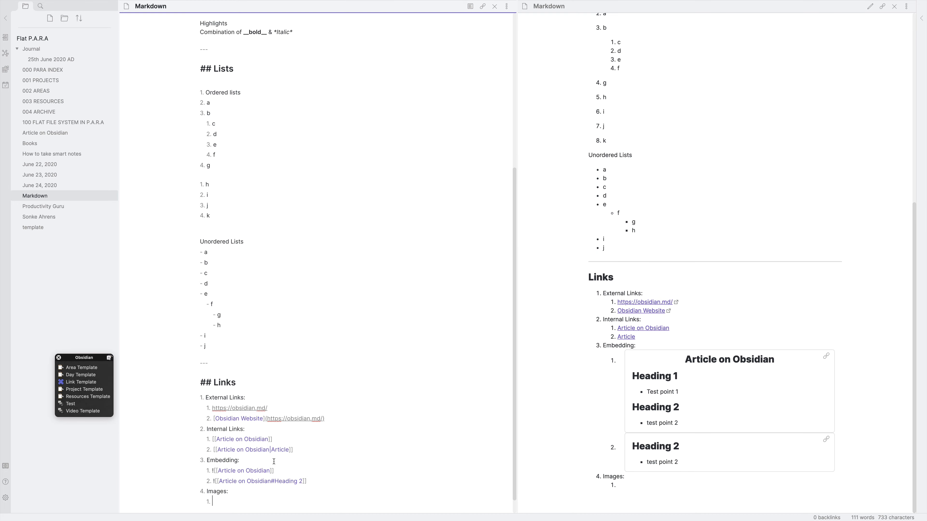
Copy the screenshot's image address from the obsidian.md page in Brave and paste it into the nested Images item.
key("ctrl+Right")
scroll(485, 318, "down", 6)
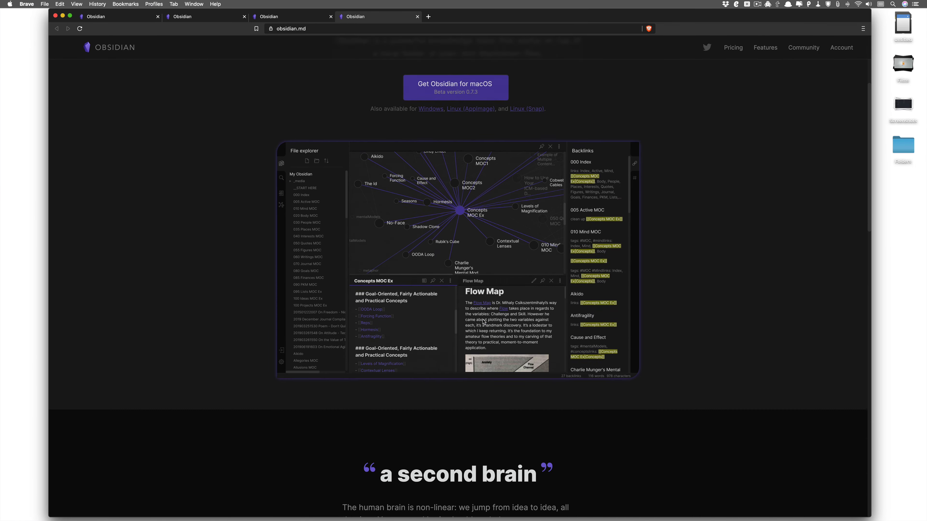
right_click(512, 251)
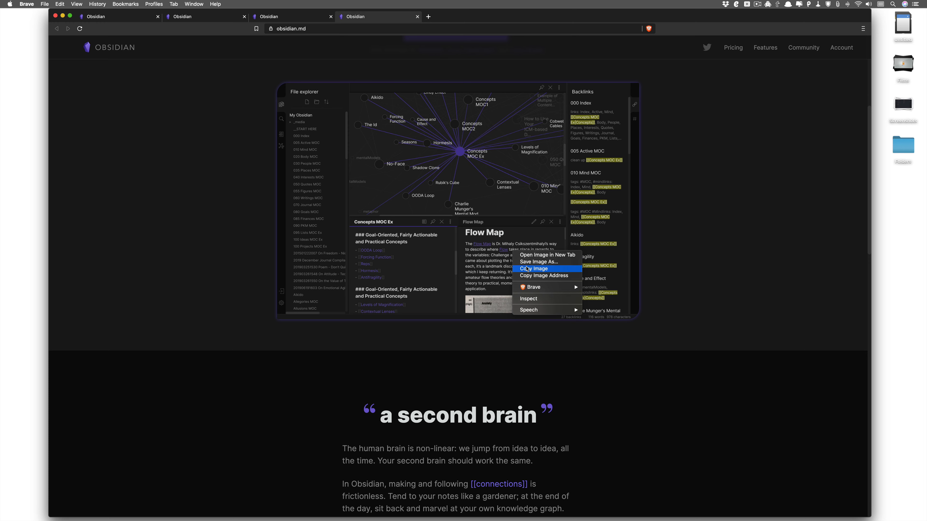
left_click(526, 275)
key("ctrl+Left")
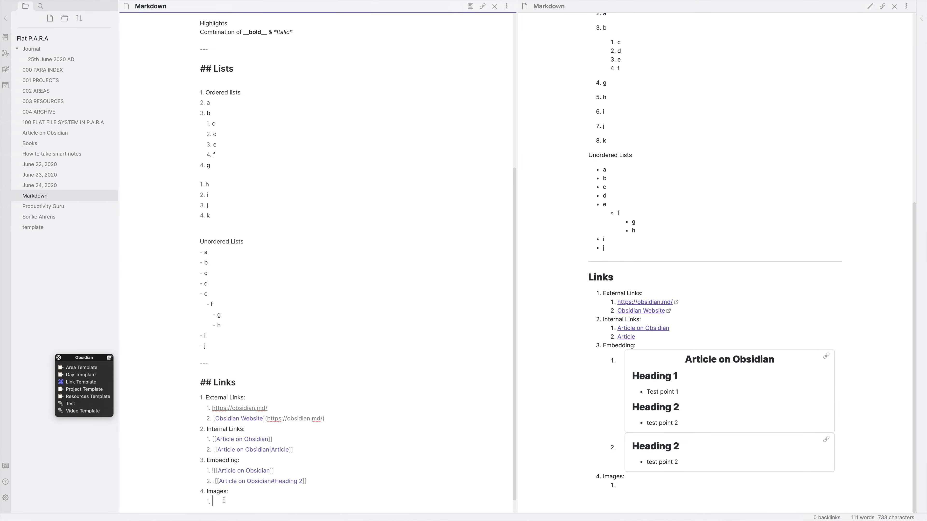
key("super+v")
scroll(365, 463, "down", 1)
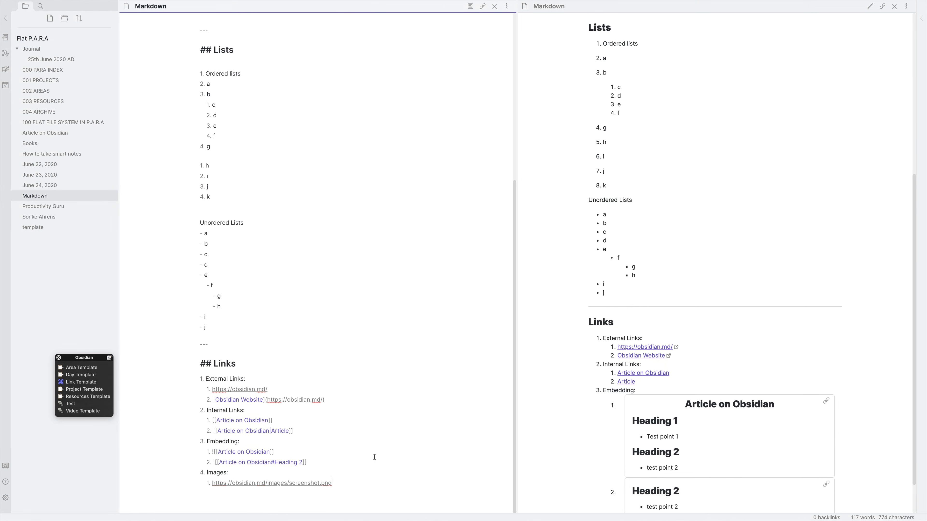
Turn the pasted image address into a Markdown link with the display text "Obsidian Image".
left_click(212, 482)
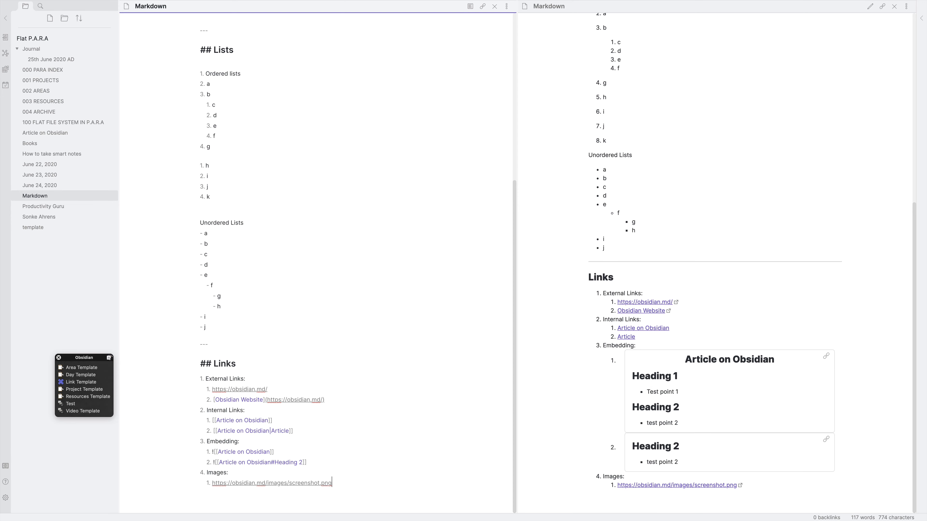
left_click_drag(332, 483, 213, 486)
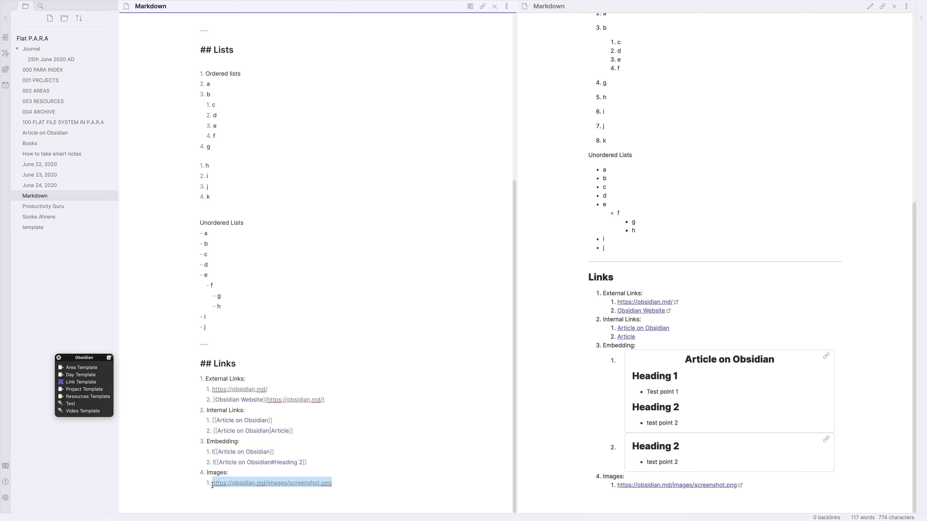
type("(")
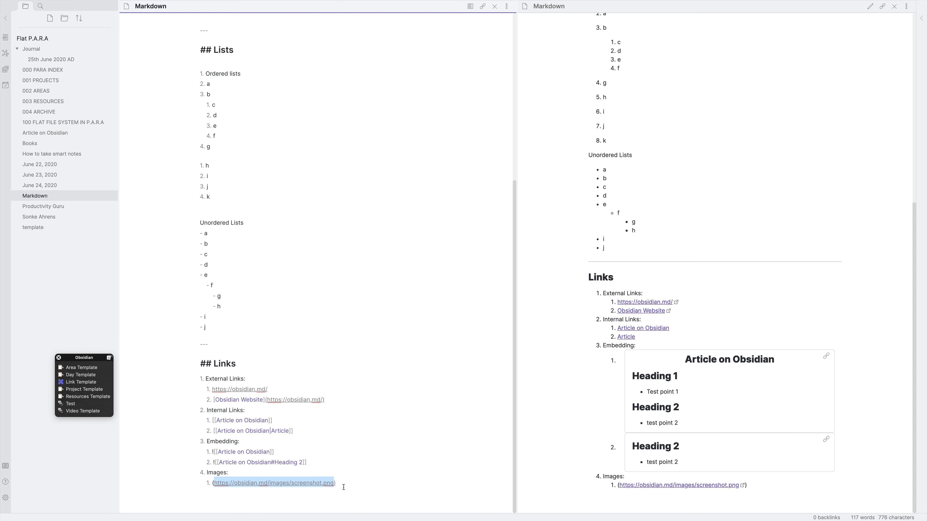
left_click(210, 483)
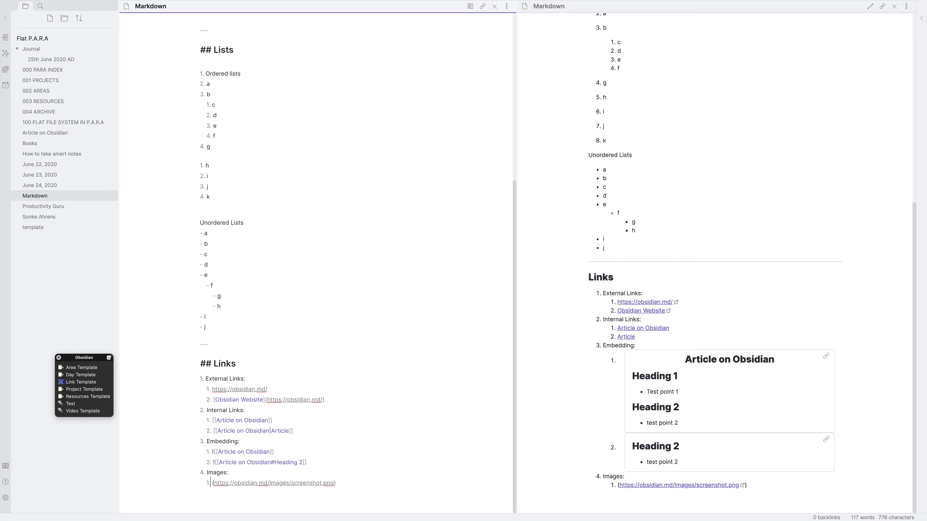
key("Right")
type("[")
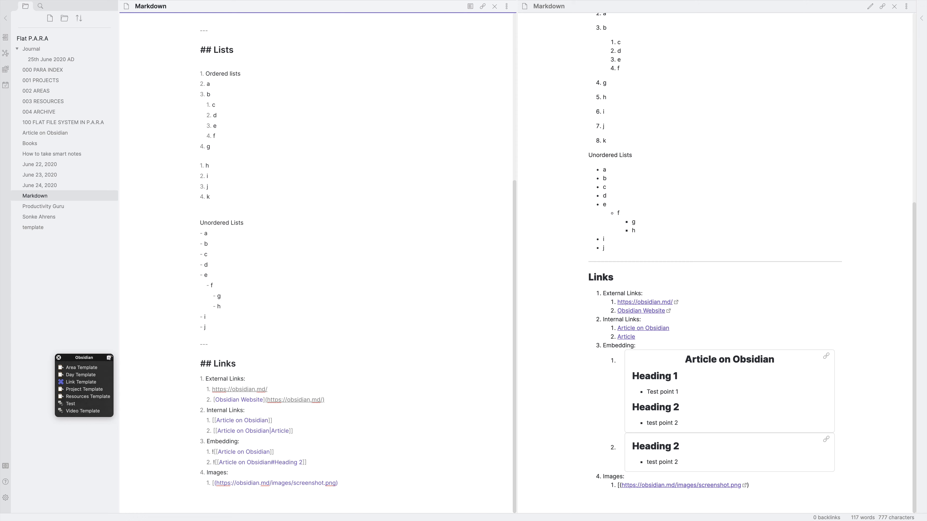
type("Obsidian ")
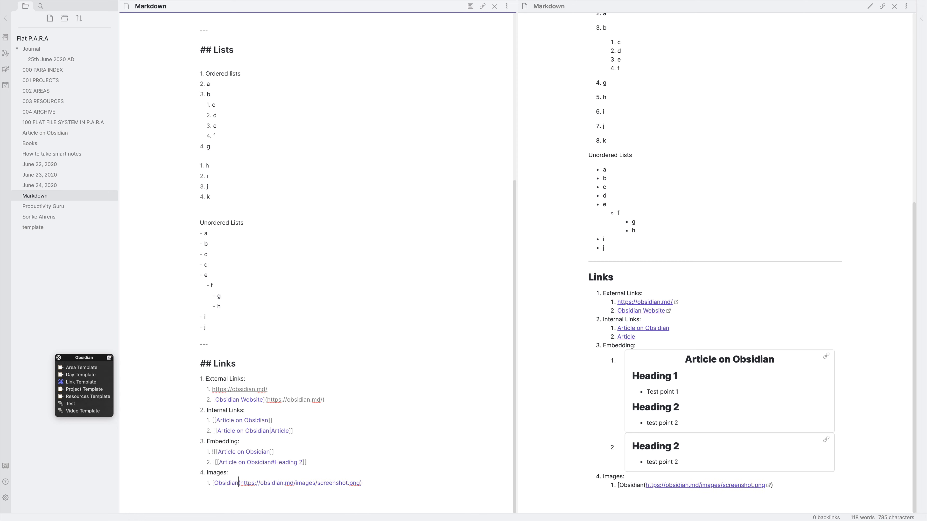
type("Image]")
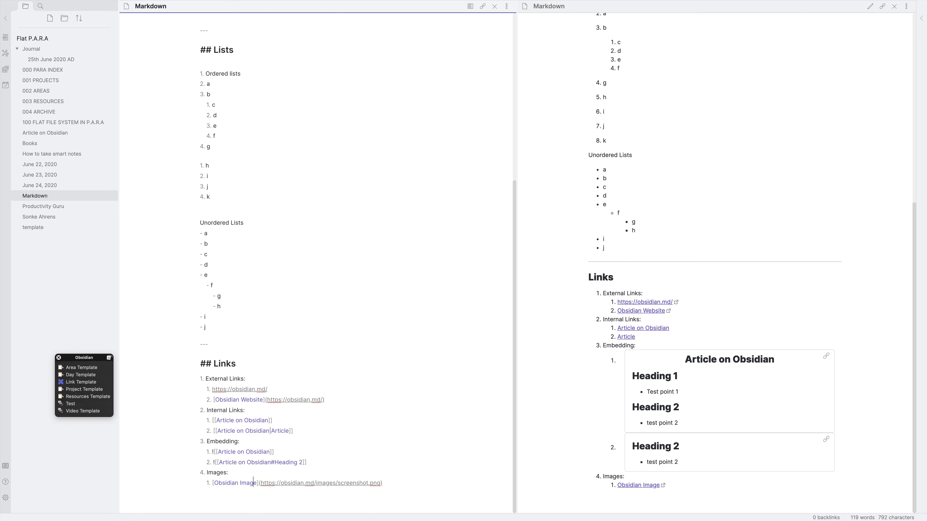
Convert the Obsidian Image link into an embedded image with a leading exclamation mark and check it in the preview.
key("Left")
key("Left")
type("!")
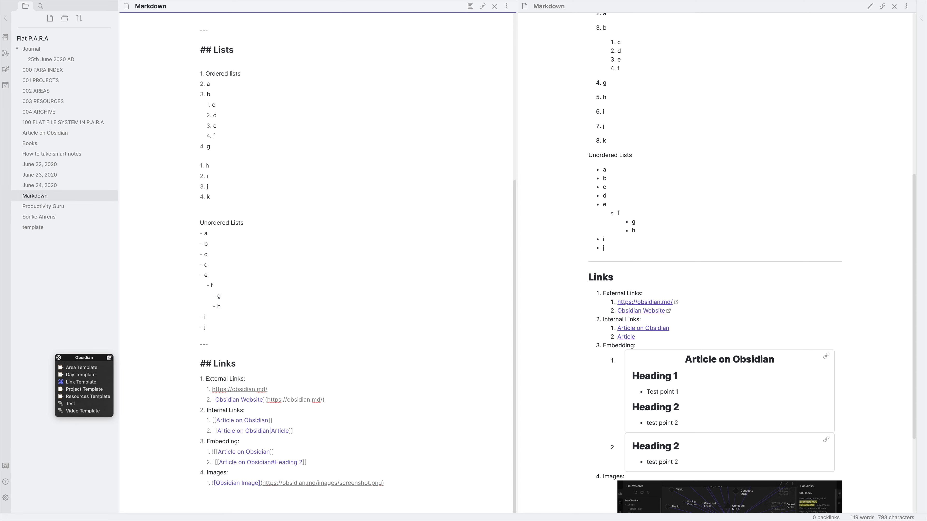
scroll(616, 379, "down", 4)
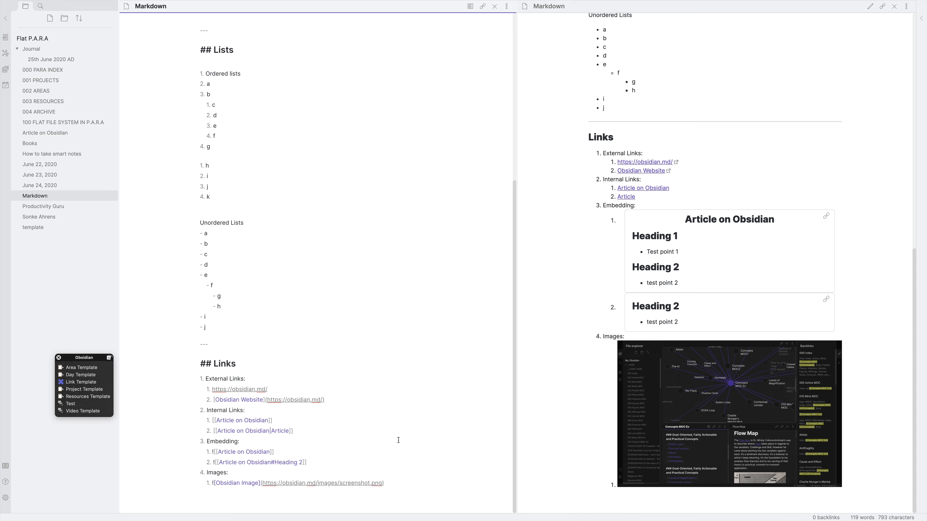
Add a second nested item under Images and embed "Productivity circle.png" in it from the Productivity Guru folder in Finder.
left_click(407, 486)
key("Return")
key("ctrl+Left")
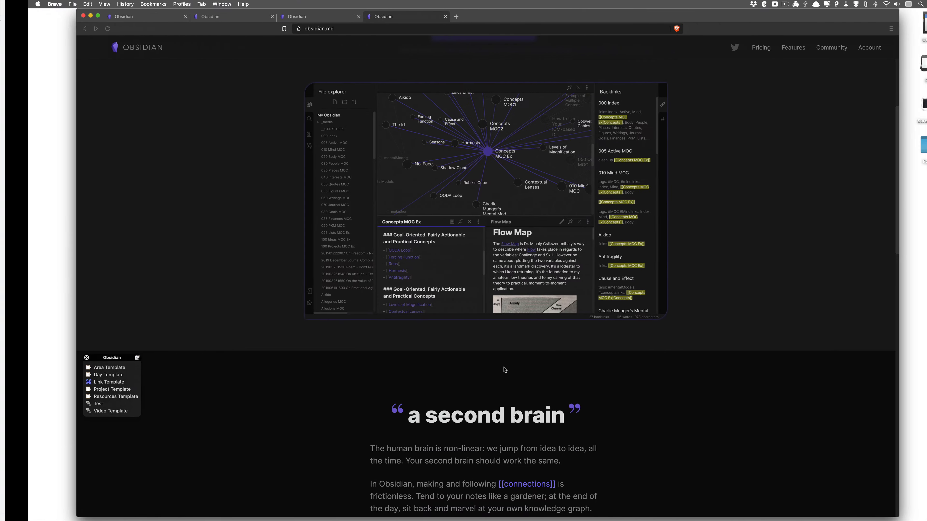
left_click(838, 513)
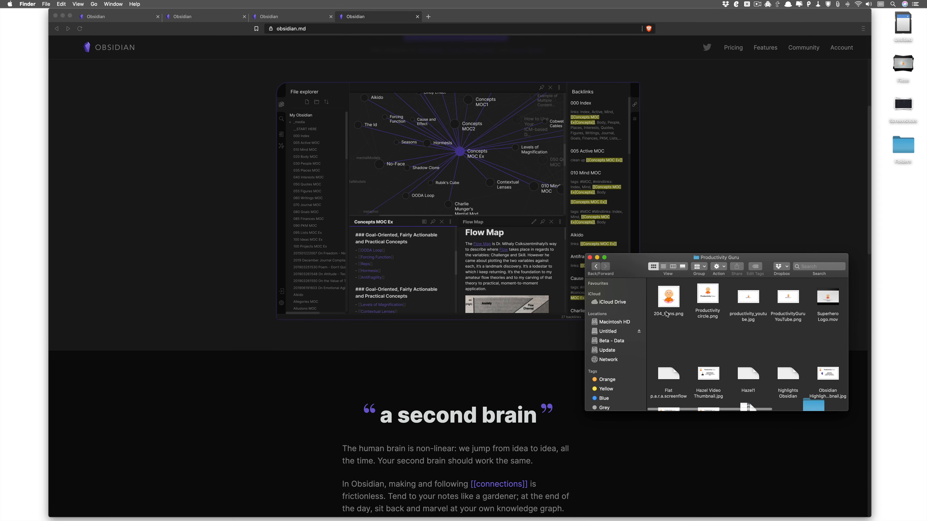
left_click(716, 316)
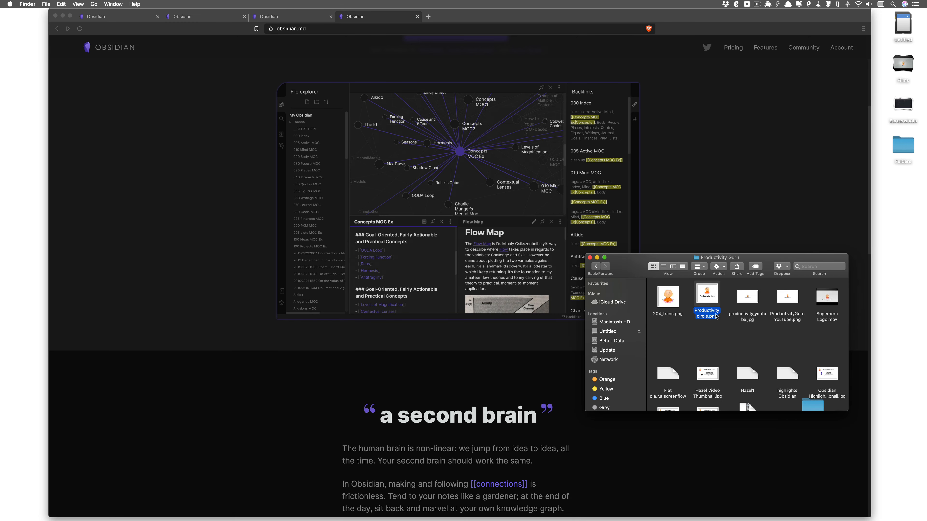
left_click_drag(716, 316, 258, 493)
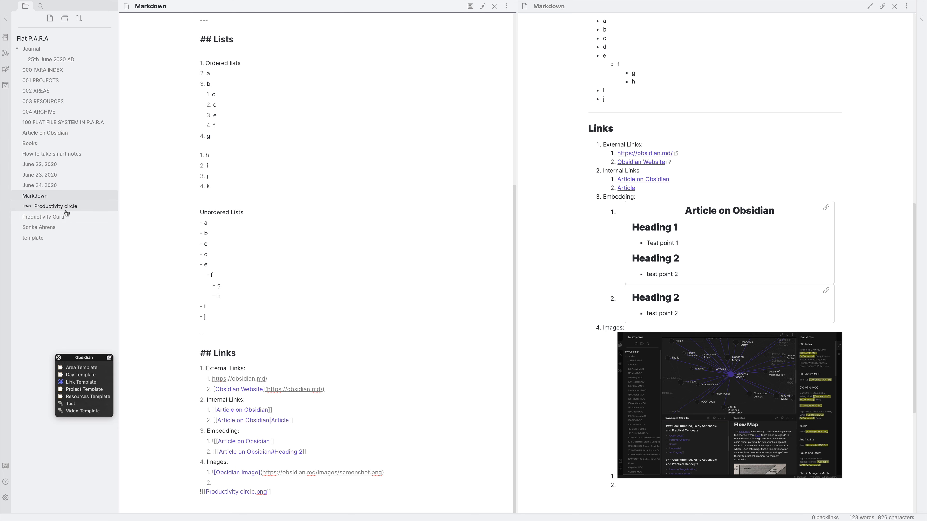
key("BackSpace")
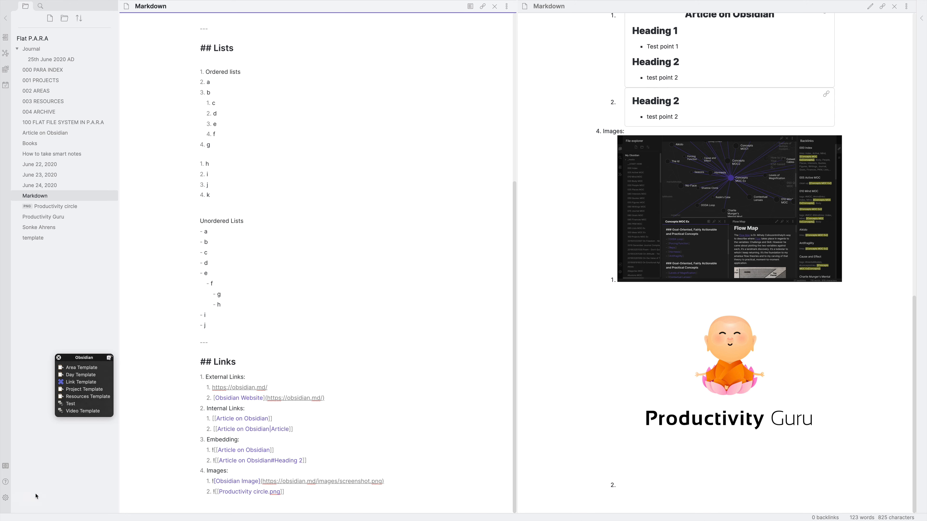
Set the attachment folder path to "Attachment" in the file settings.
left_click(4, 497)
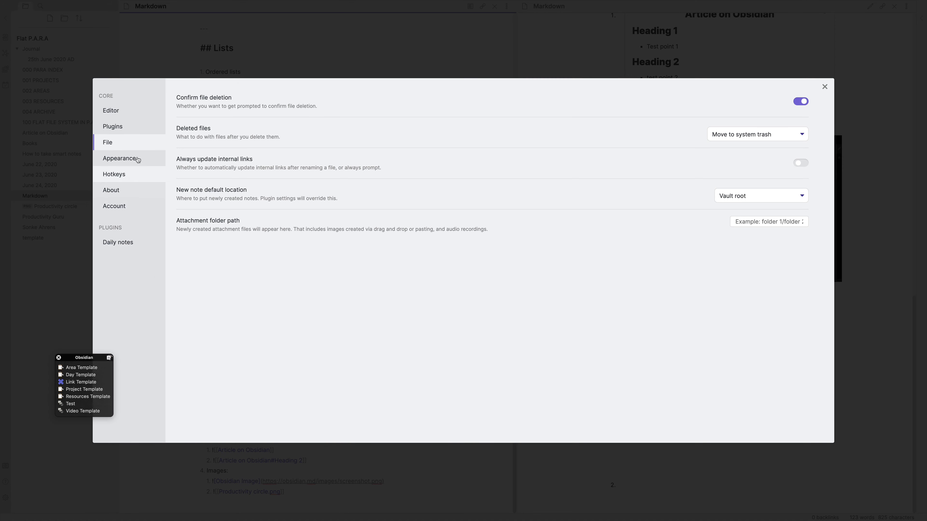
left_click(750, 221)
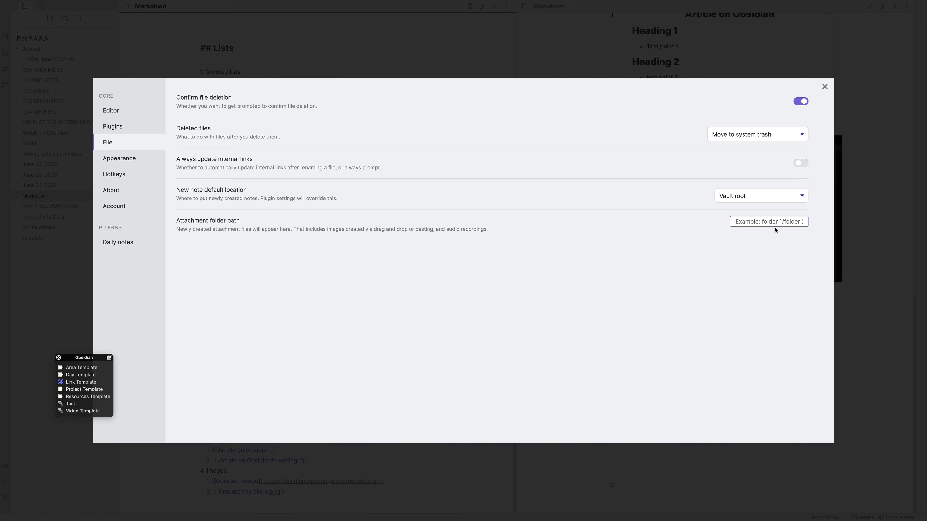
type("Attachment")
left_click(823, 89)
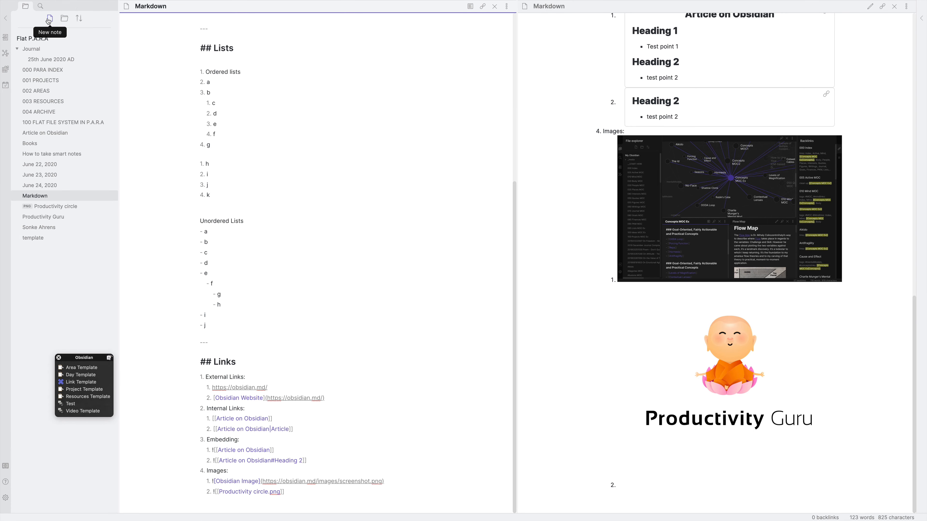
Create a new folder named "Attachment" in the vault.
left_click(62, 19)
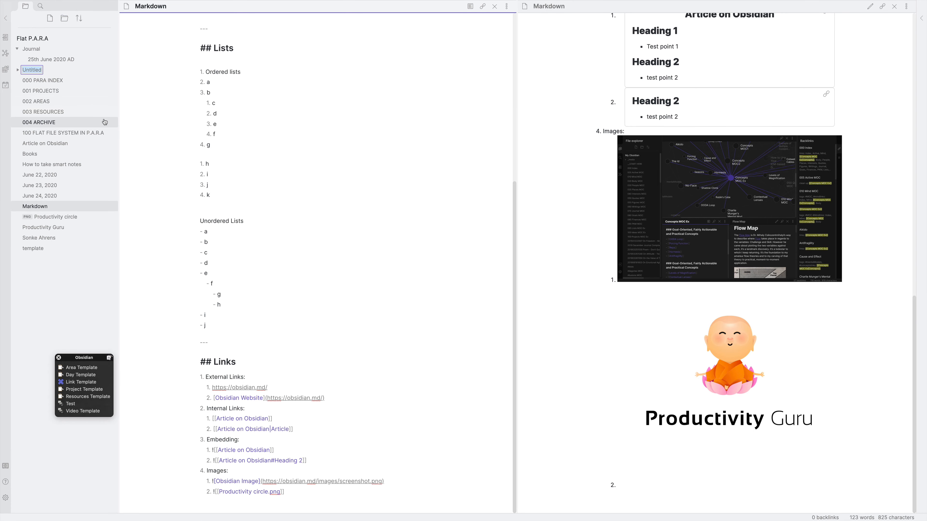
type("Attachment")
left_click(229, 273)
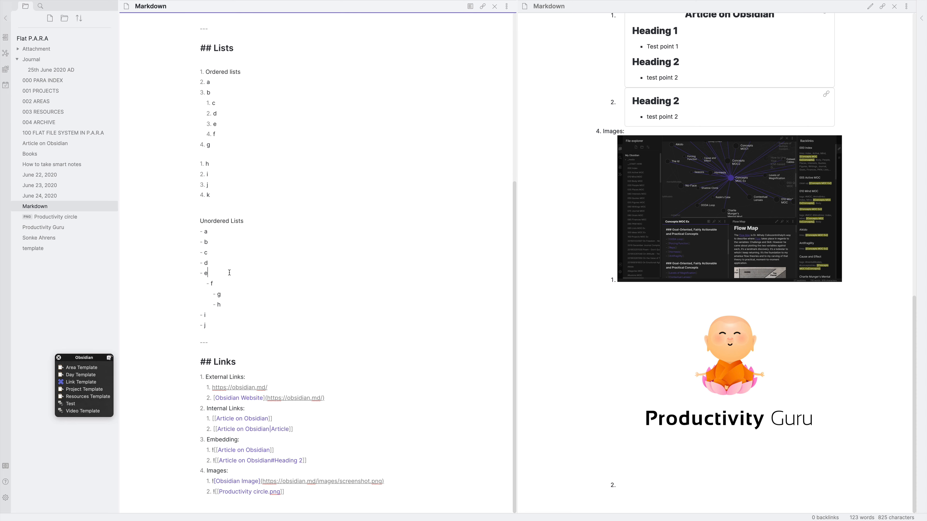
Delete the "Productivity circle" image file from the vault root.
left_click(42, 216)
right_click(52, 218)
left_click(75, 234)
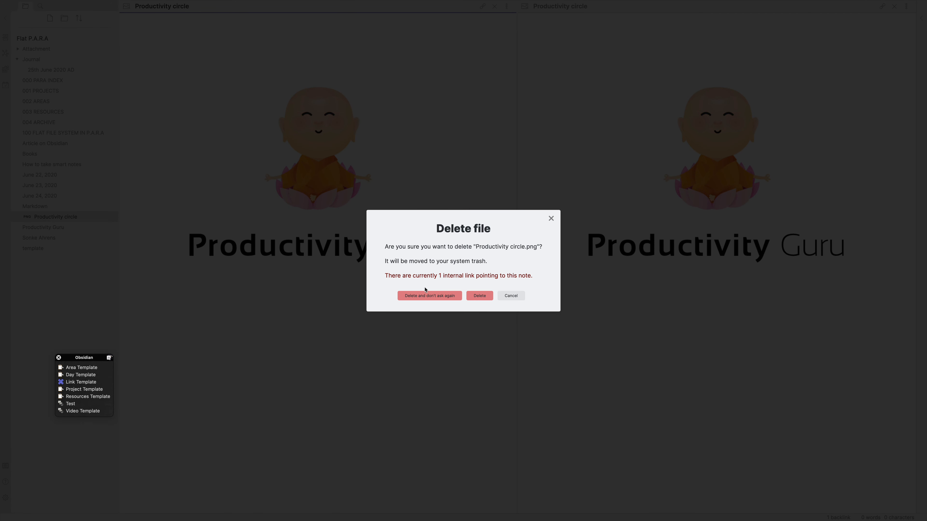
left_click(478, 297)
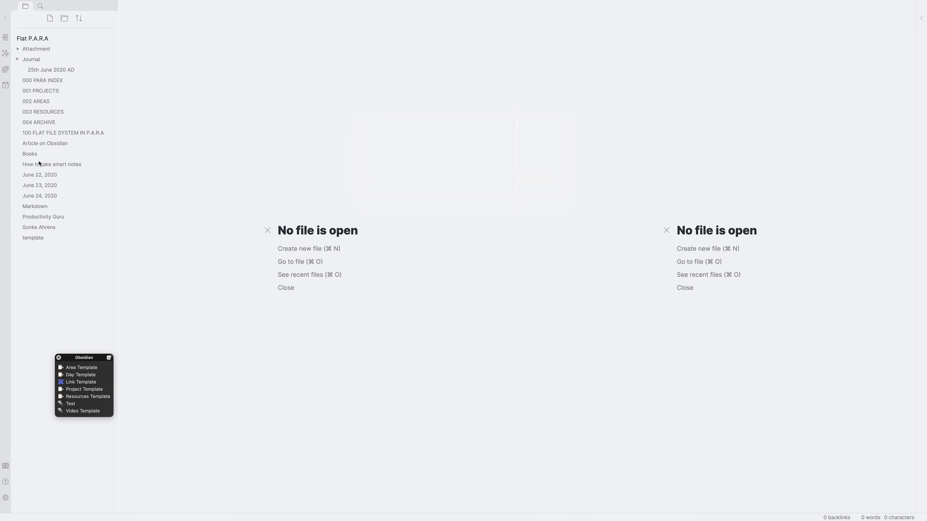
Reopen the Markdown note with a preview alongside and remove the Productivity circle.png embed from the second Images item.
left_click(39, 207)
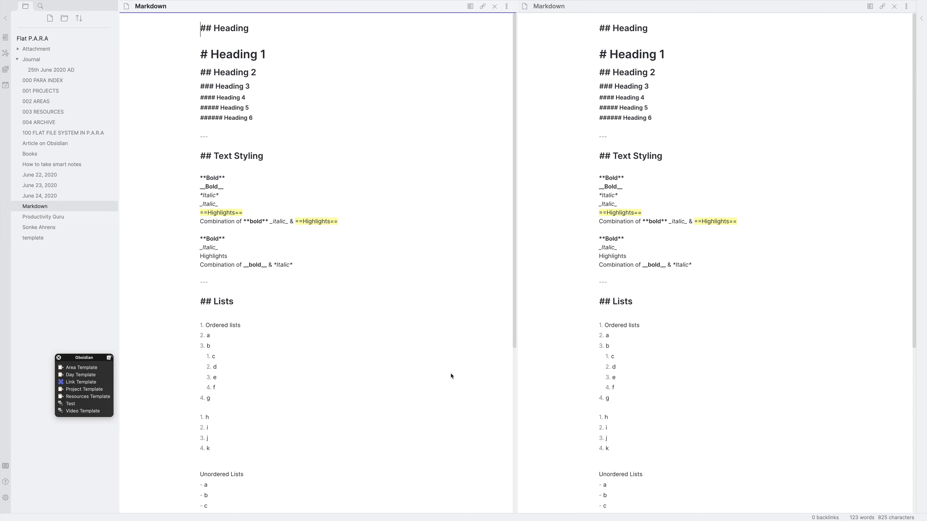
scroll(451, 375, "down", 5)
left_click_drag(287, 493, 228, 492)
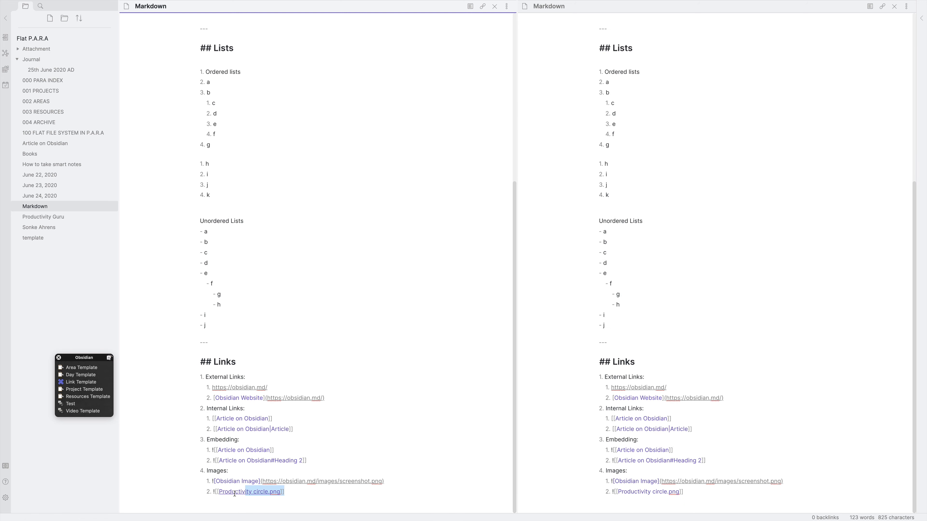
left_click(870, 6)
scroll(738, 343, "down", 10)
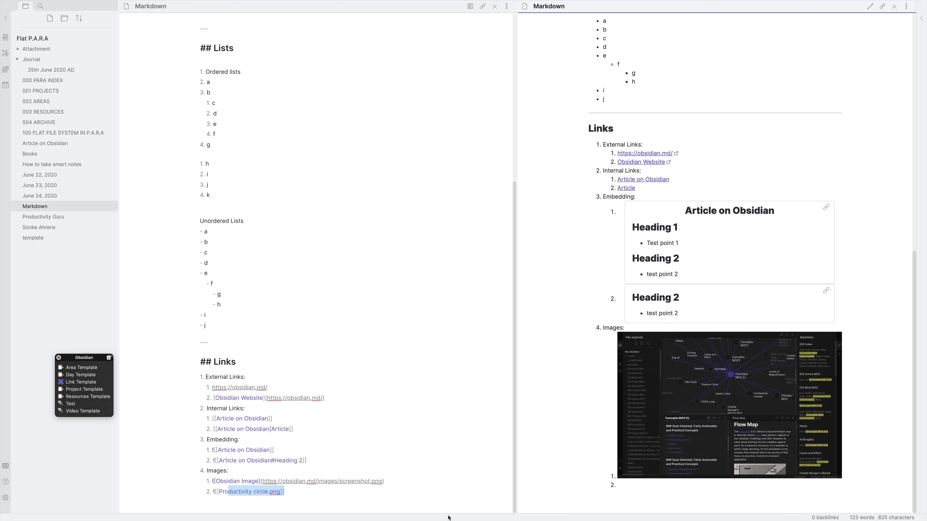
left_click_drag(288, 492, 211, 494)
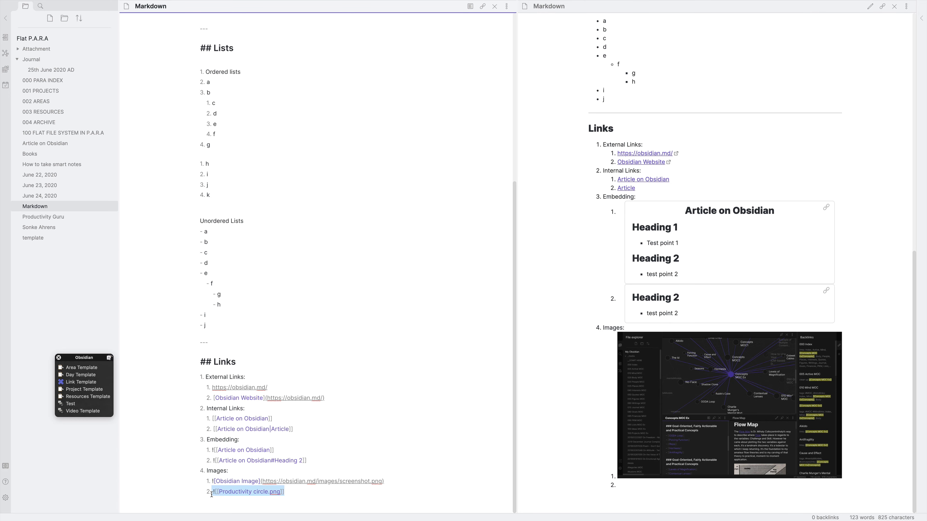
key("BackSpace")
Embed "Productivity circle.png" from Finder in the second Images item again and expand the Attachment folder to check the file.
key("ctrl+Right")
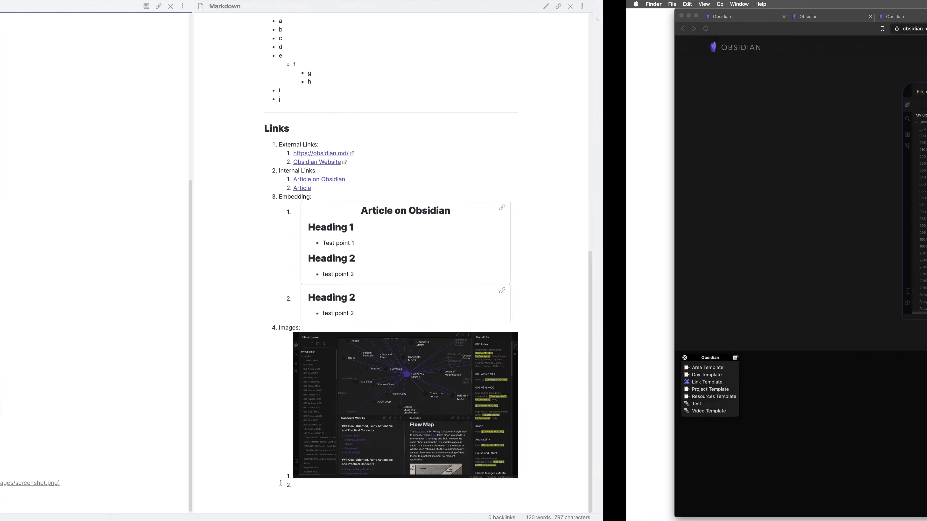
left_click_drag(711, 292, 252, 491)
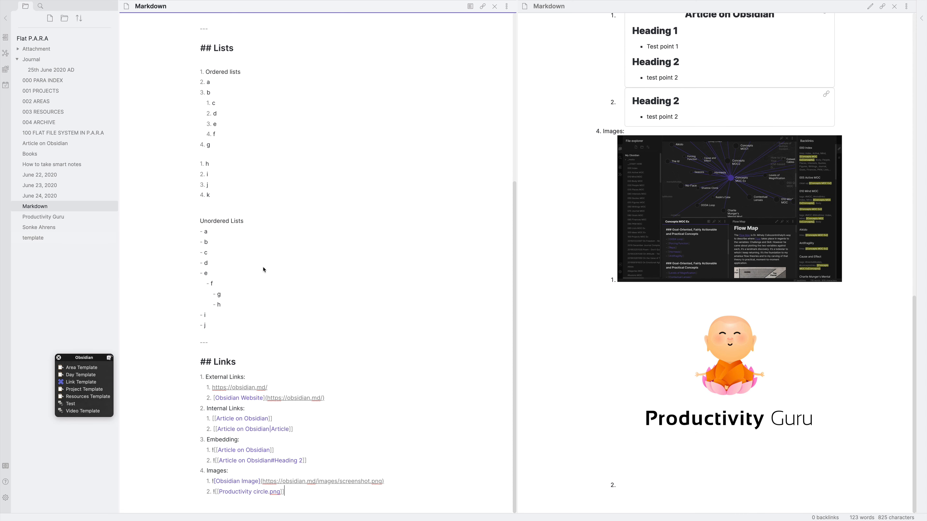
left_click(17, 48)
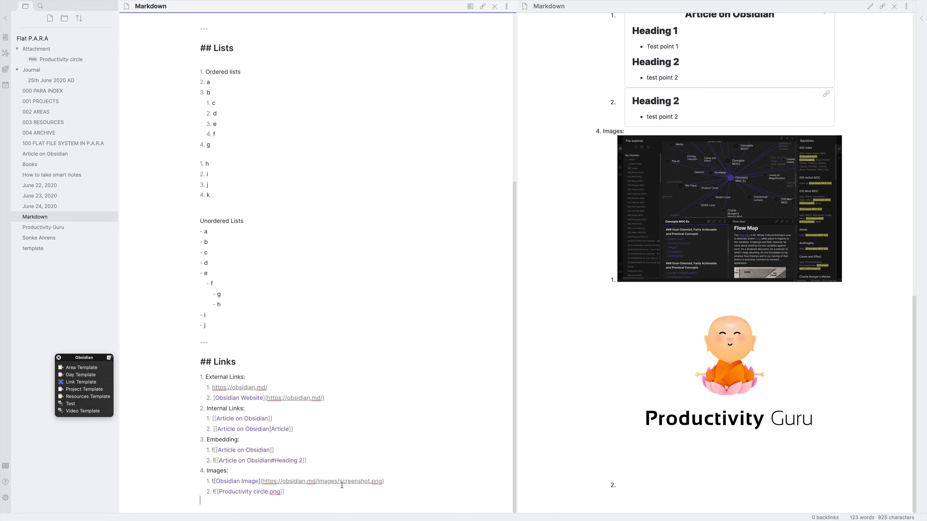
Add a horizontal divider below the Images list, followed by the level-2 heading "Quotes".
key("Return")
type("---")
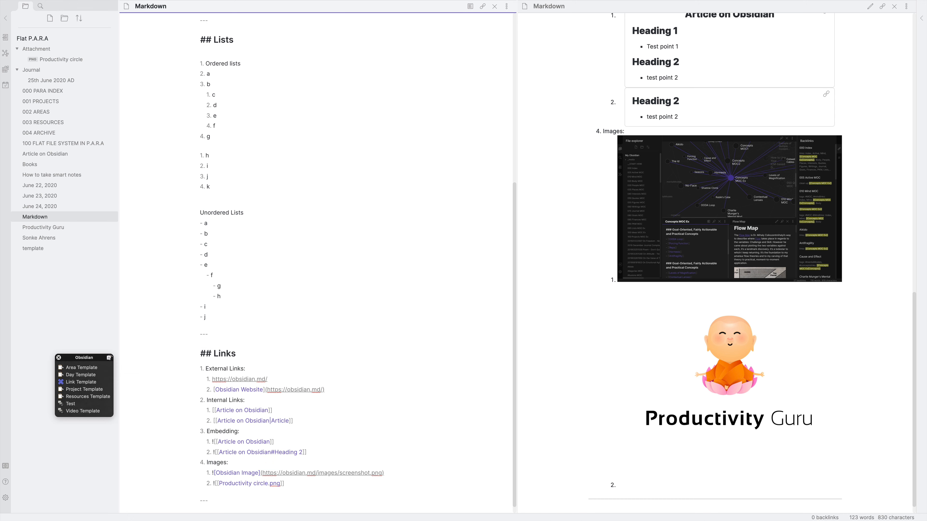
key("Return")
key("Return")
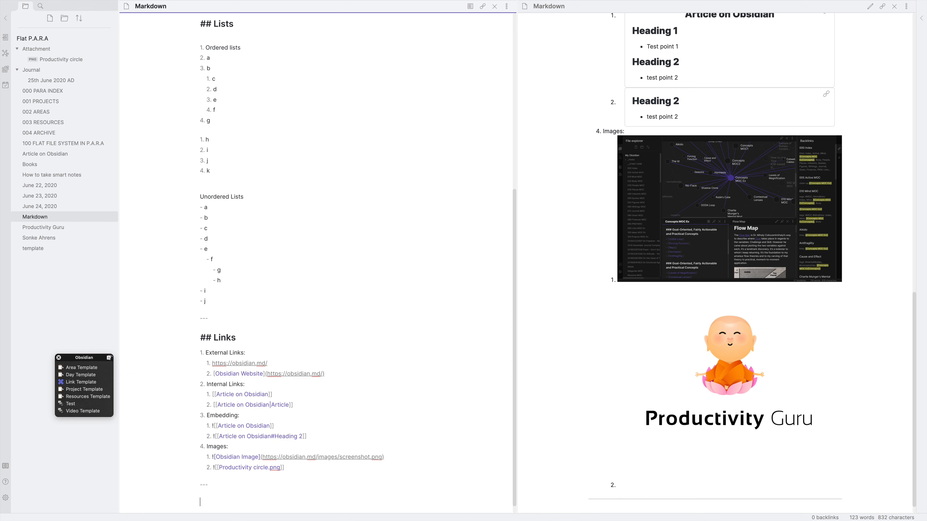
type("## ")
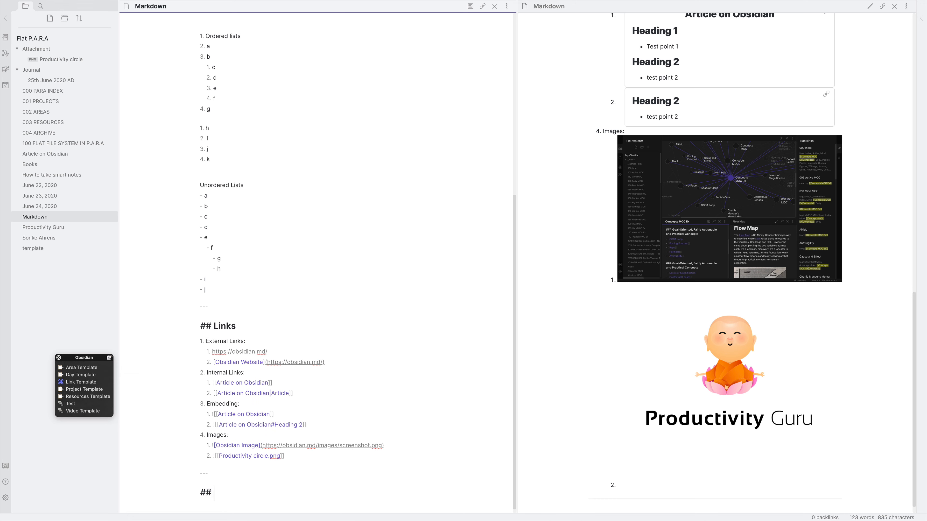
type("Quotes")
key("Return")
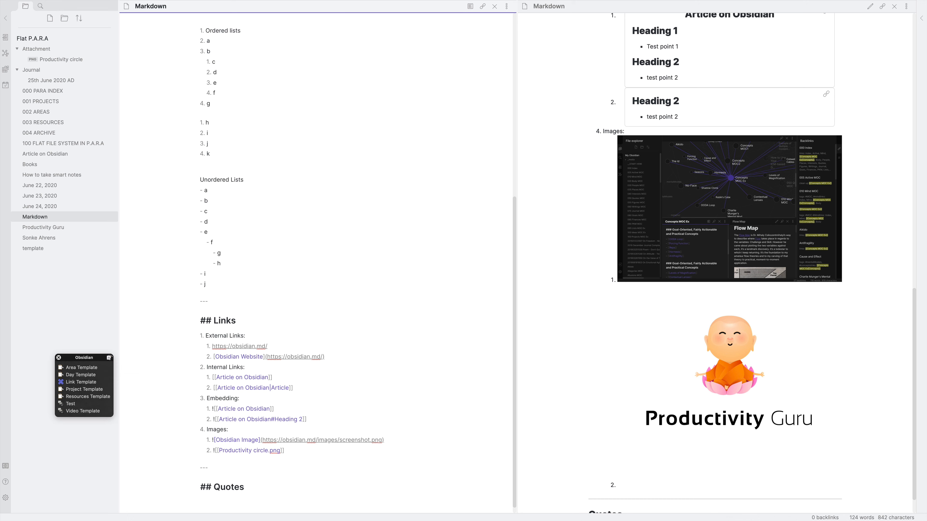
Add the block quote "A nice quote by someone" under the Quotes heading and check it in the preview.
key("Return")
type("> ")
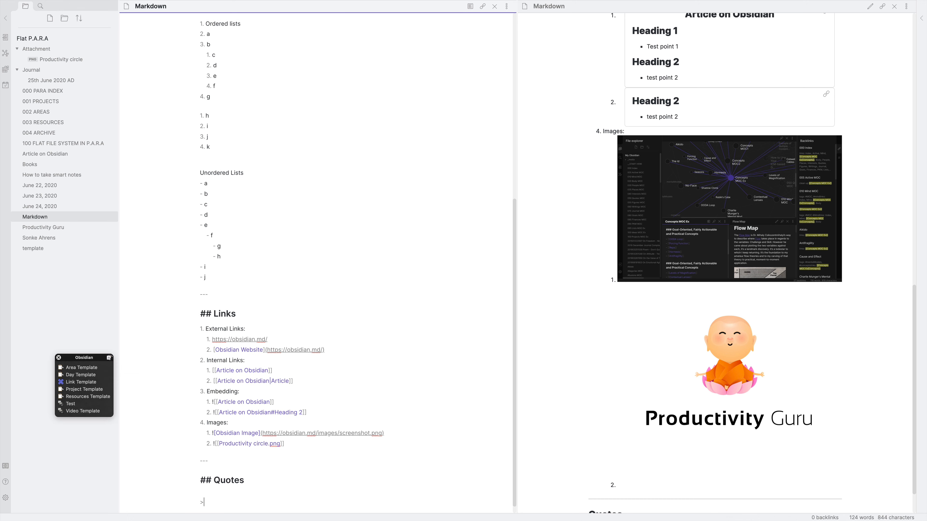
type("A nice s")
type("uote by someone")
key("Return")
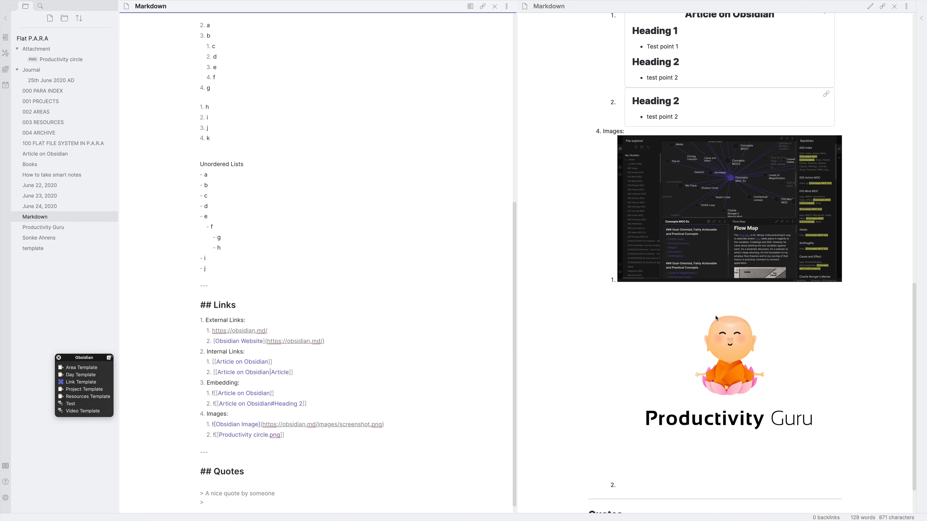
scroll(744, 334, "down", 2)
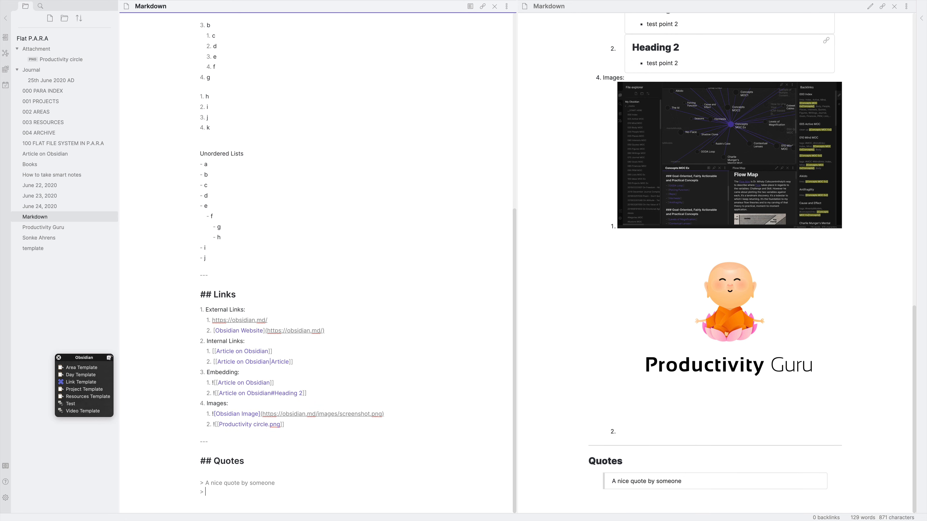
Add the attribution "- Productivity Guru, 2020" under the quote, escaping its leading hyphen with a backslash.
key("BackSpace")
key("BackSpace")
type("- Productivity Gur")
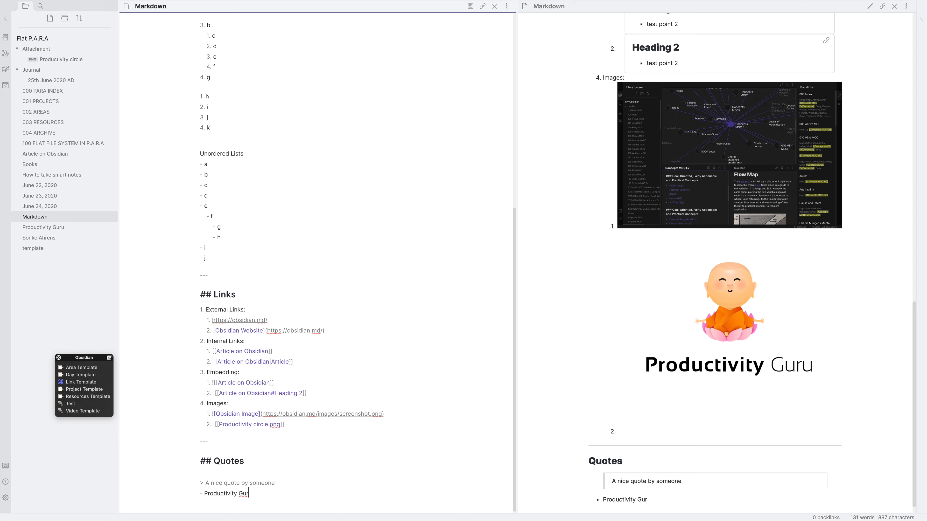
type("u, 2020")
left_click(201, 491)
type("\\")
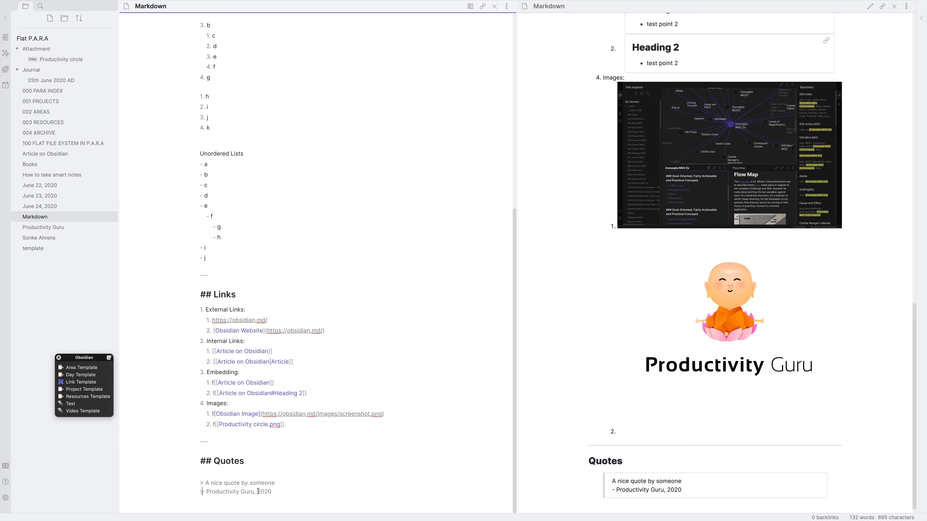
Separate the attribution from the block quote with a blank line and check the preview.
left_click(282, 489)
key("Return")
key("BackSpace")
key("BackSpace")
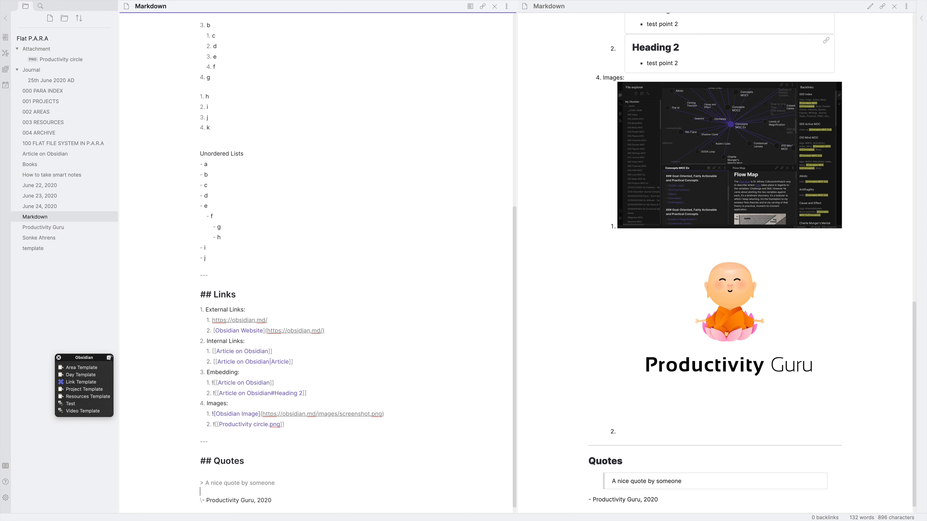
scroll(656, 489, "down", 1)
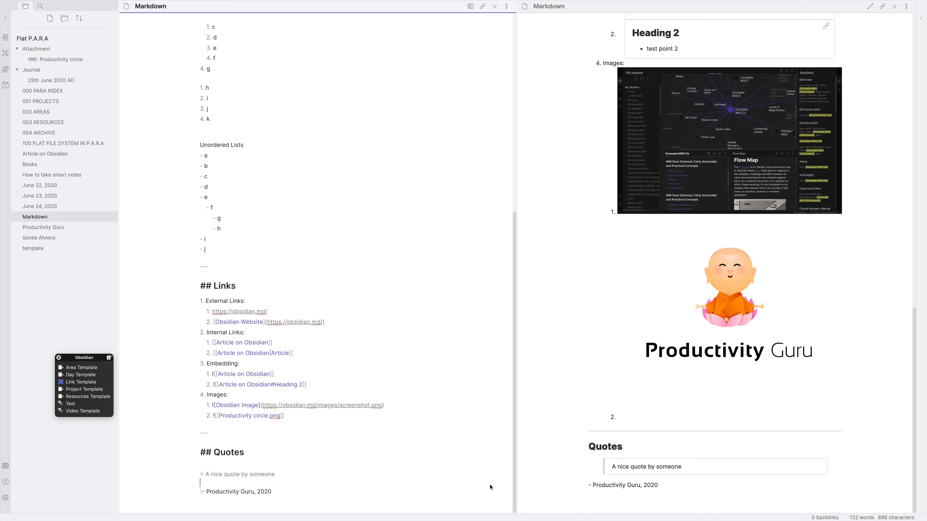
Add a horizontal divider below the quote's attribution, followed by empty lines.
left_click(373, 486, "shift")
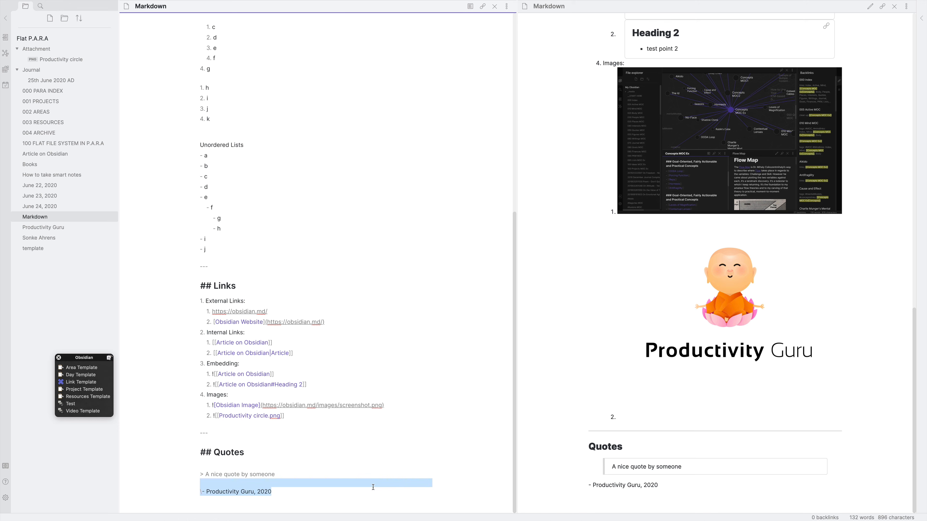
key("Right")
key("Return")
key("Return")
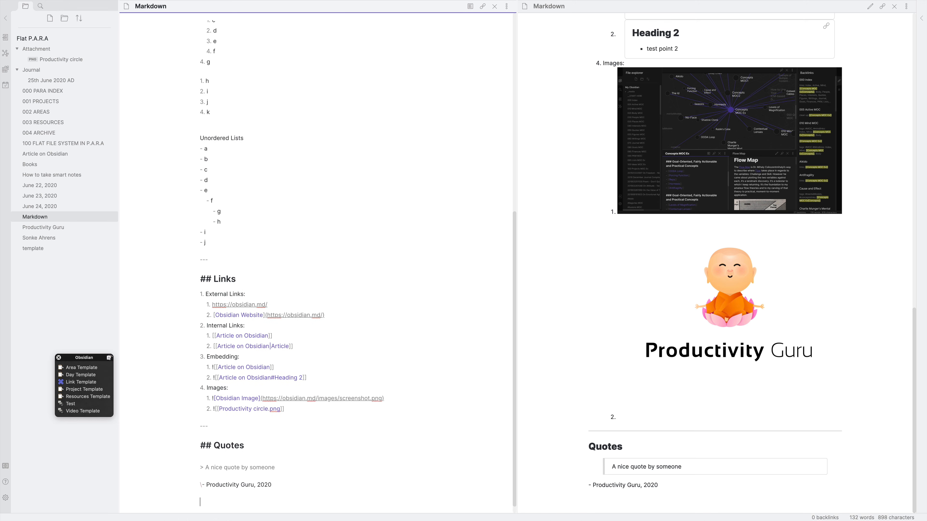
type("---")
key("Return")
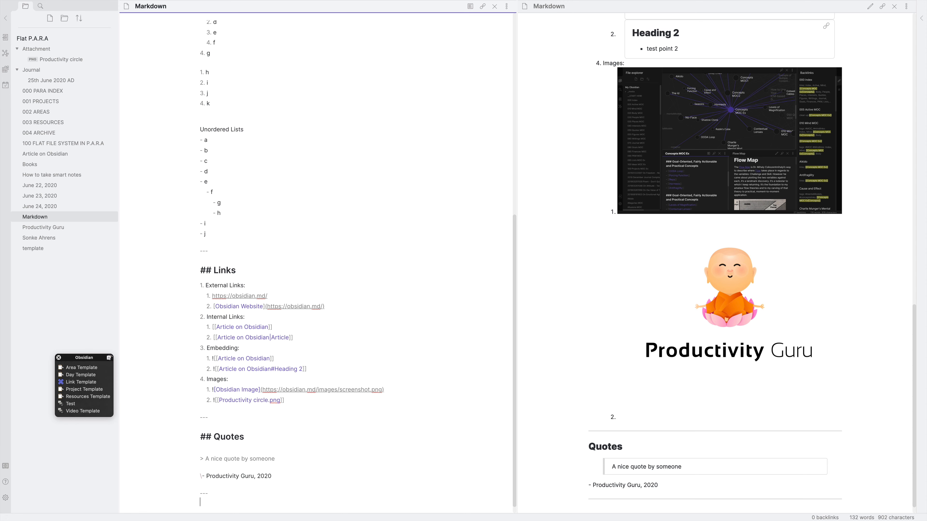
key("Return")
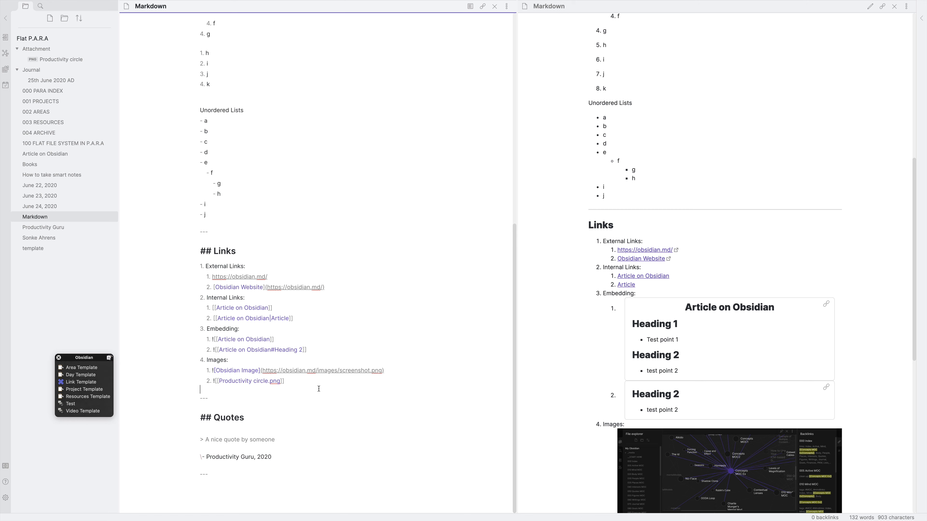
Nest the "Images:" item under Embedding with its two image embeds one level deeper, leaving an empty numbered item below them.
left_click(331, 377)
key("Return")
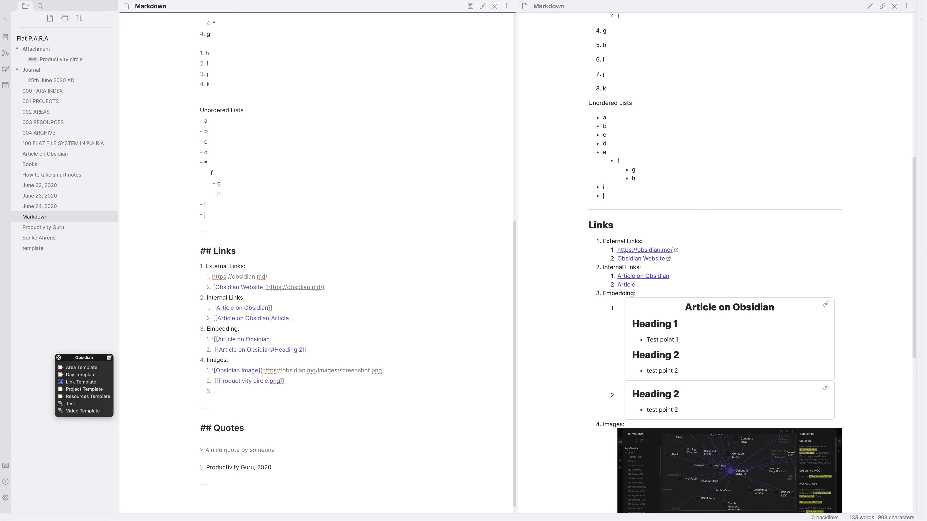
left_click(200, 360)
key("Tab")
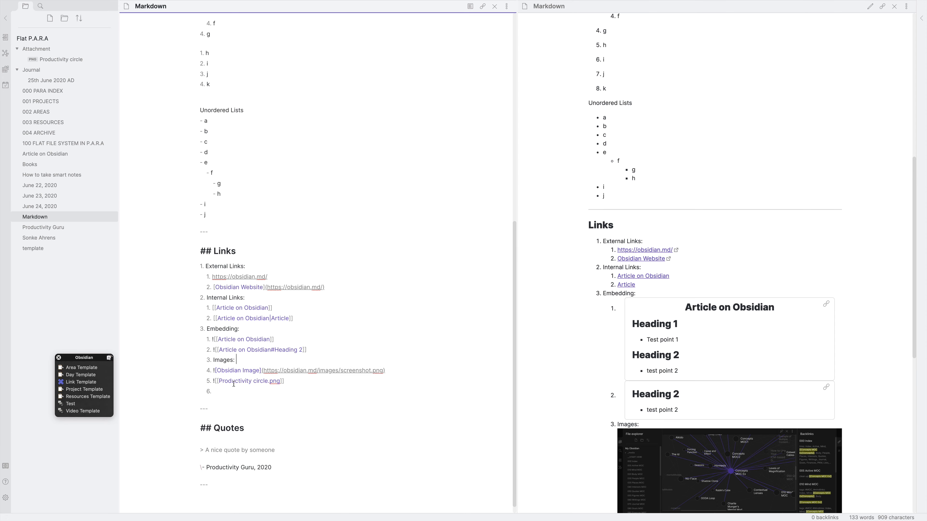
left_click(207, 371)
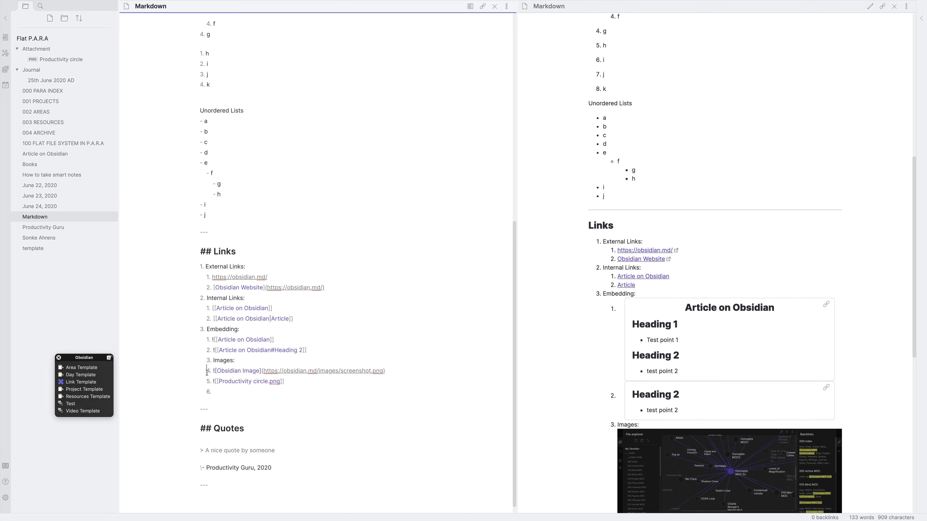
key("Tab")
left_click(207, 382)
key("Tab")
key("Down")
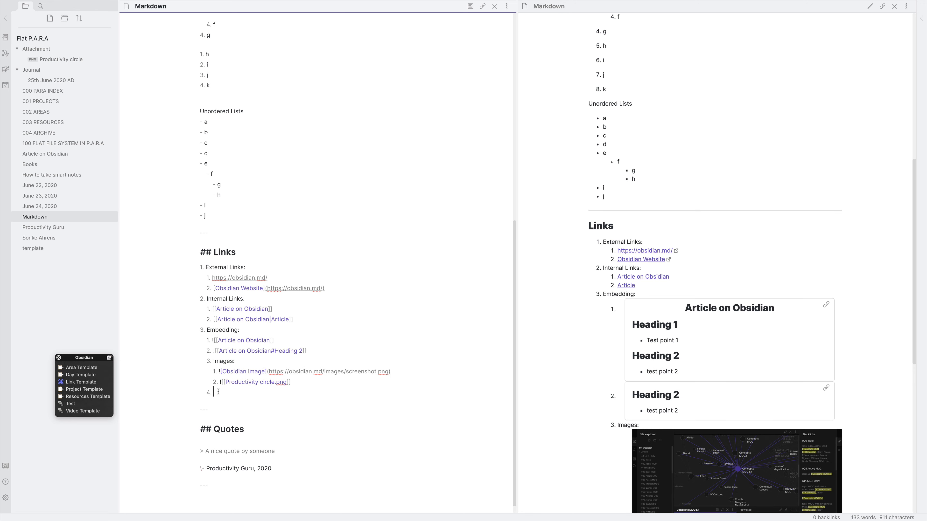
Add an "Articles:" sub-item as the first entry under Embedding and nest the two article embeds beneath it.
left_click(248, 329)
key("Return")
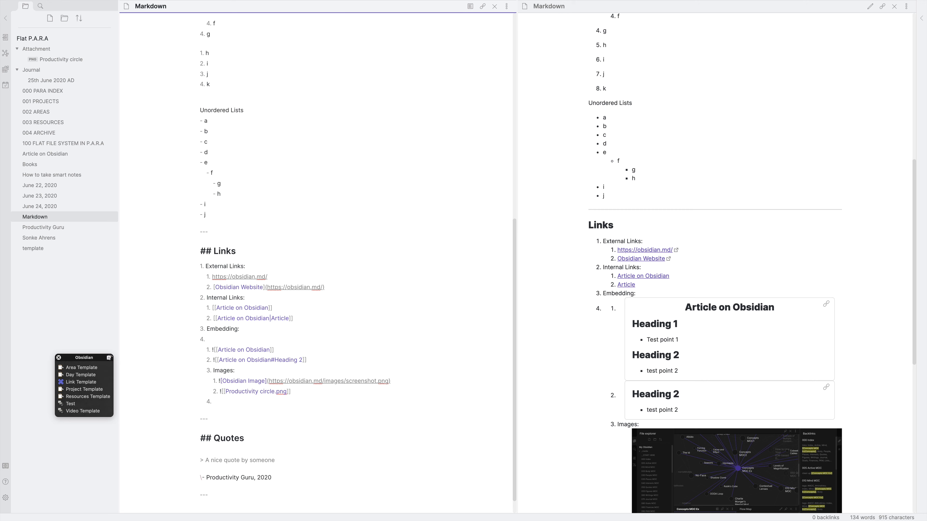
key("Tab")
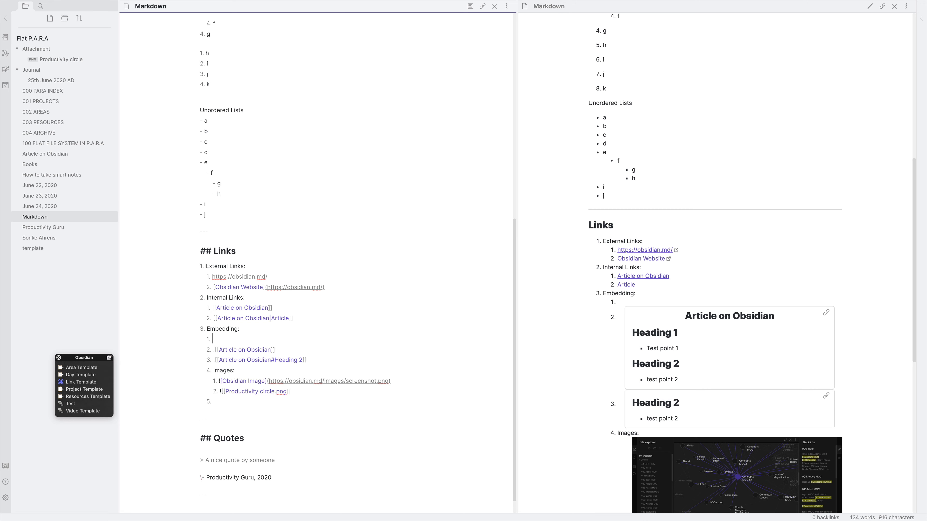
type("Articles:")
key("Down")
key("Tab")
key("Down")
key("Tab")
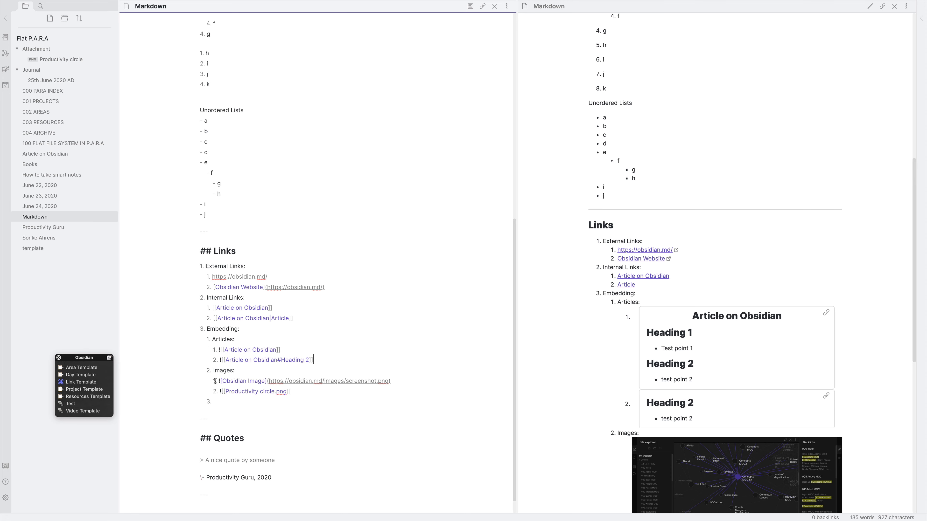
Fill the empty third sub-item under Embedding with the label "Audio Embedding:".
scroll(218, 403, "down", 1)
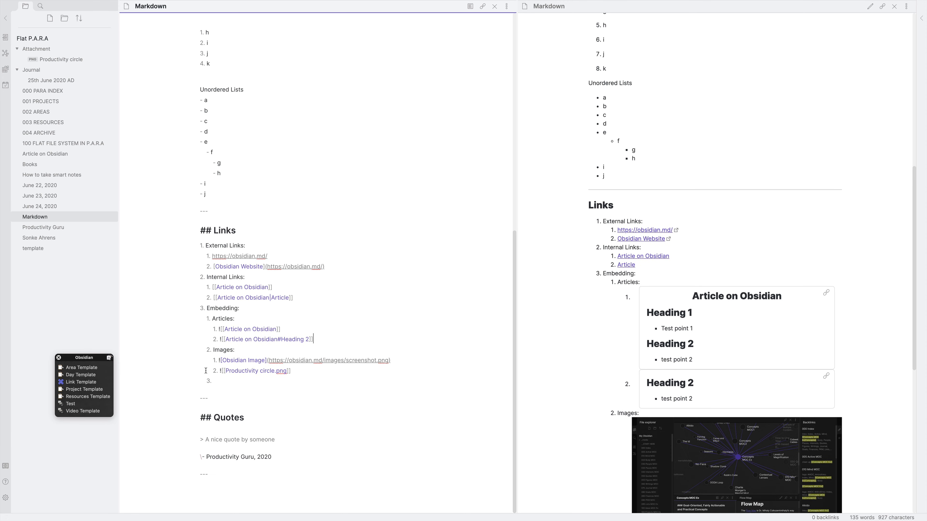
type("Audio Embedding")
type(":")
Enable the Audio recorder core plugin and return to the note.
left_click(6, 499)
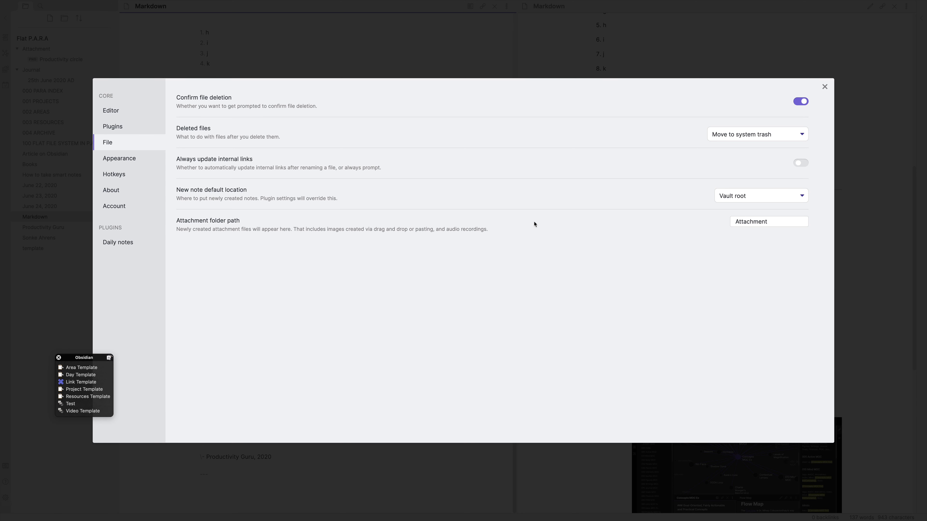
left_click(128, 130)
scroll(401, 339, "down", 5)
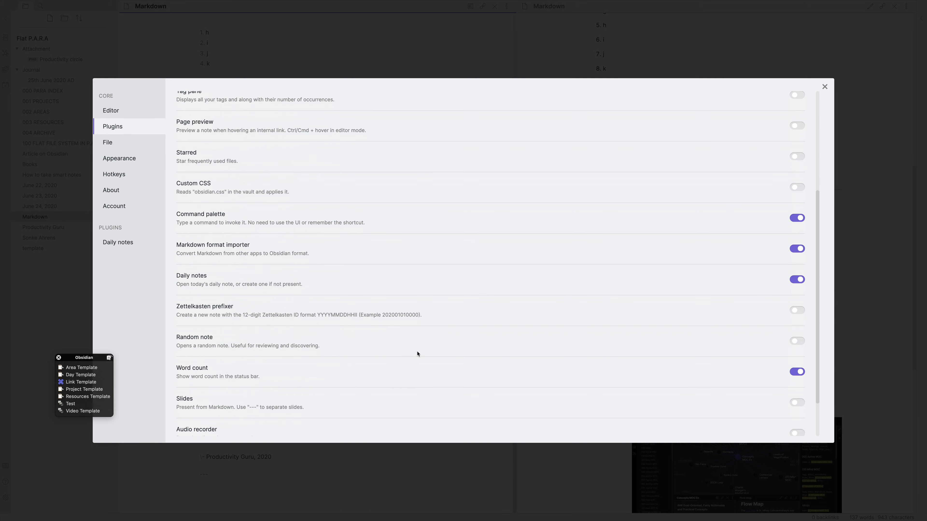
scroll(417, 353, "down", 2)
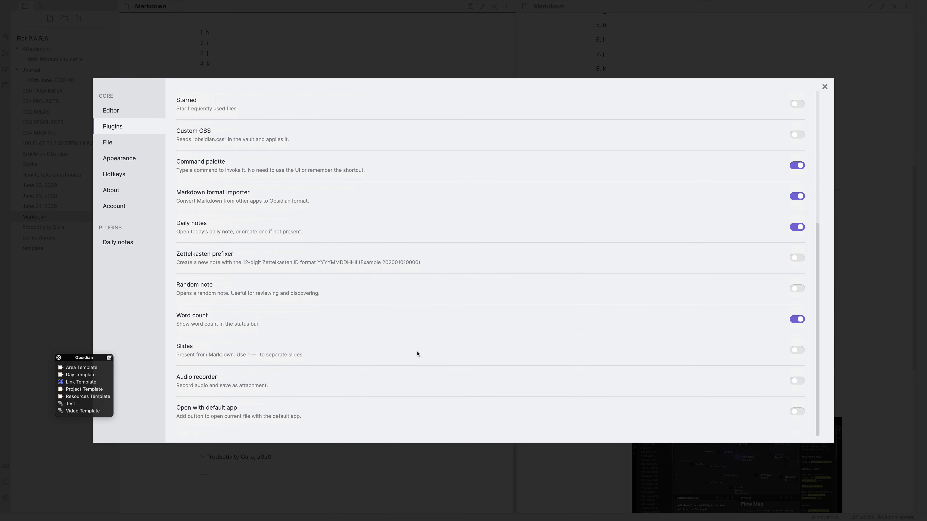
left_click(796, 381)
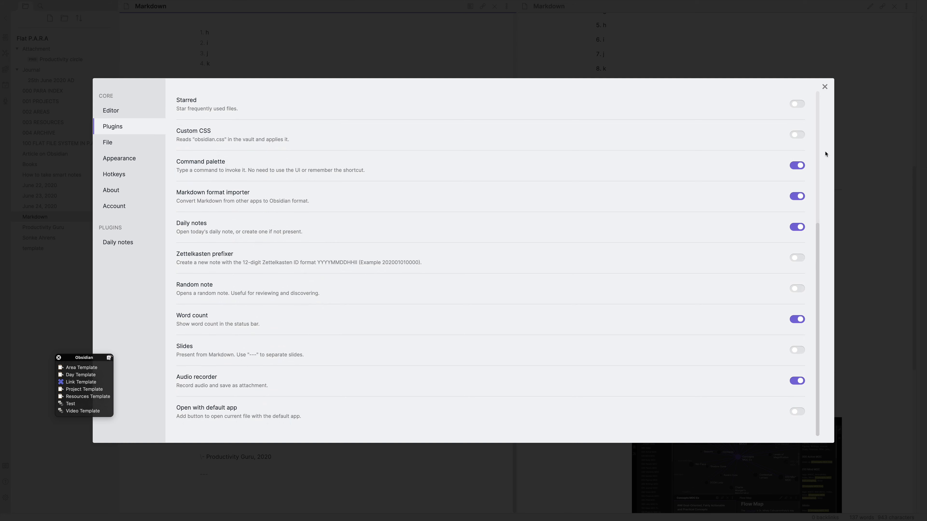
left_click(824, 86)
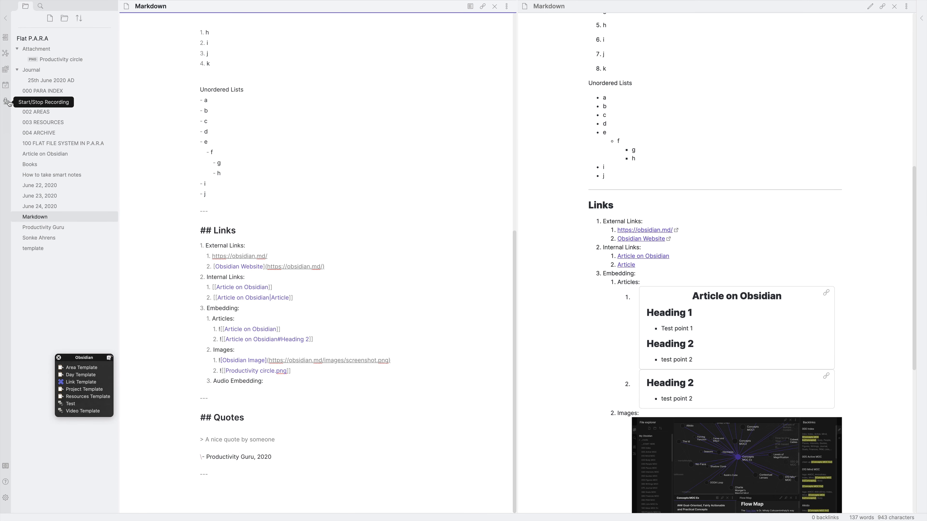
Record a short audio clip of a few seconds into the note.
key("XF86AudioRaiseVolume")
left_click(6, 101)
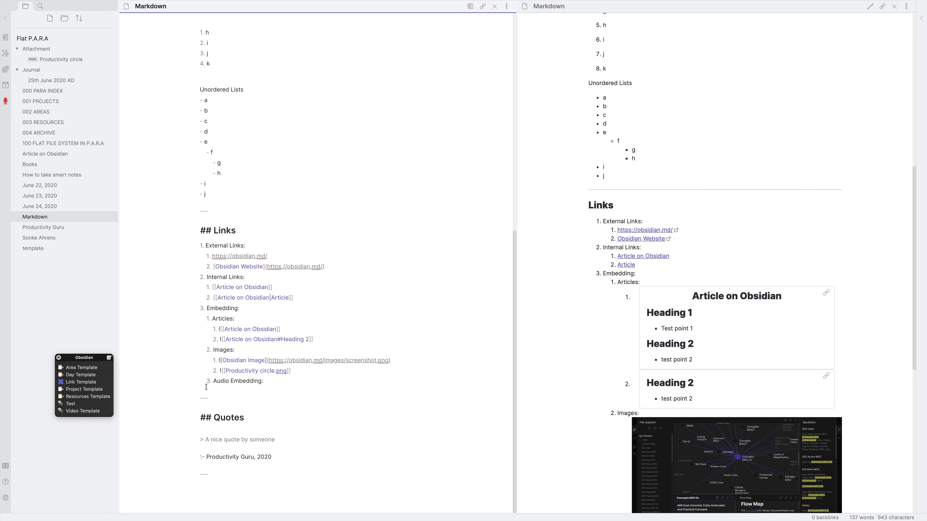
left_click(5, 103)
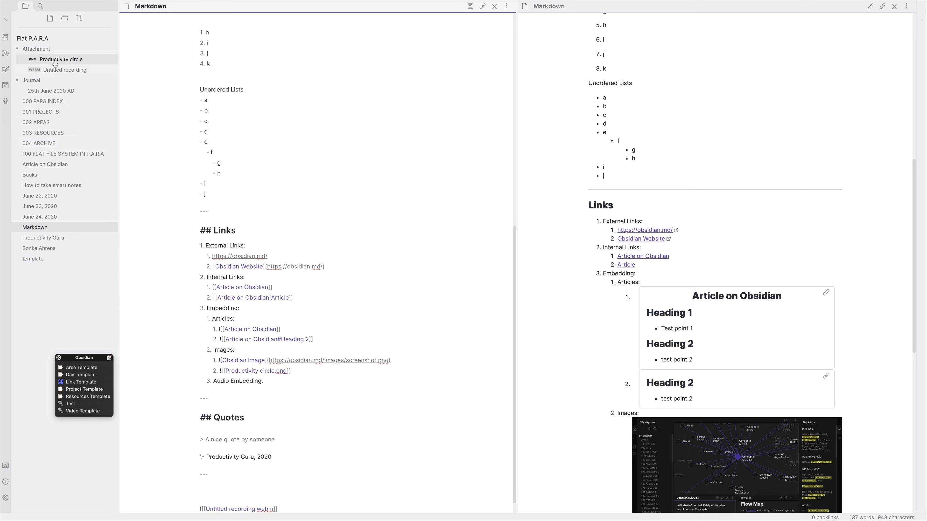
Move the "Untitled recording.webm" embed into a nested item under "Audio Embedding:" and play the clip in the preview.
scroll(265, 394, "down", 1)
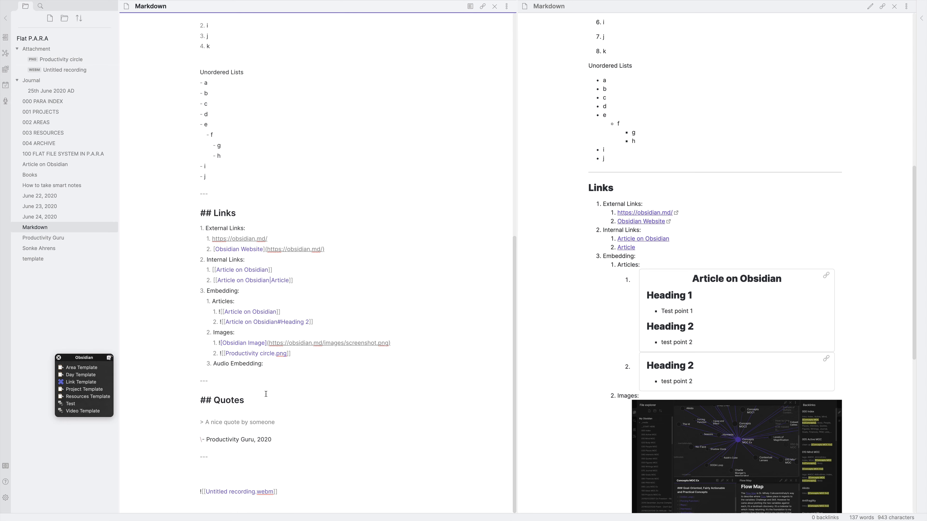
left_click_drag(280, 490, 187, 491)
key("ctrl+x")
left_click(291, 364)
key("Return")
key("Tab")
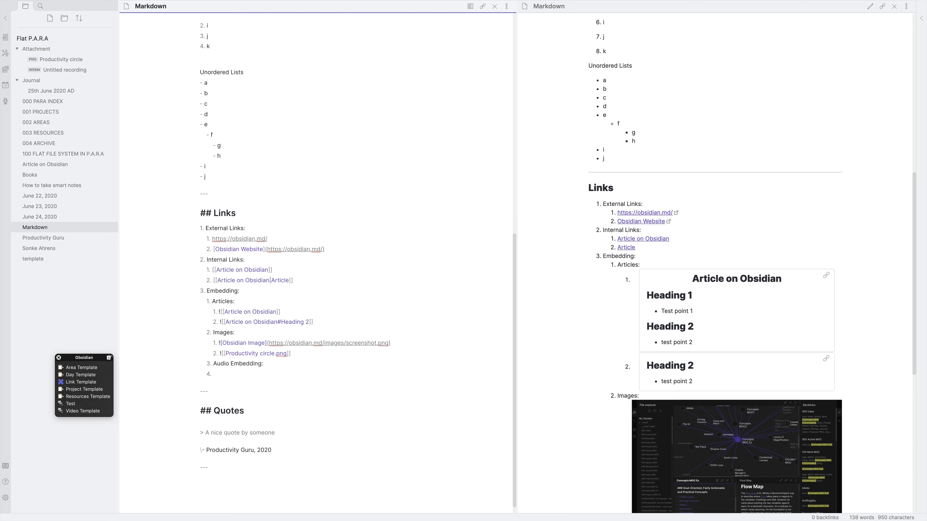
key("ctrl+v")
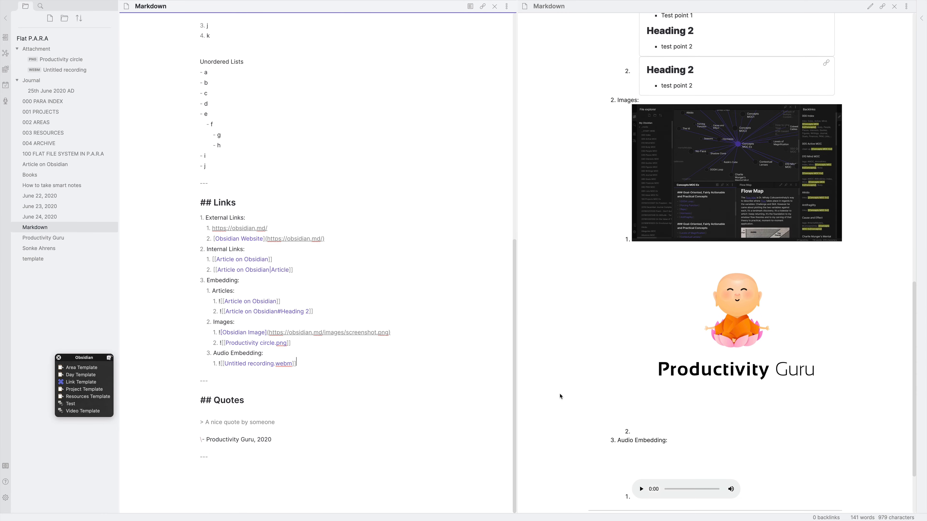
scroll(630, 419, "down", 2)
left_click(640, 396)
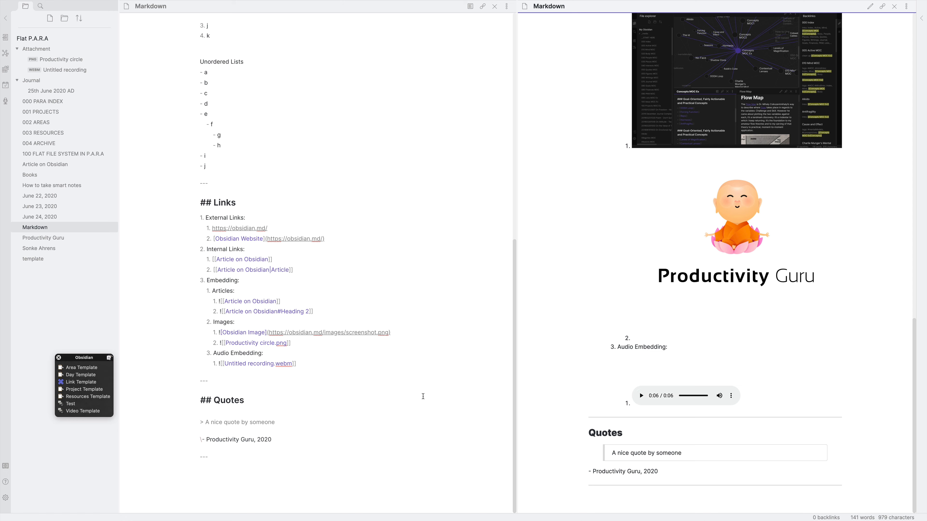
Add the level-two heading "Code Blocks" at the end of the note, with the numbered item "Code Block:" below it.
left_click(336, 370)
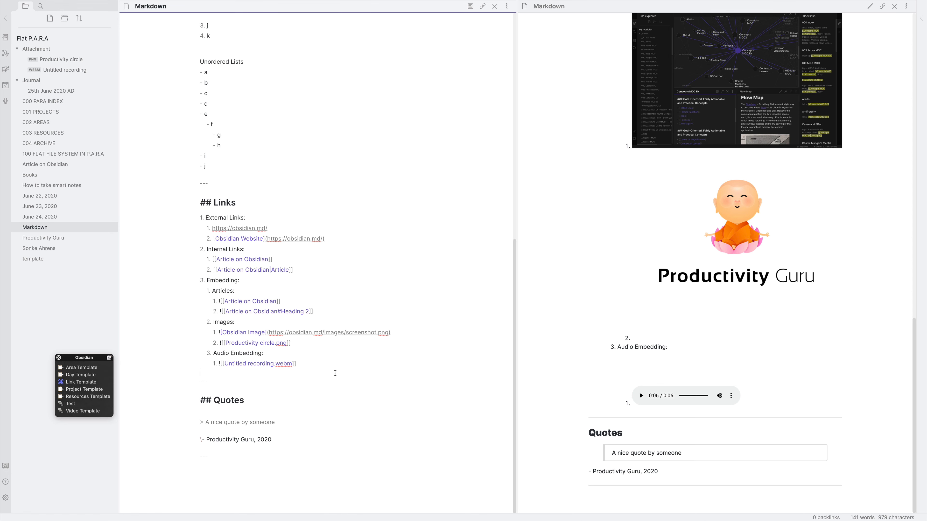
left_click(270, 461)
type("## Code Bl")
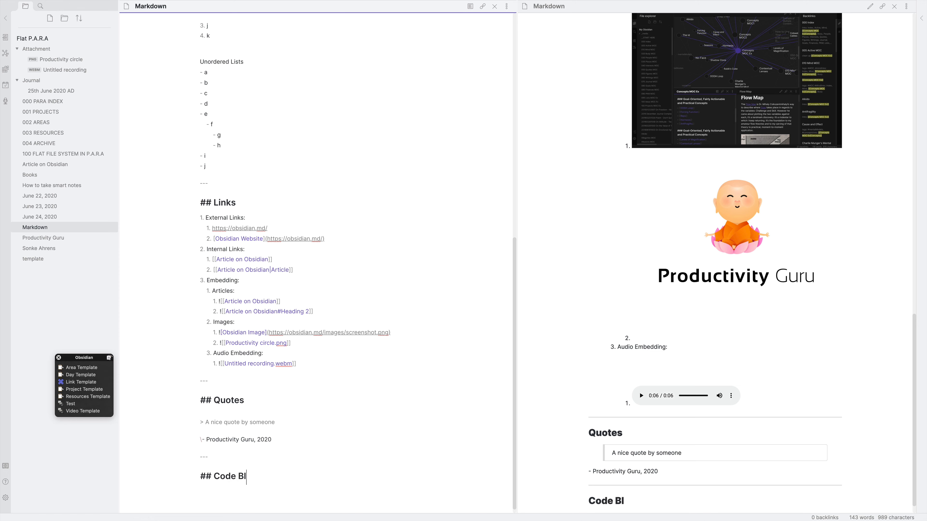
type("ocks ")
type("1. ")
type("Code Bl")
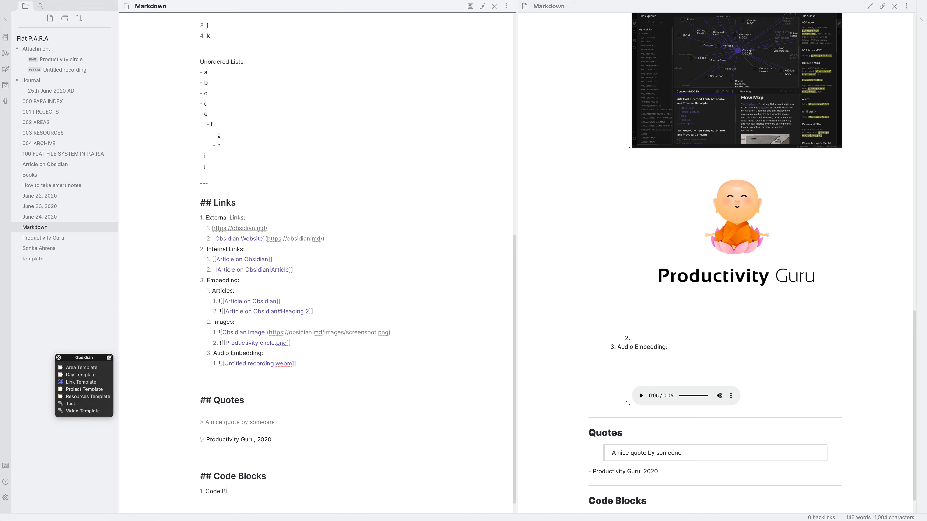
type("oack:")
key("Left")
key("Left")
key("Left")
key("BackSpace")
Insert a triple-backtick fenced code block with the language "py" under the "Code Block:" item, leaving empty lines inside.
type("```")
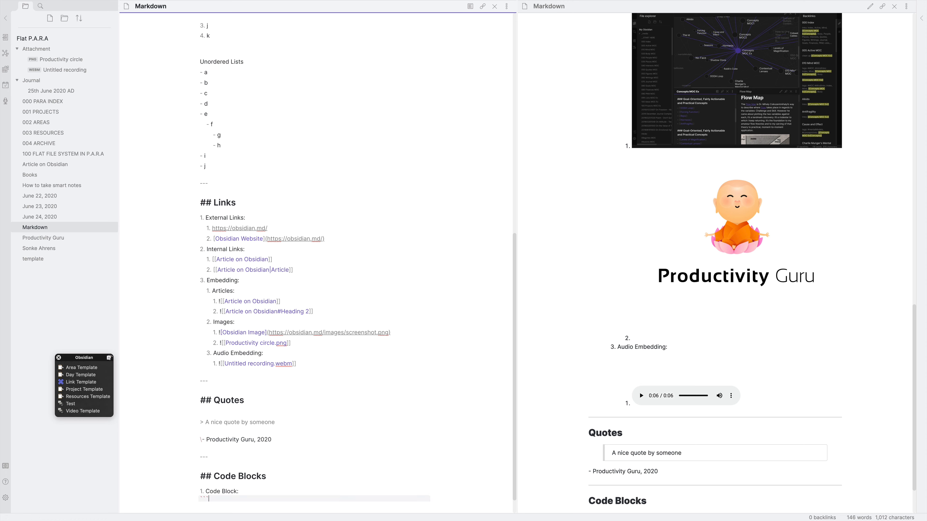
key("Return")
type("```")
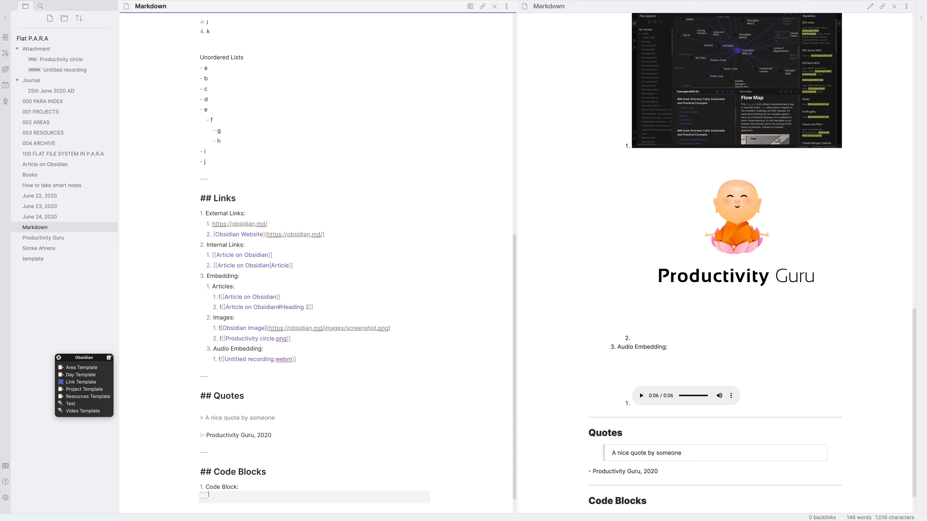
key("Return")
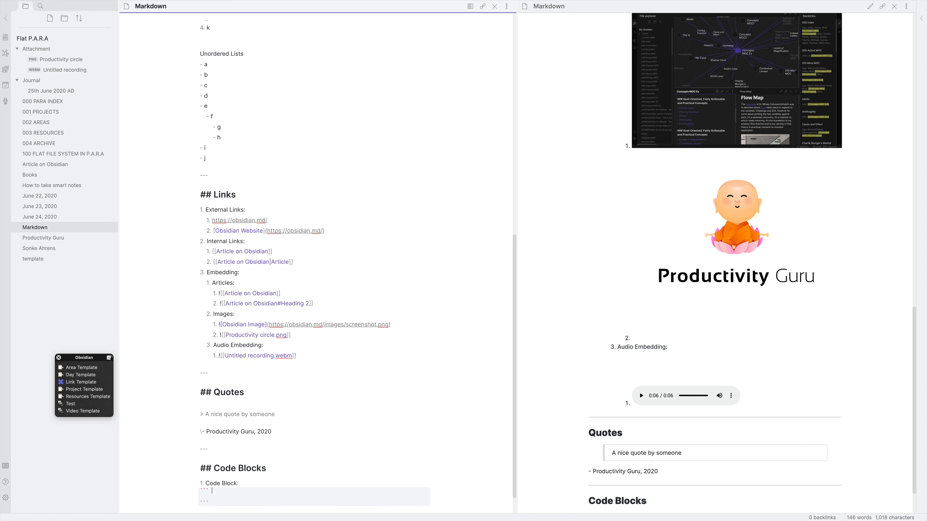
type("py")
key("Return")
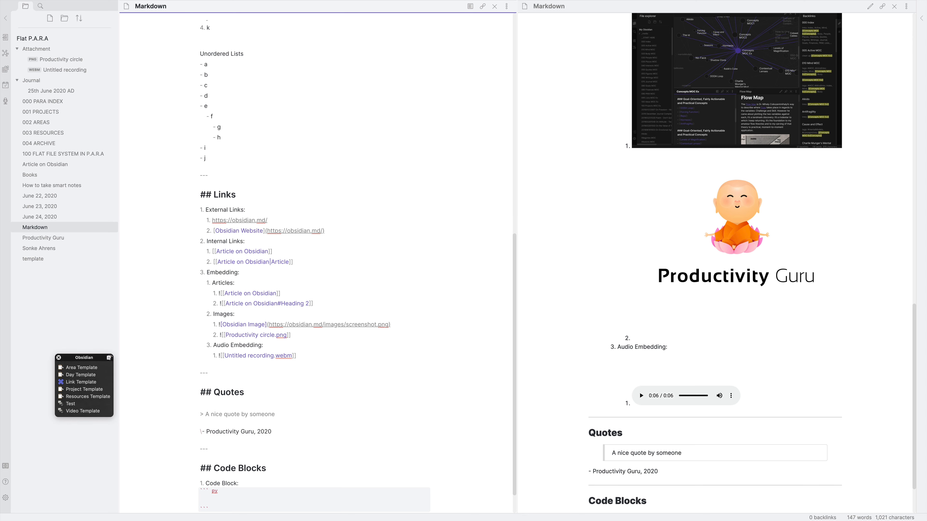
key("Return")
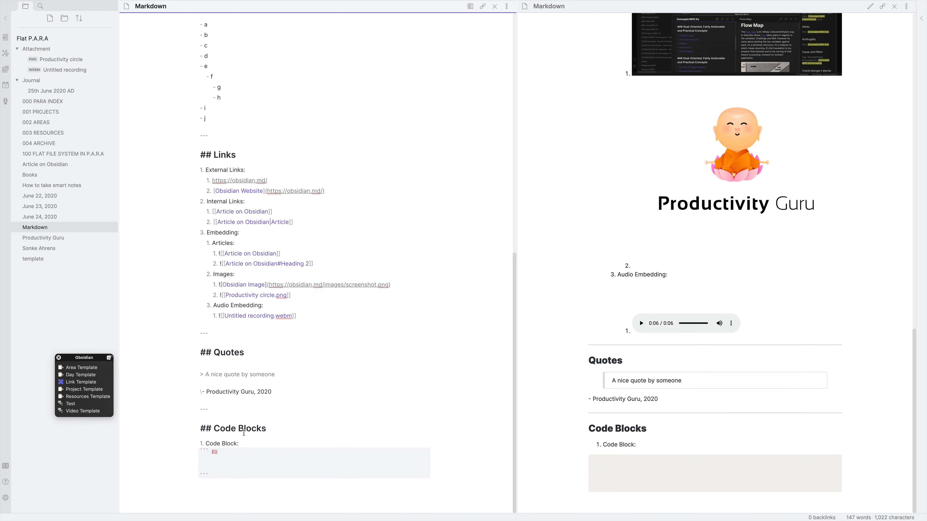
Enter "import pandas as pd" and "df = pd.read_csv('test.csv')" in the code block, separated by a blank line.
type("import pandas as pd")
key("Return")
key("Return")
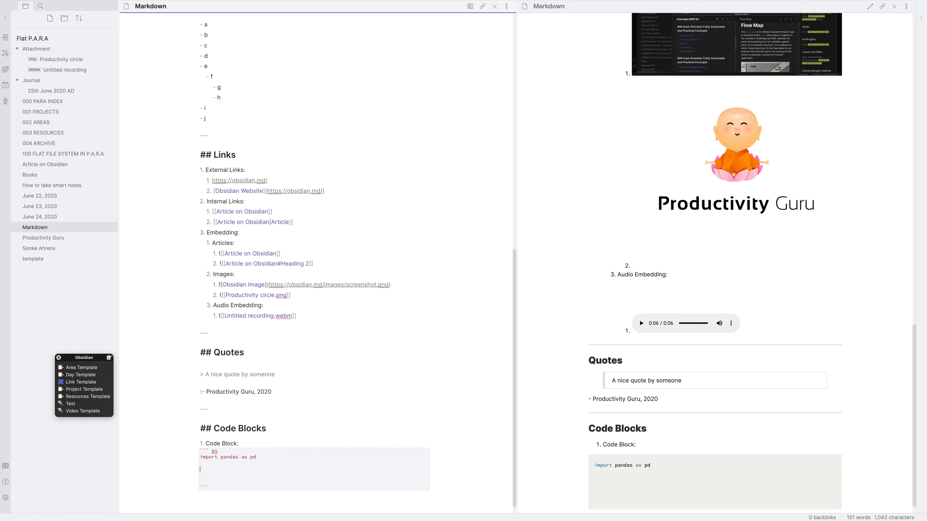
type("df = pd.read_csv('test.csv")
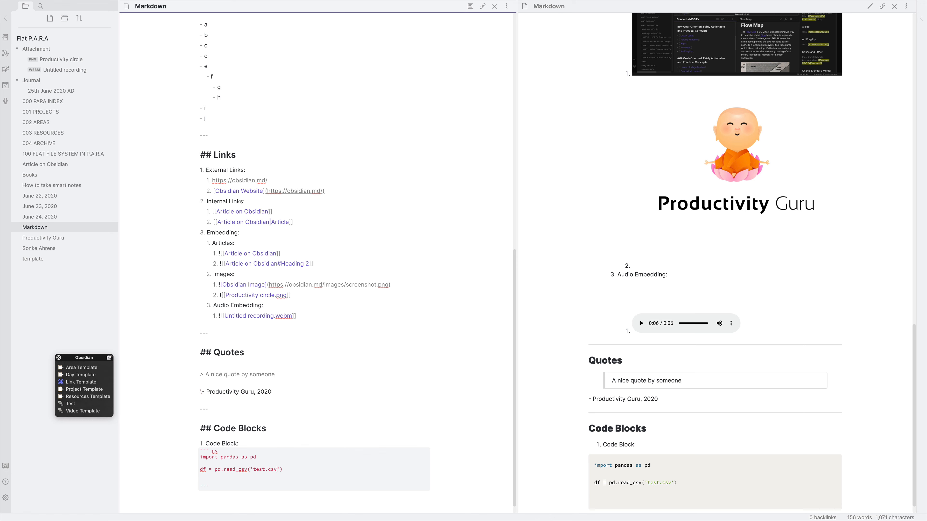
scroll(656, 458, "down", 1)
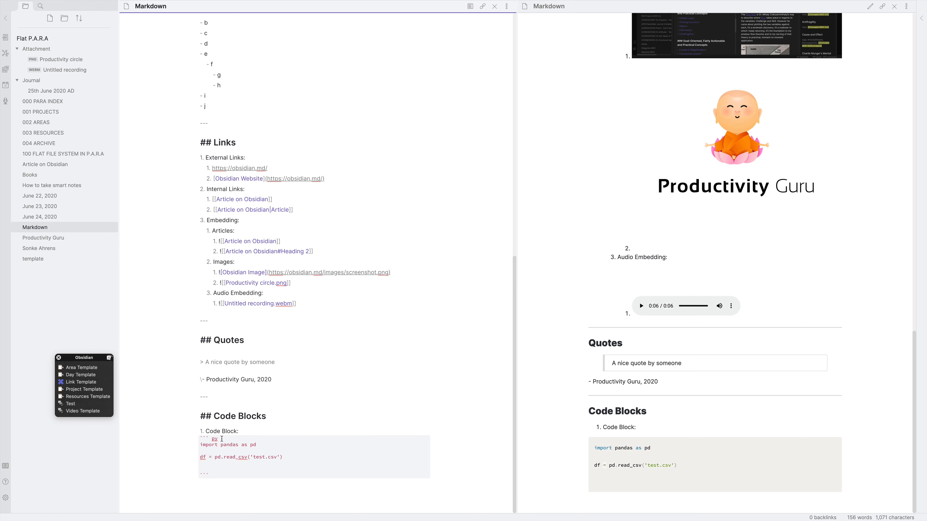
Change the code block's language label to "python" and check the highlighting in the preview.
key("BackSpace")
key("BackSpace")
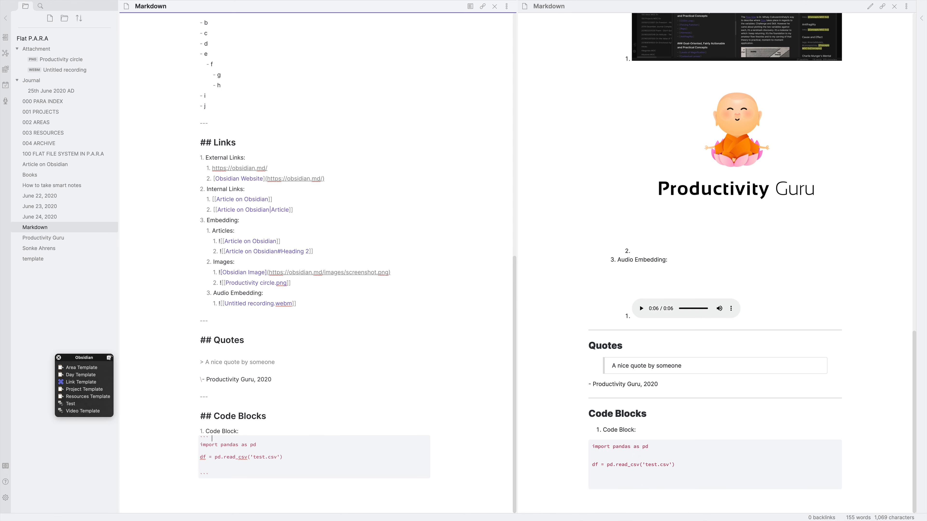
type("python")
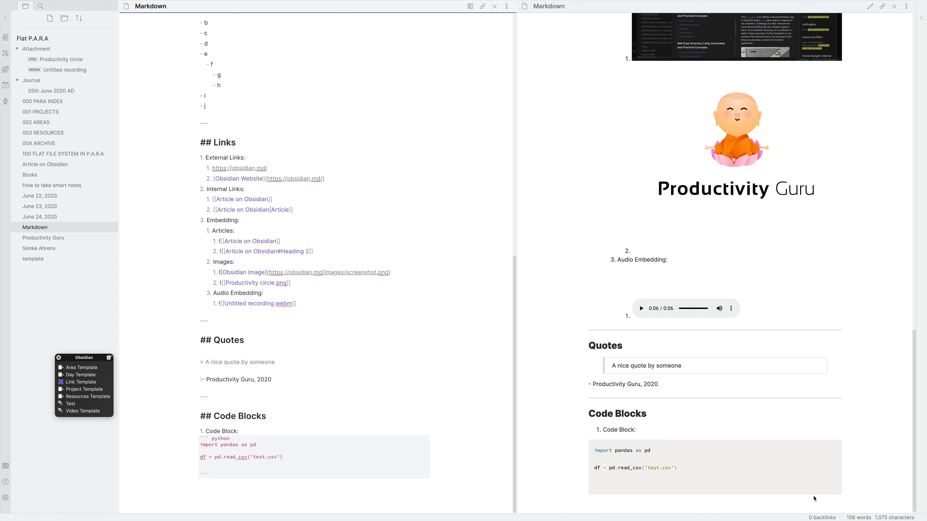
Change the code block's language to "js" and replace its Python code with "const a =".
double_click(212, 438)
key("BackSpace")
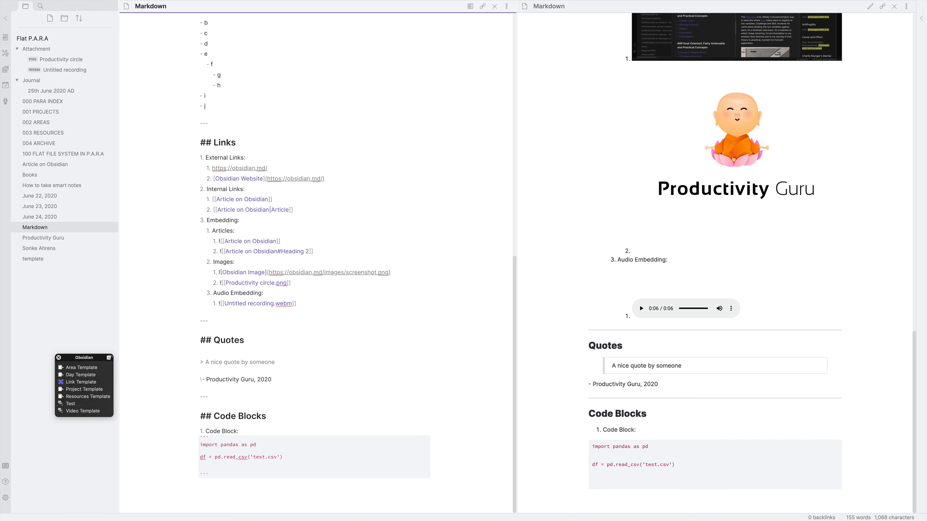
type("js")
left_click_drag(283, 457, 200, 445)
key("BackSpace")
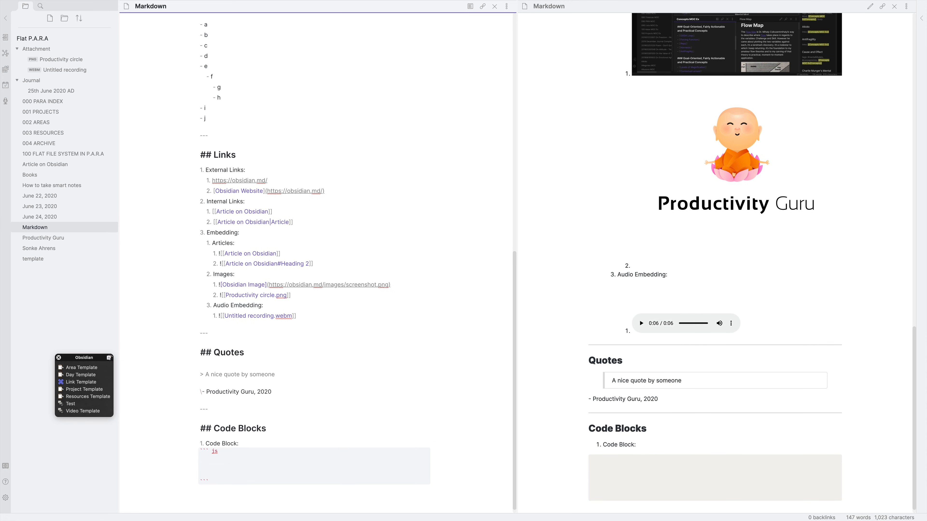
type("const a =")
scroll(239, 461, "down", 1)
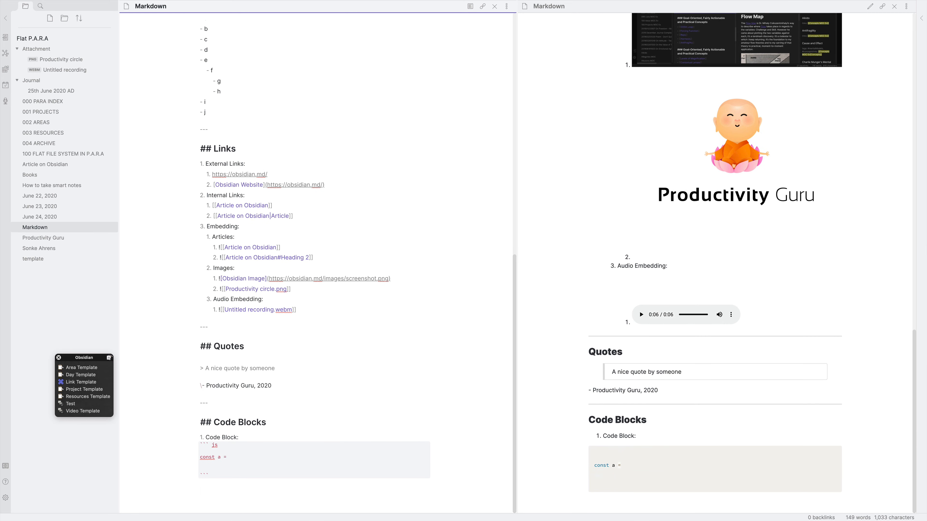
Add an indented code block below the js block containing the lines "hahahah", "snsns" and "nsms".
type("hahahah")
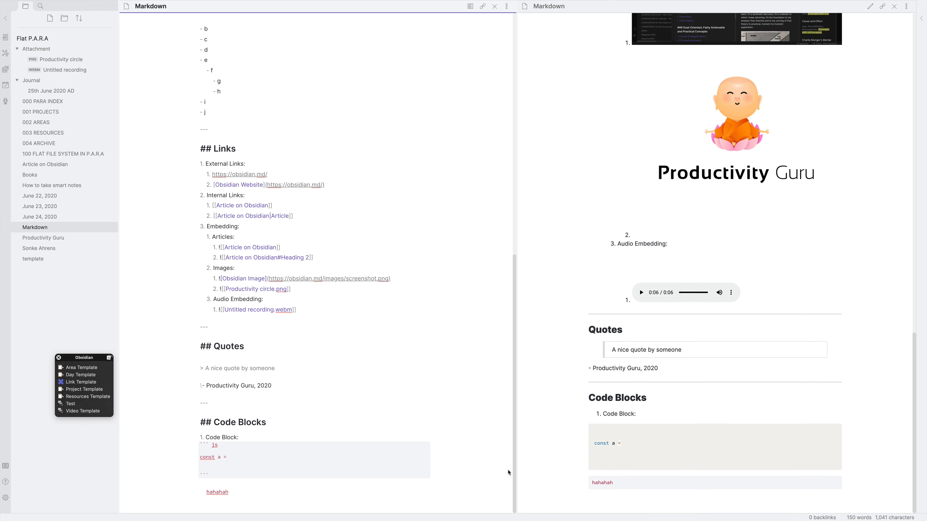
key("Return")
type("snsns")
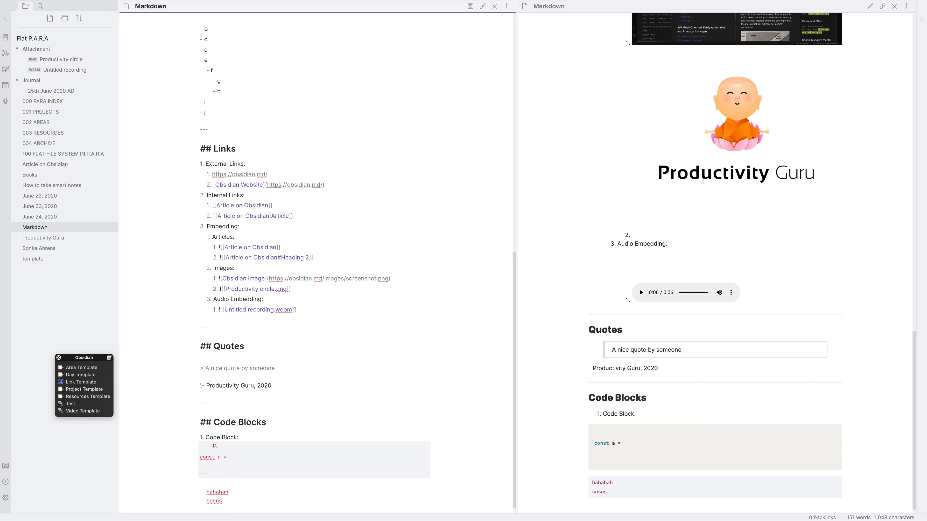
key("Return")
type("nsms")
key("Return")
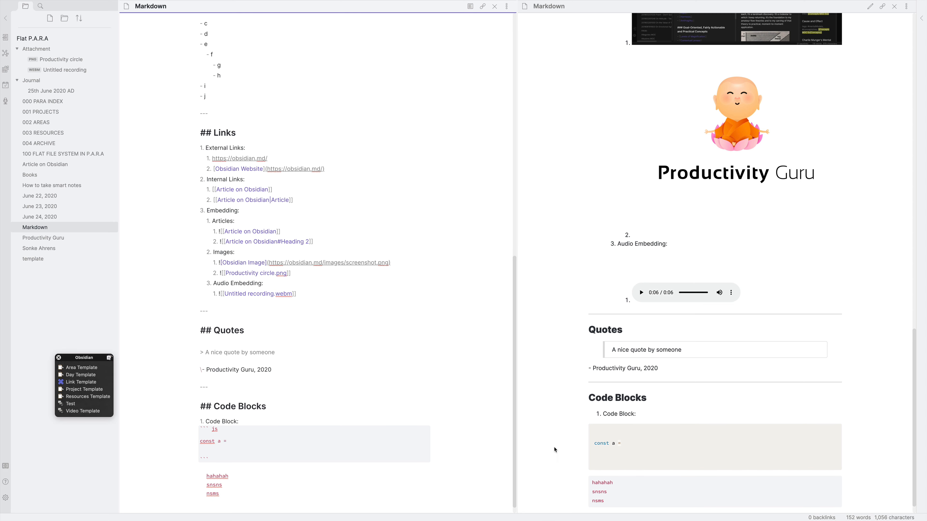
scroll(652, 453, "down", 10)
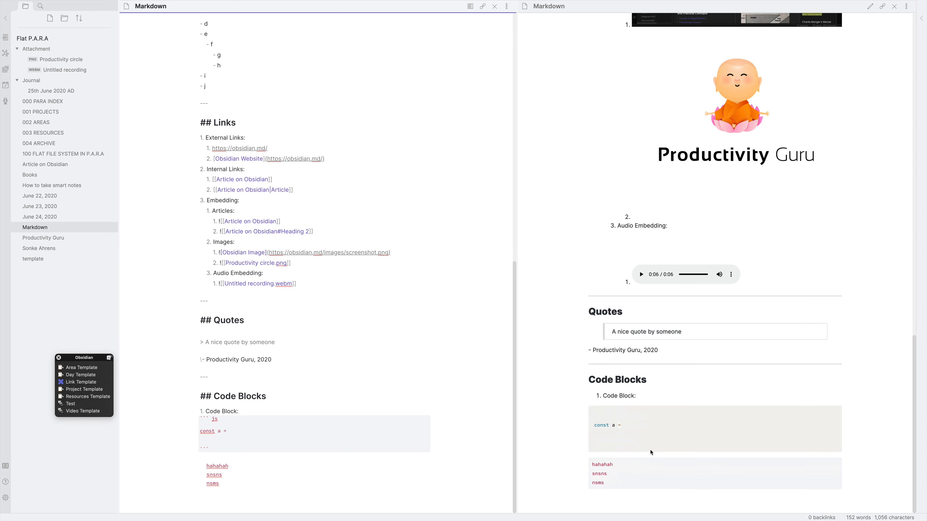
Write "template is stored in `template.md` everything after will not be specified" below the indented block, with template.md as inline code.
key("Return")
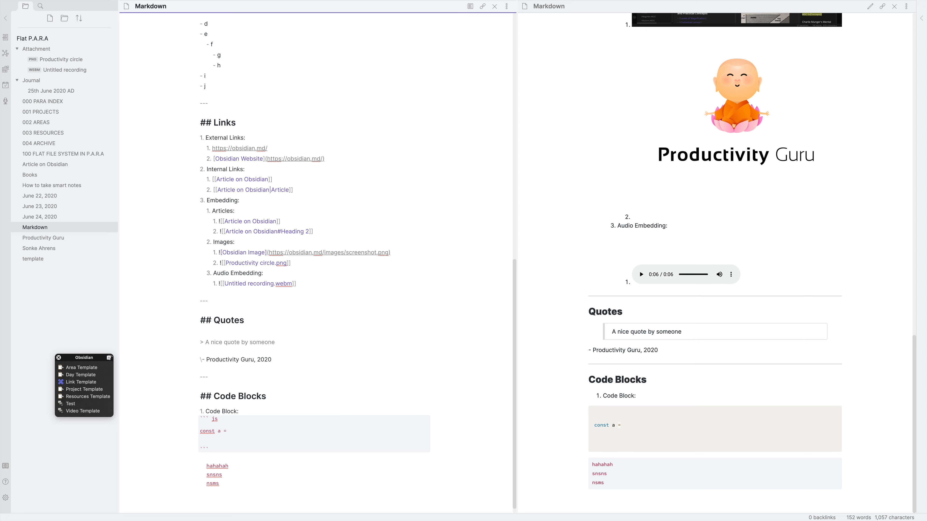
scroll(314, 298, "down", 1)
type("temp")
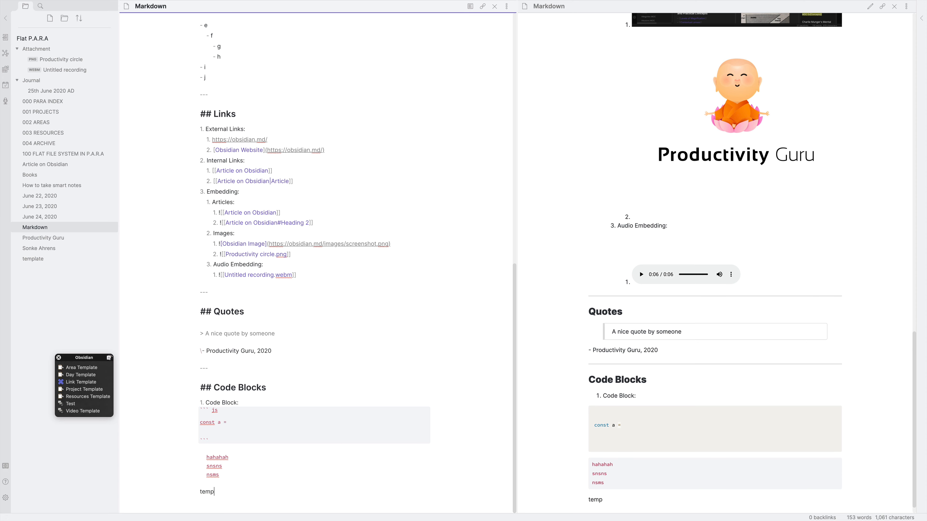
type("late is stored i")
type("n `templ")
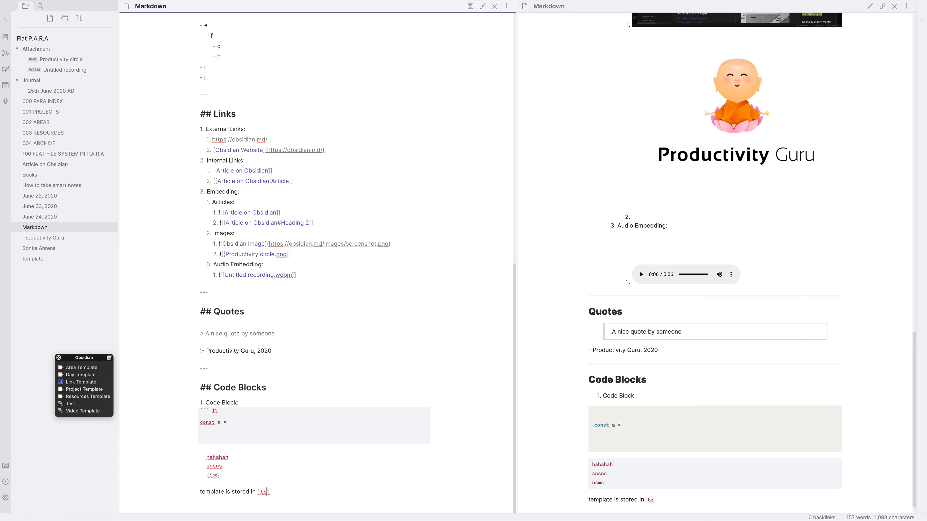
type("ate.md")
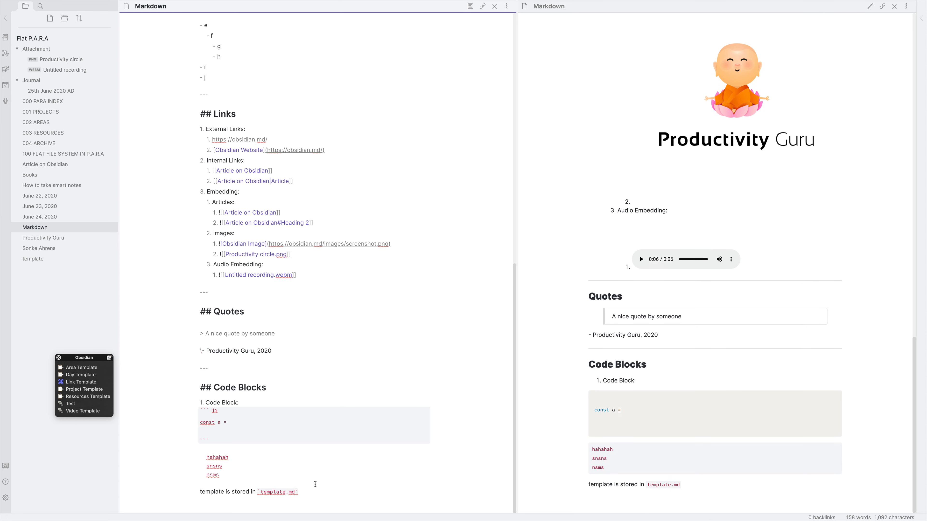
left_click_drag(315, 482, 319, 490)
left_click(318, 490)
type("everything after will not be specified")
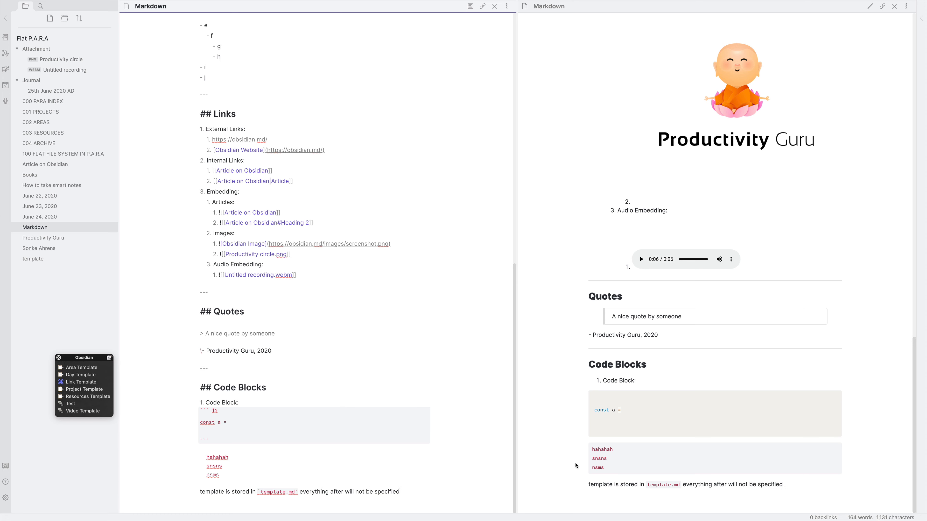
Add a horizontal rule after the inline code sentence, followed by a level-two heading "Todos".
key("Return")
key("Return")
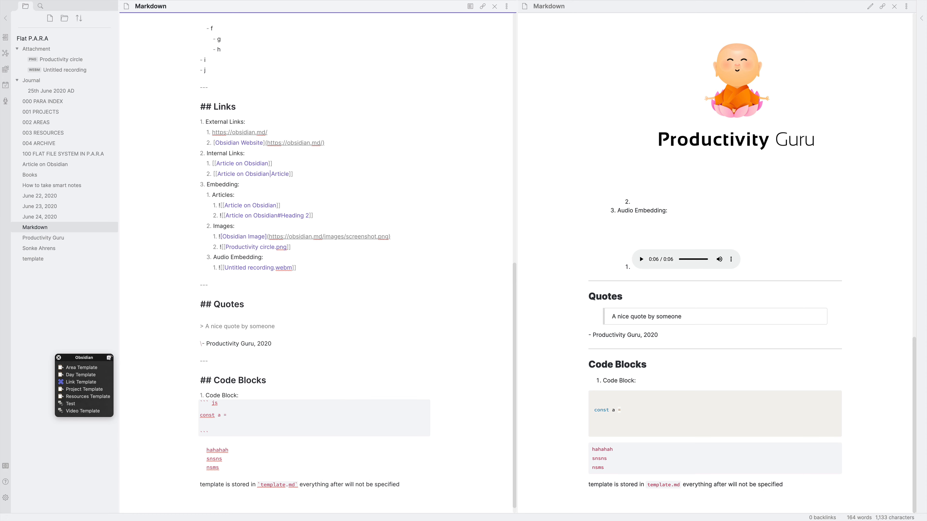
type("---")
key("Return")
key("Return")
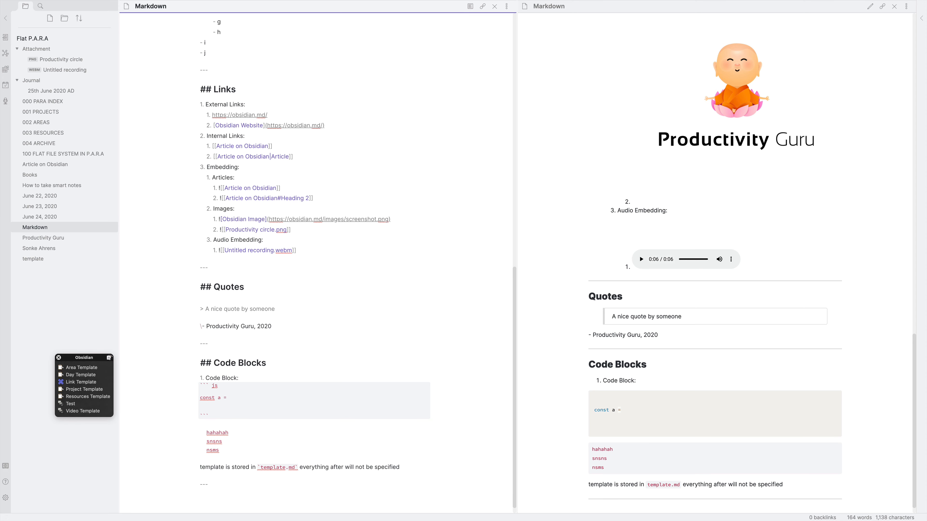
key("Return")
key("Return")
type("## Todos")
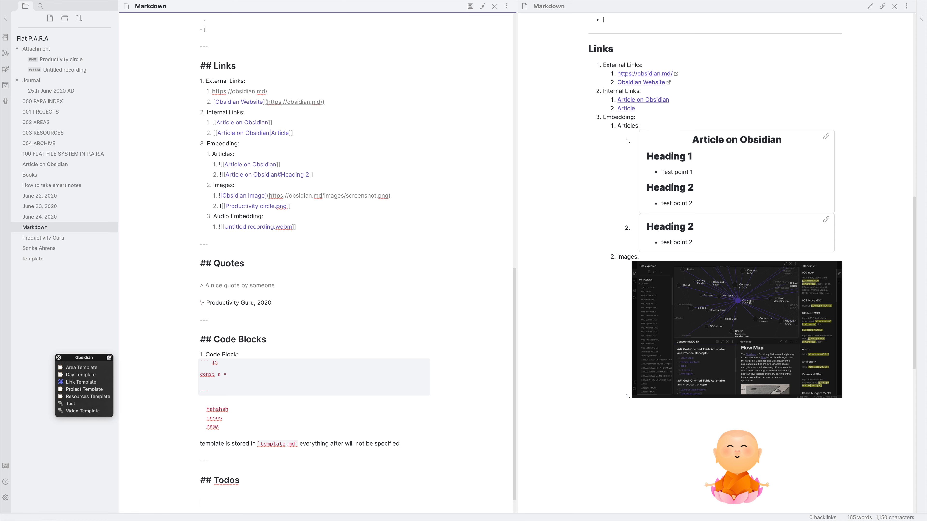
key("Return")
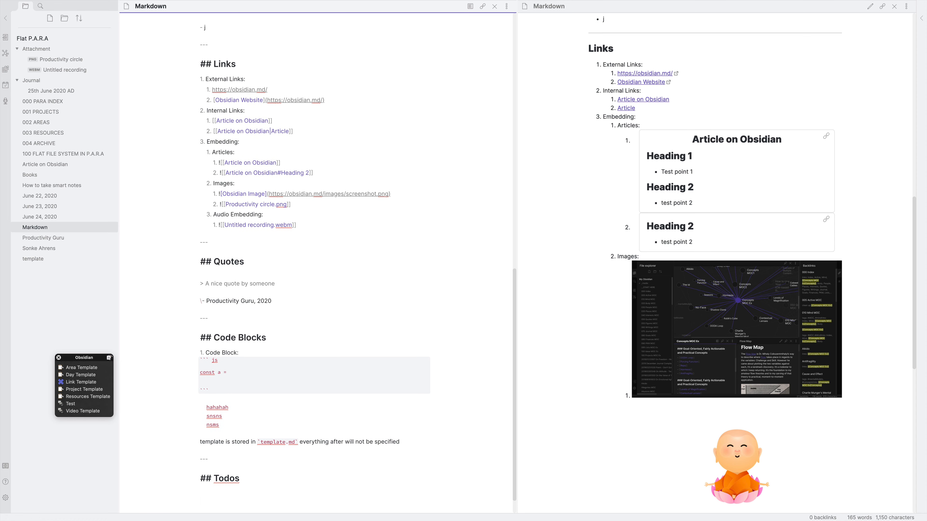
Add the checkbox item "Task 1" under Todos and mark it as done with an x.
type("- [ ] Task 1")
scroll(687, 359, "down", 10)
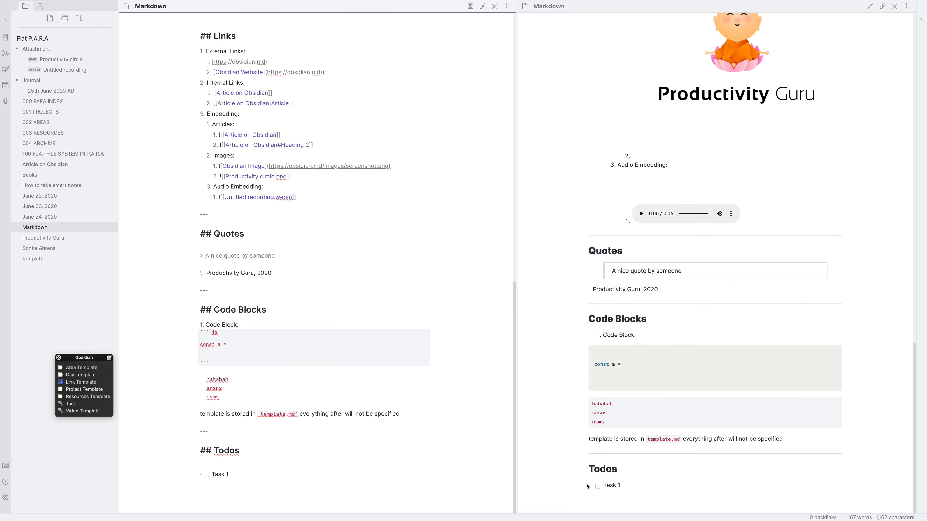
left_click(207, 474)
key("Delete")
type("x")
Toggle the Task 1 checkbox off and on repeatedly in the preview, leaving it checked.
left_click(597, 486)
left_click(597, 486)
left_click(598, 486)
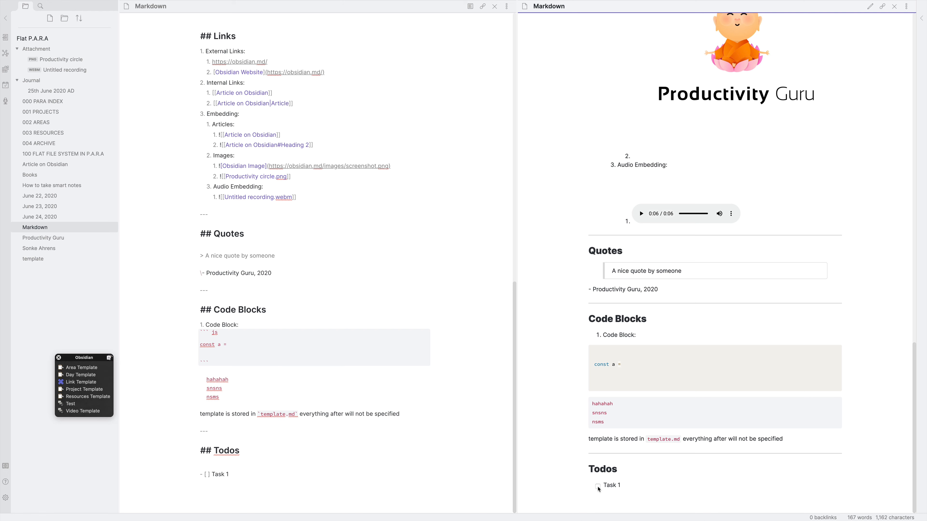
left_click(598, 487)
left_click(598, 487)
left_click(599, 488)
left_click(600, 488)
left_click(599, 487)
Add the unchecked todo items "Task 2", "na", "njaj" and "aj" below Task 1.
left_click(338, 483)
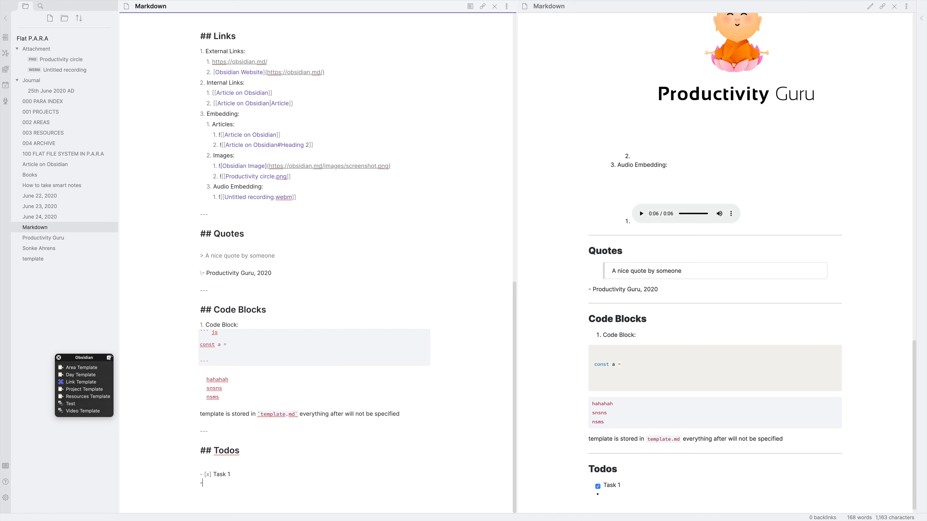
type("[ ] Task 2")
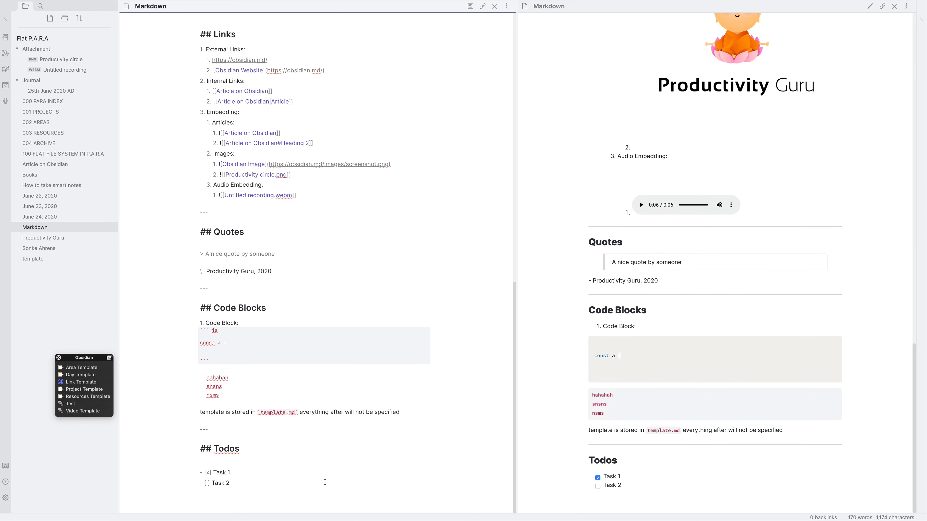
key("Return")
key("BackSpace")
key("BackSpace")
key("Return")
type("na")
key("Return")
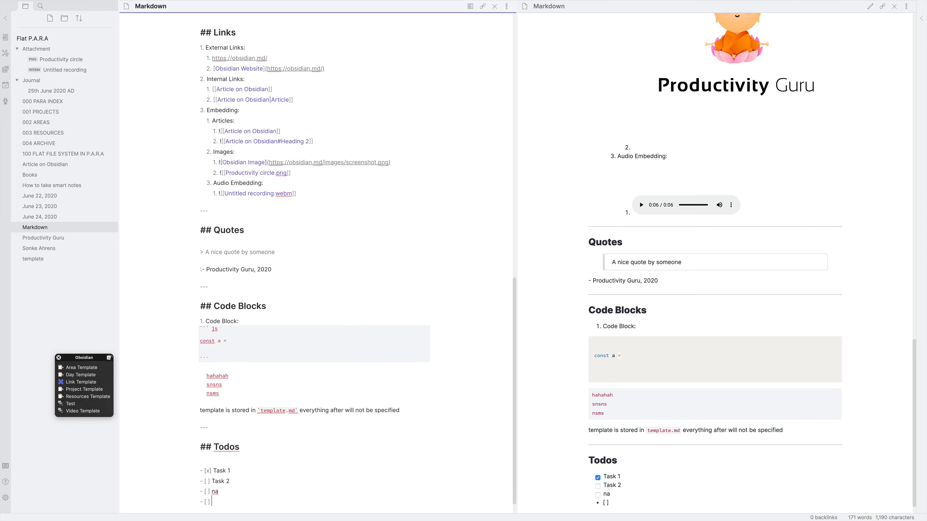
type("njaj")
key("Return")
type("aj")
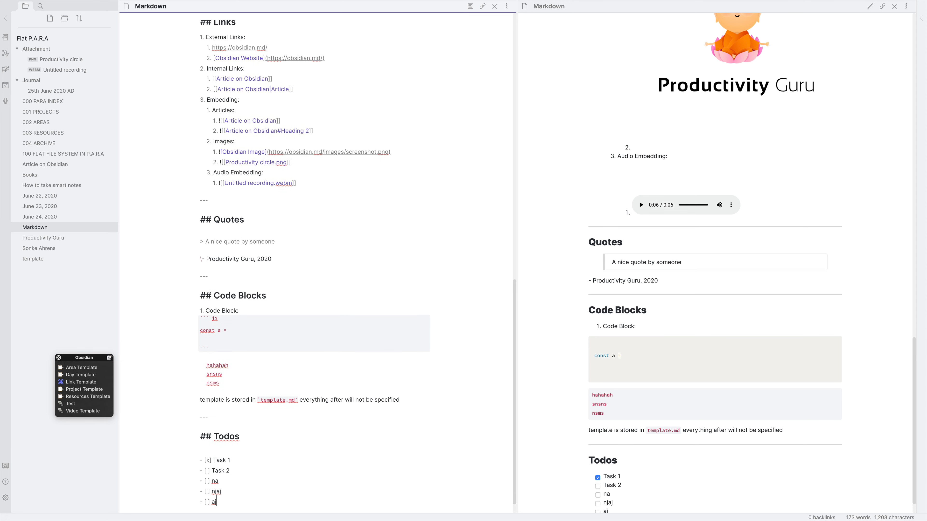
scroll(468, 493, "down", 1)
scroll(649, 468, "down", 10)
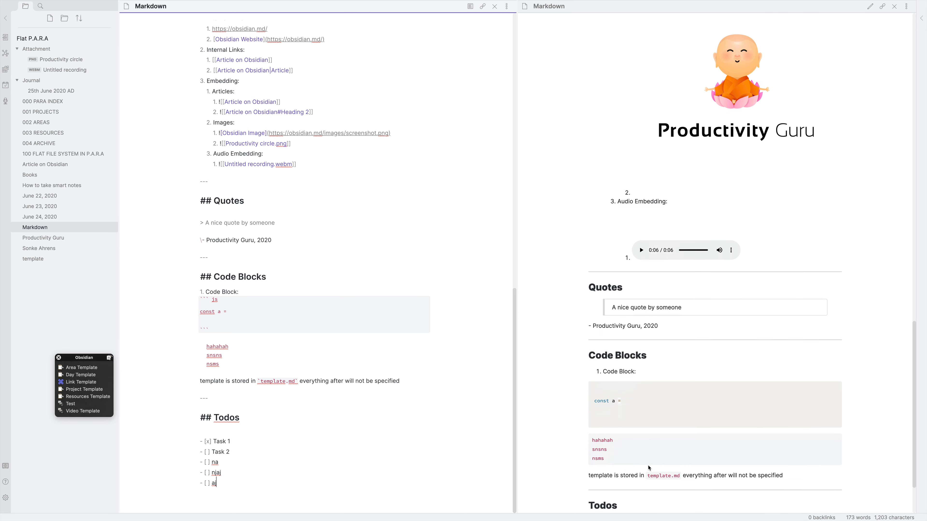
End the todo list with a horizontal rule and add a level-two heading "Tables" below it.
key("Return")
key("Return")
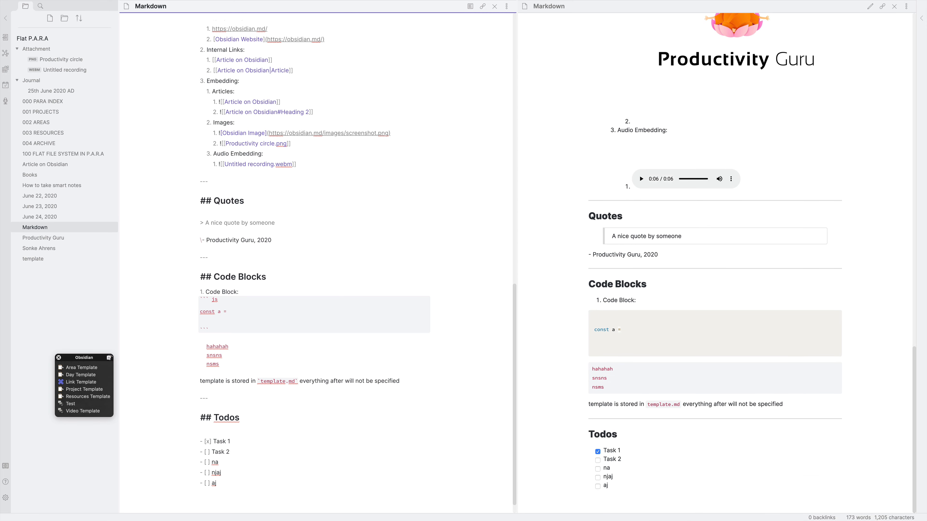
type("---")
key("Return")
key("Return")
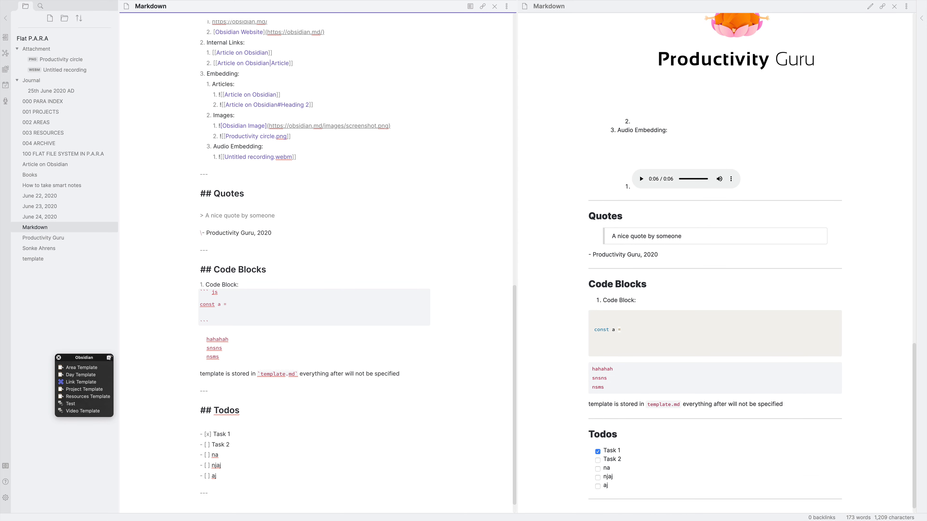
type("#")
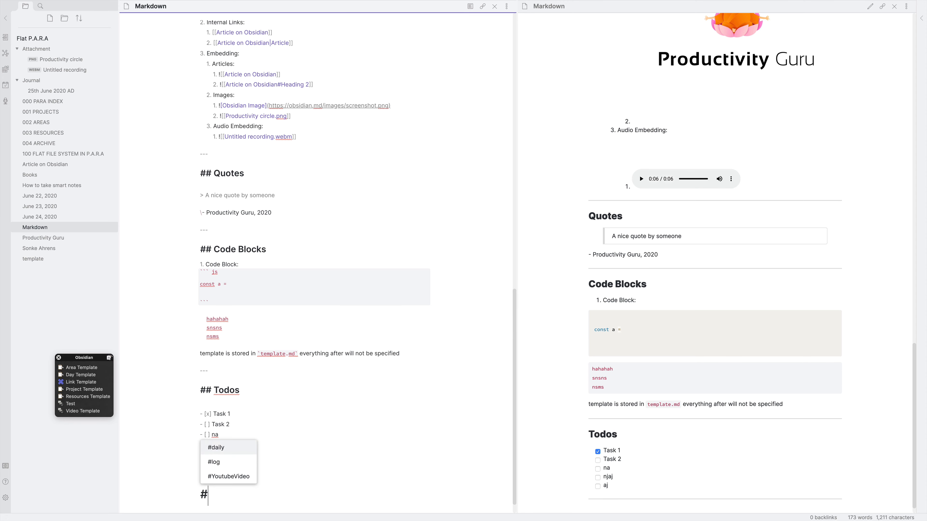
type("# Tables")
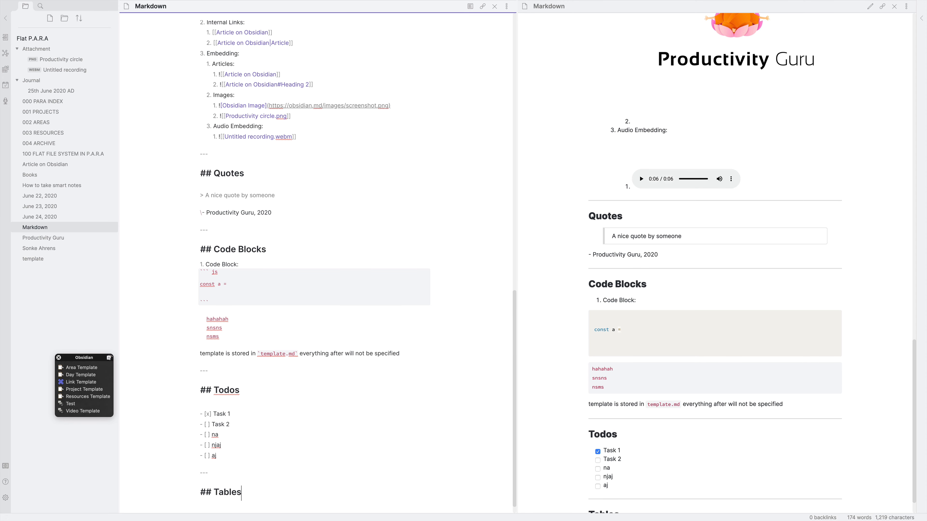
key("Return")
key("Return")
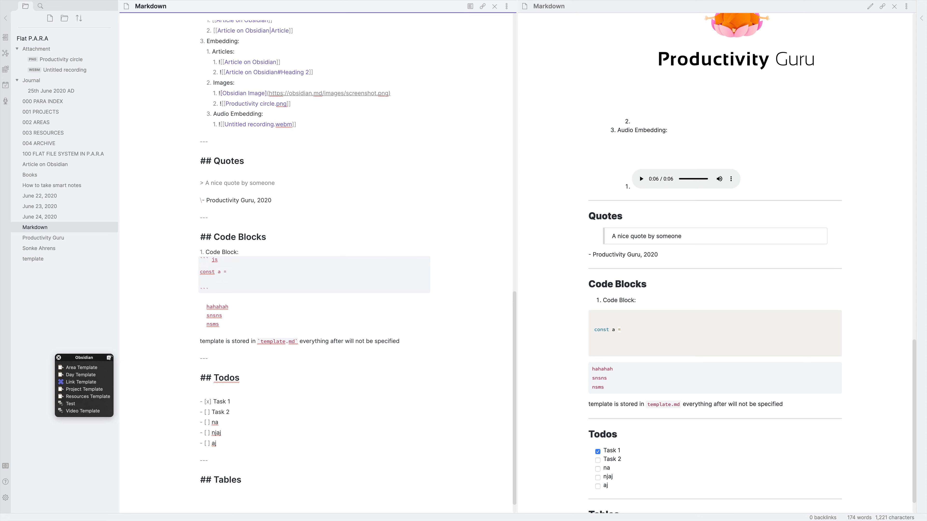
scroll(539, 385, "down", 1)
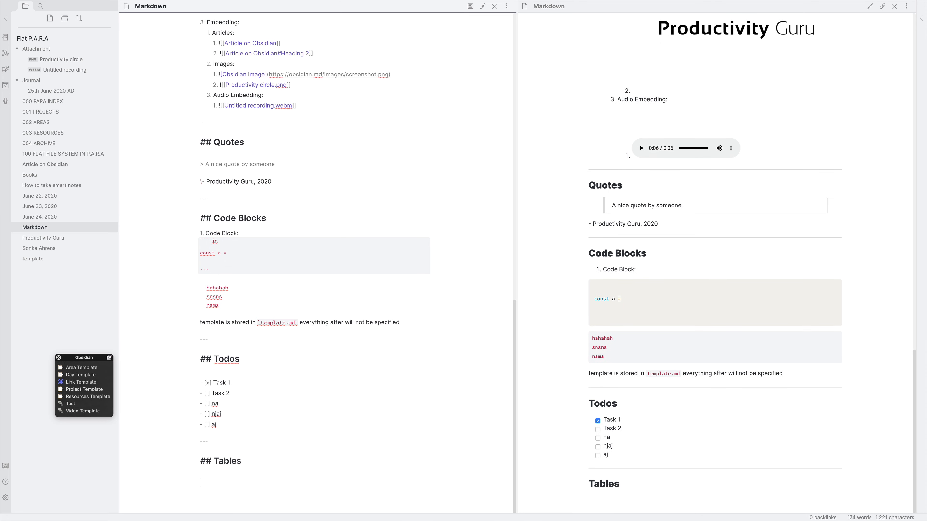
Create a table header with Column 1, Col 2 and Col 3, aligned left, centre and right using |:--|:-:|--:|.
type("| Column 1 | Col 2| Col ")
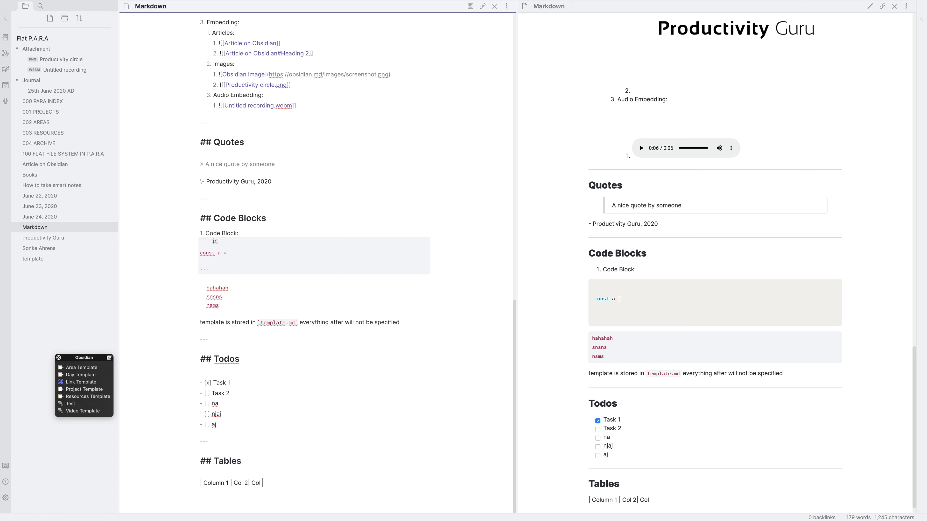
type("3|")
type(":--|:-:|")
type("--")
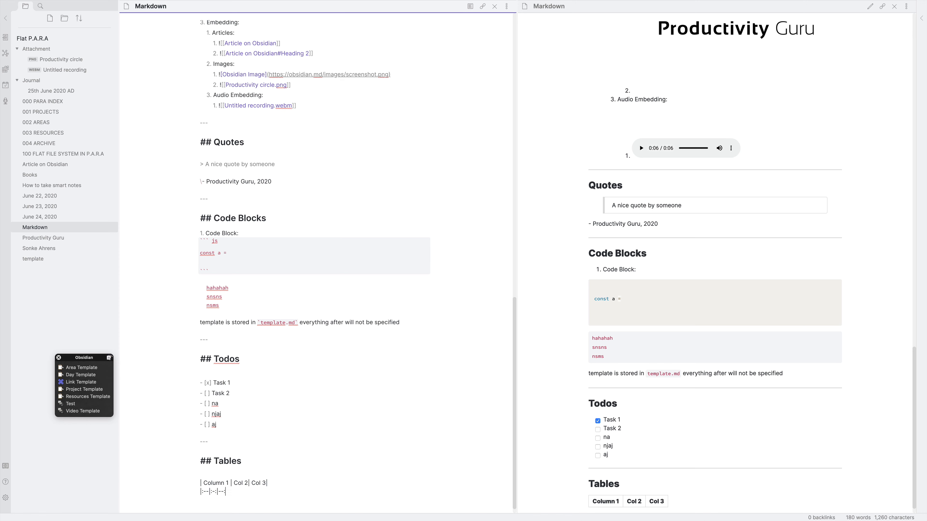
type(":|")
Add a first table row with the cells a, b and c.
key("Return")
type("|a|b|c|")
scroll(623, 482, "down", 1)
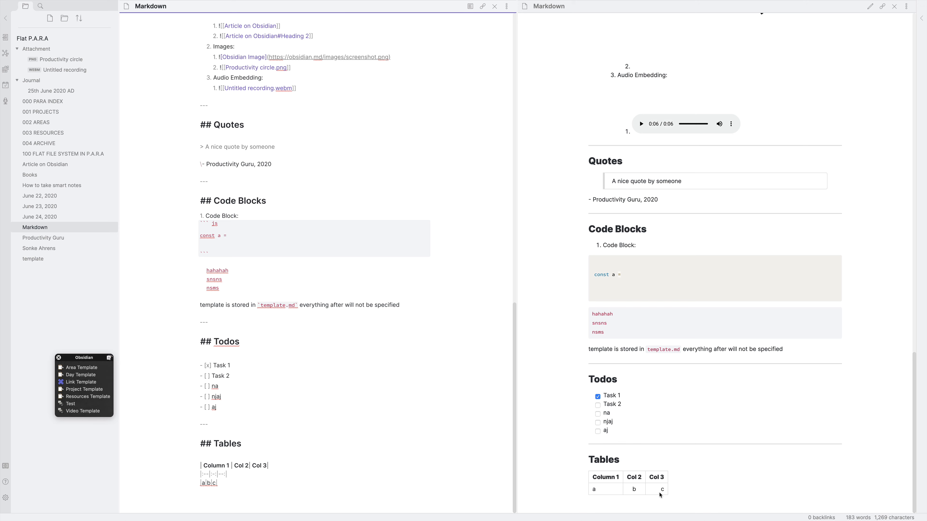
Add a second table row with the cells d, e and F, leaving extra spaces after the F.
key("Return")
type("|d|")
type("e\\")
type(".")
key("BackSpace")
key("BackSpace")
key("BackSpace")
key("BackSpace")
type("F")
scroll(254, 495, "down", 1)
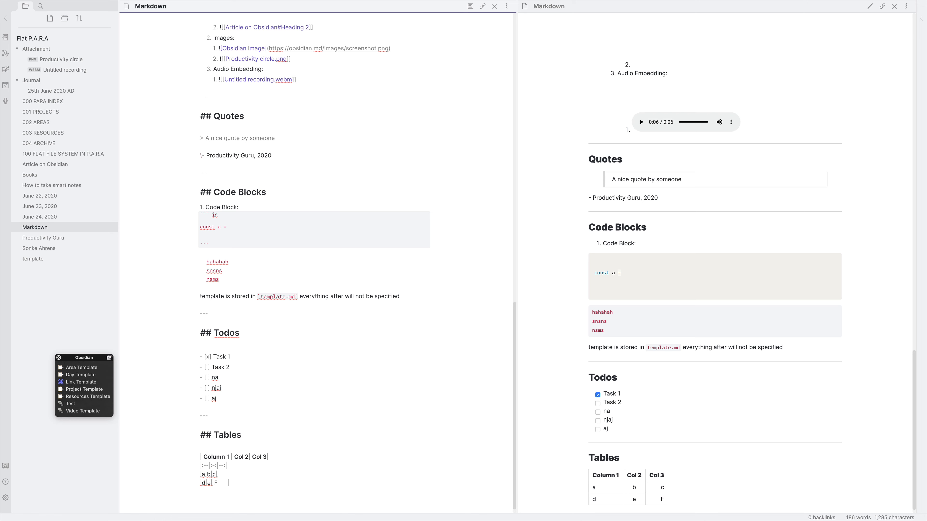
Start a third table row with an internal link to the note "100 FLAT FILE SYSTEM IN P.A.R.A".
type("|[[")
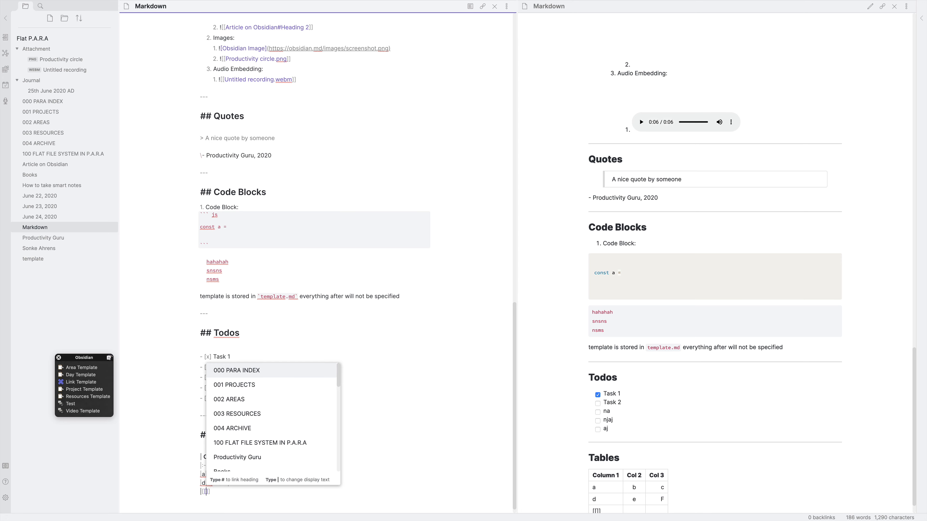
key("Down")
key("Down")
key("Down")
key("Down")
key("Down")
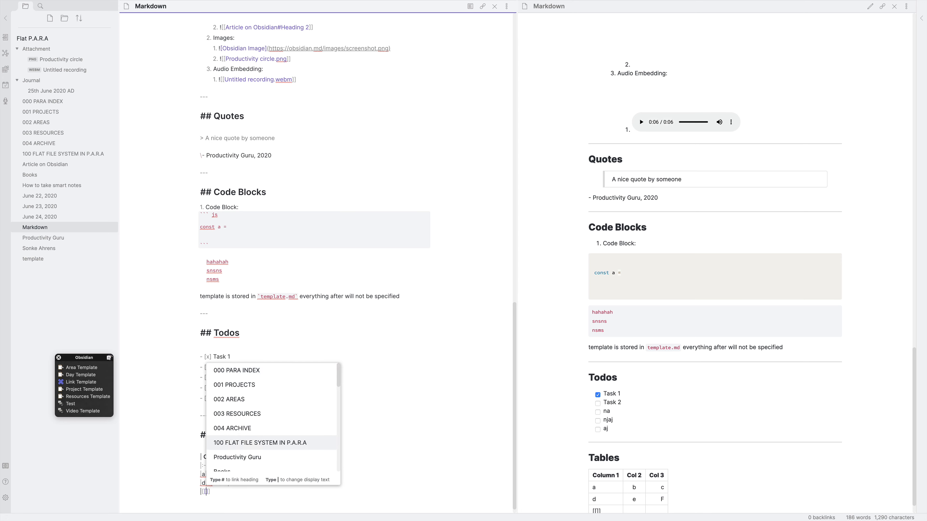
key("Return")
scroll(298, 496, "down", 1)
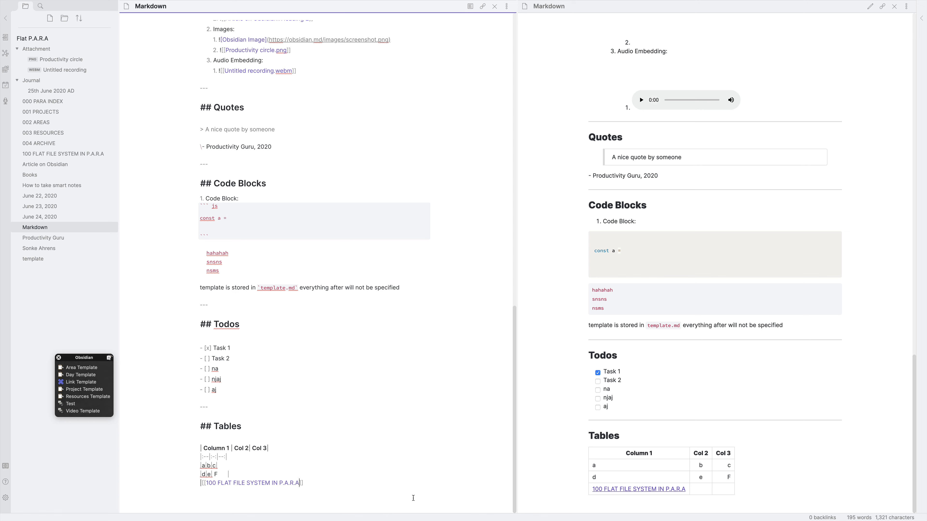
Give the internal link in the third table row the alias P.A.R.A, escaping the pipe with a backslash.
type("|")
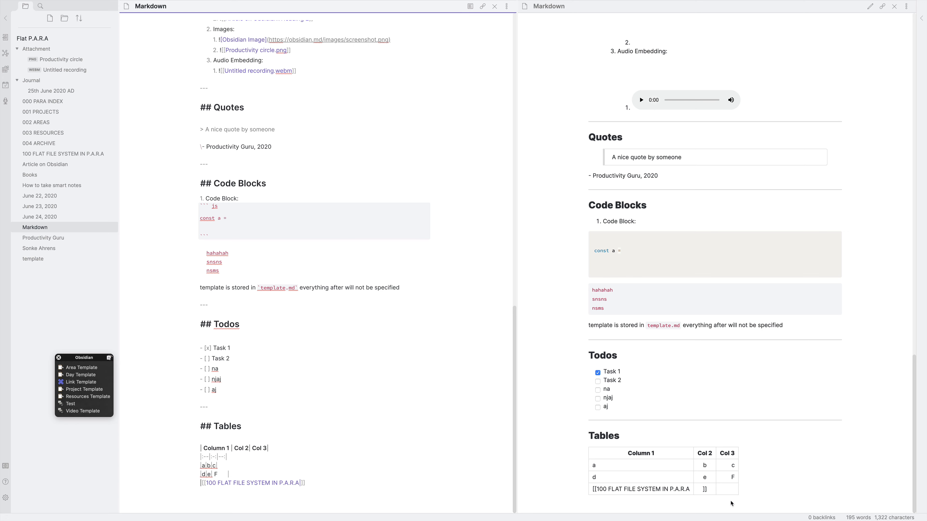
left_click(311, 499)
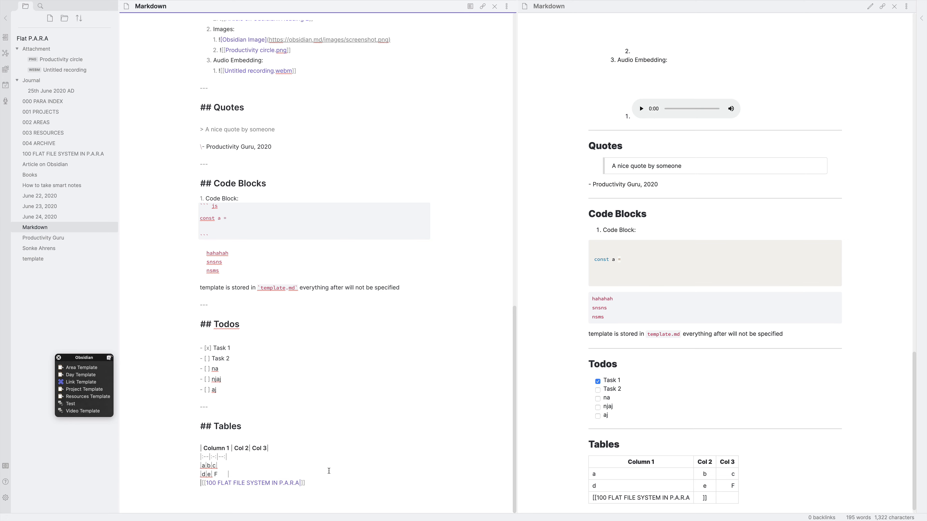
type("\\")
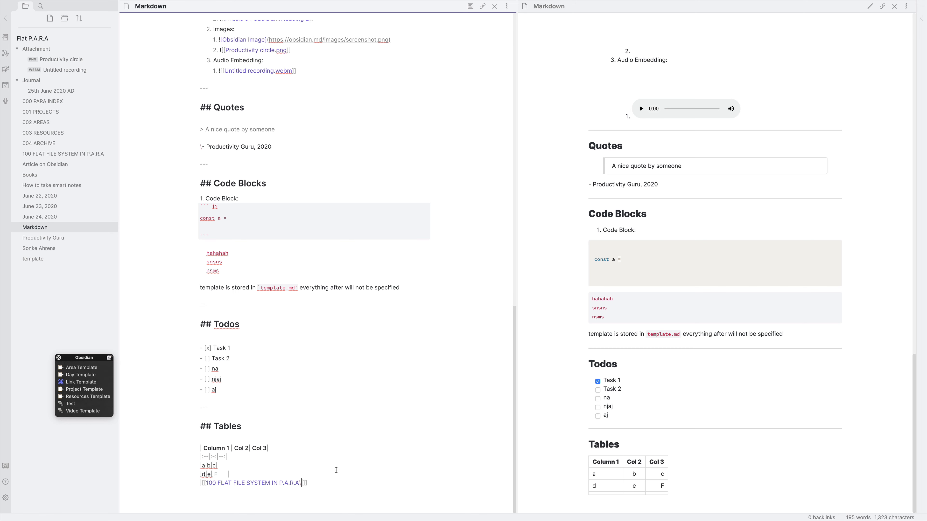
key("Right")
type("P.A.R.A")
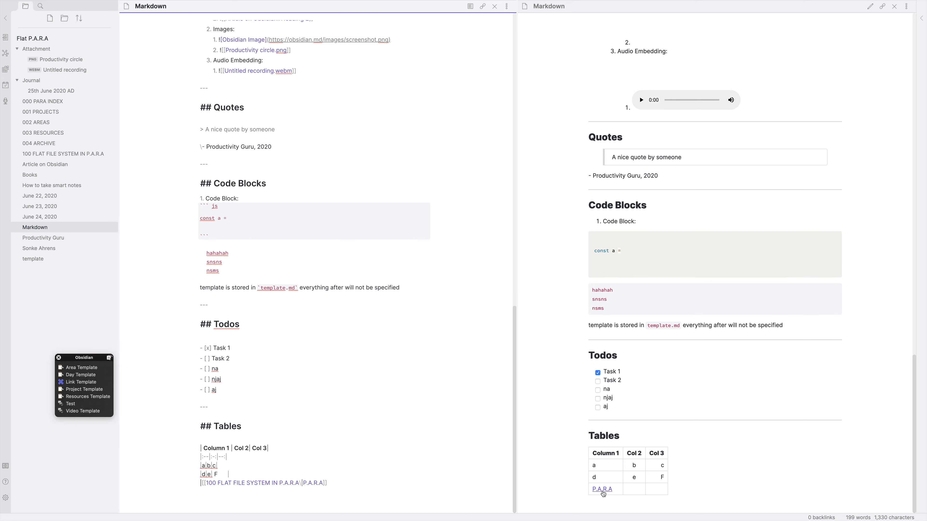
Follow the P.A.R.A table link in the preview, return to the Markdown note and check the rendered table.
left_click(602, 489)
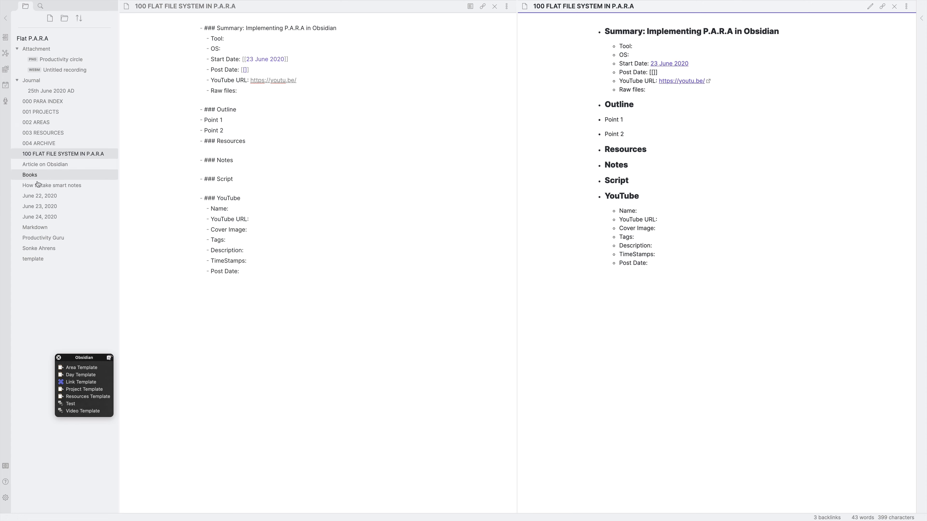
left_click(39, 228)
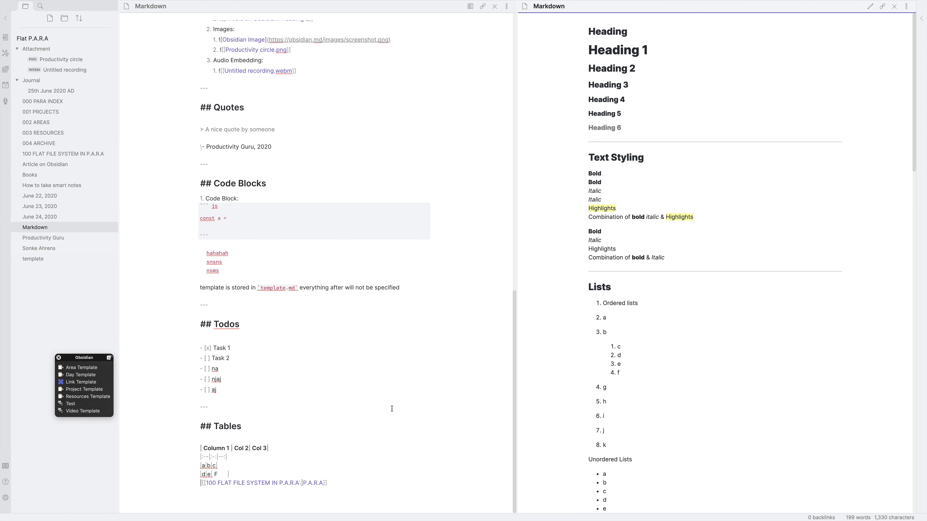
scroll(723, 460, "down", 15)
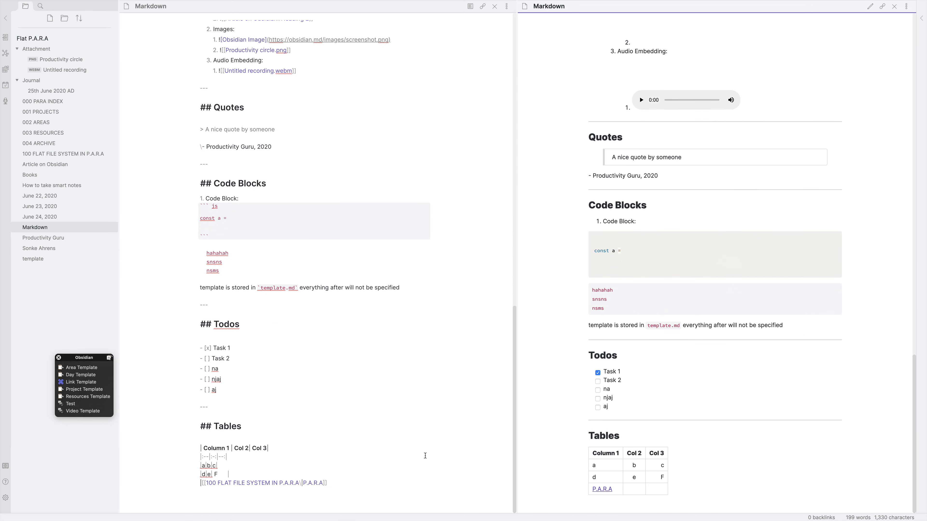
Add a ~~Strikethrough~~ line above the Highlights sample in Text Styling and append ~~Strike~~ to the first combination line.
left_click(342, 483)
scroll(364, 462, "up", 15)
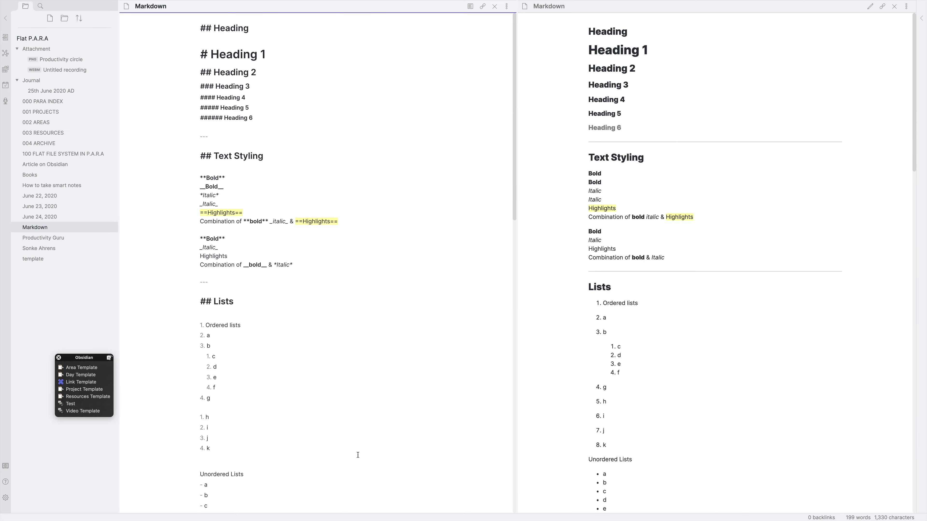
left_click(303, 266)
left_click(255, 205)
key("Return")
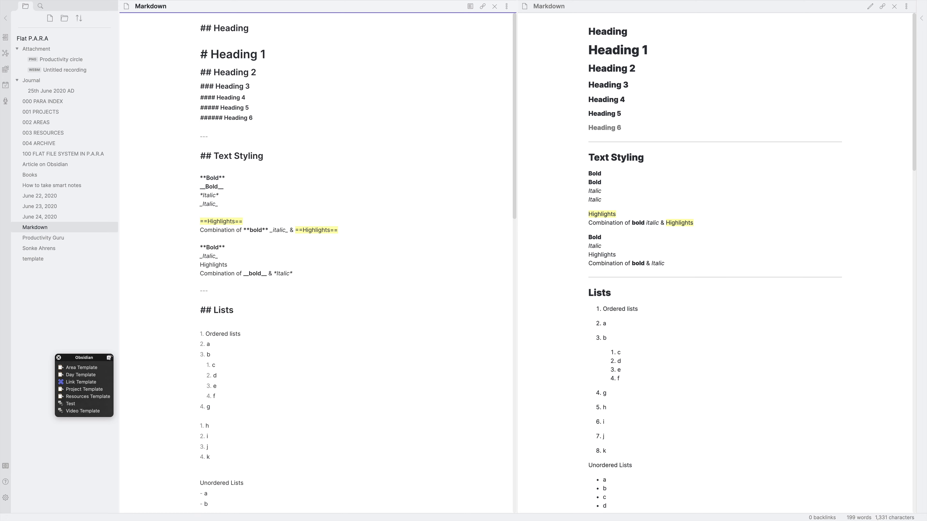
type("Striket")
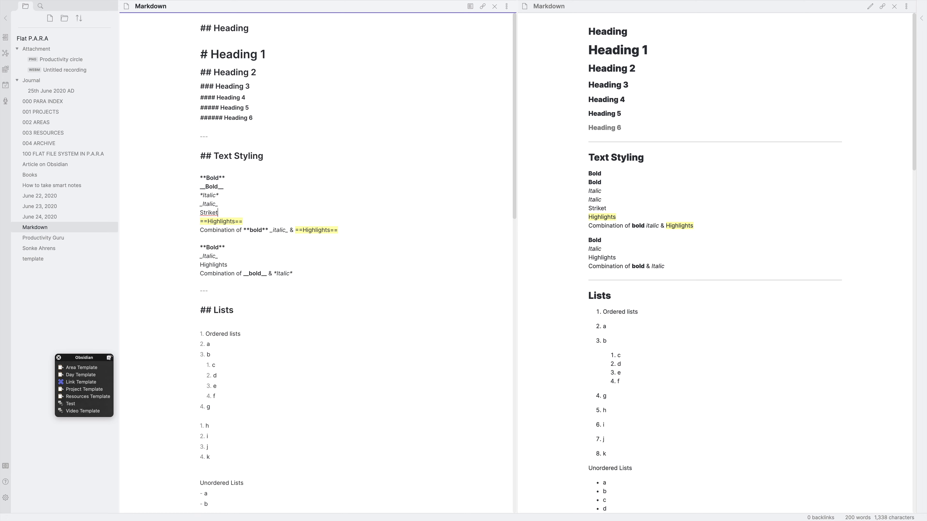
type("hrough")
type("~~")
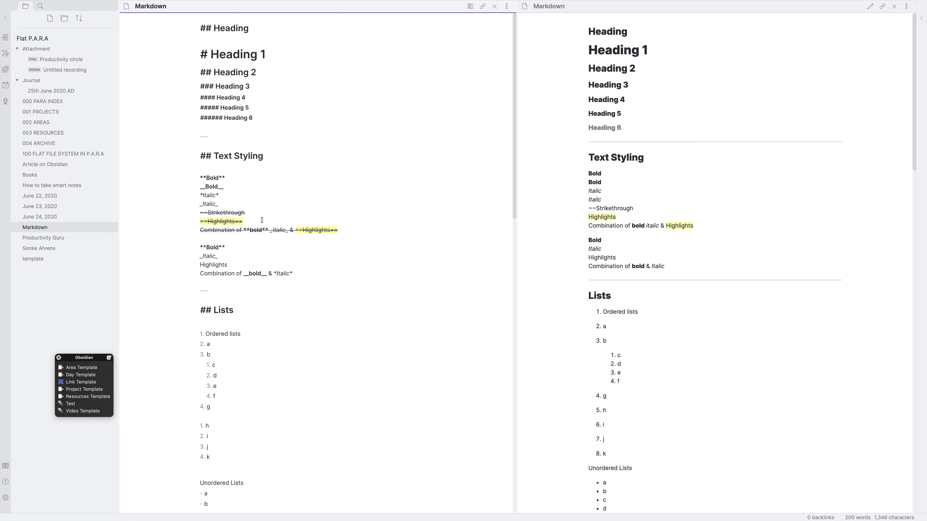
type("~~")
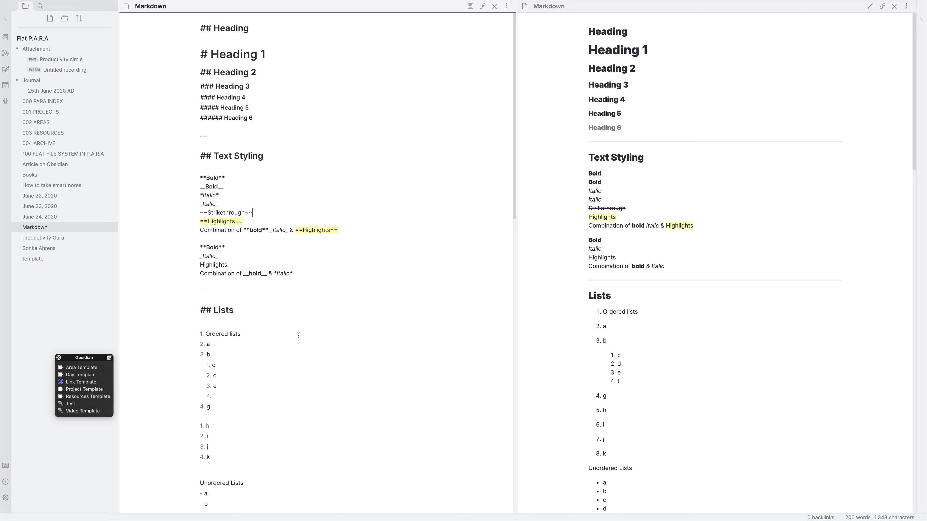
left_click(349, 230)
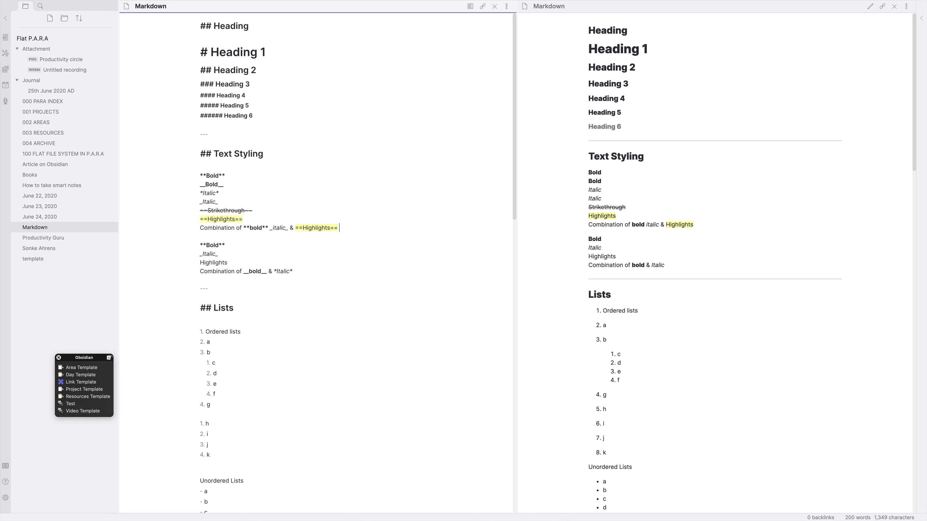
type("~~Strike~~")
Add a horizontal rule below the table and a level-2 heading "Footnotes".
scroll(444, 313, "down", 20)
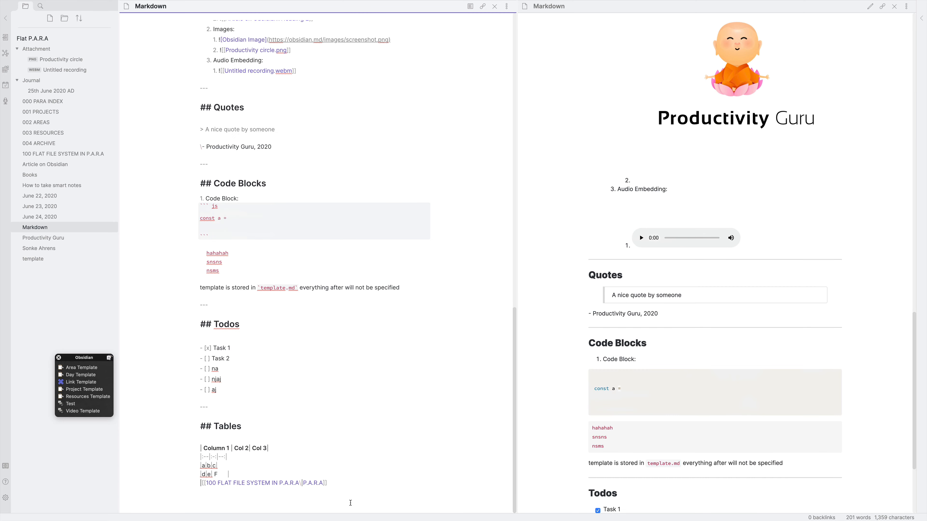
key("Return")
type("---")
key("Return")
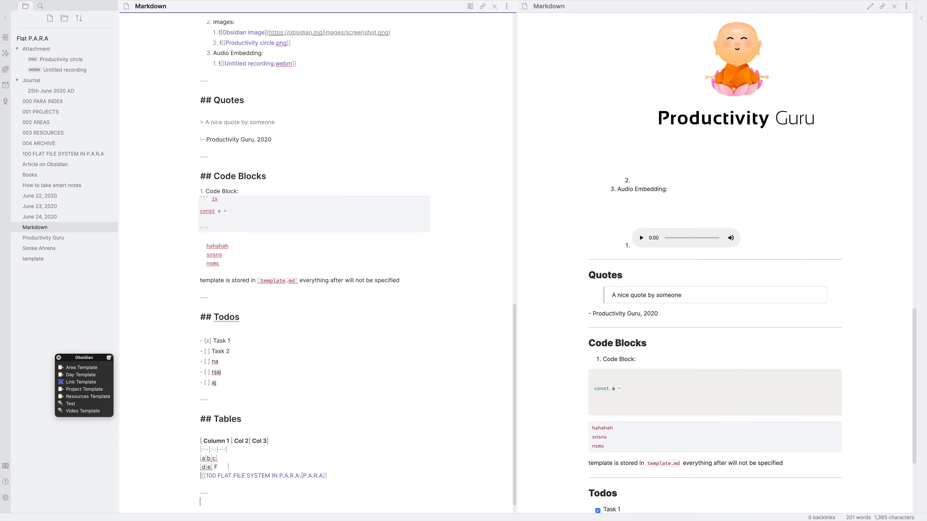
scroll(353, 474, "down", 1)
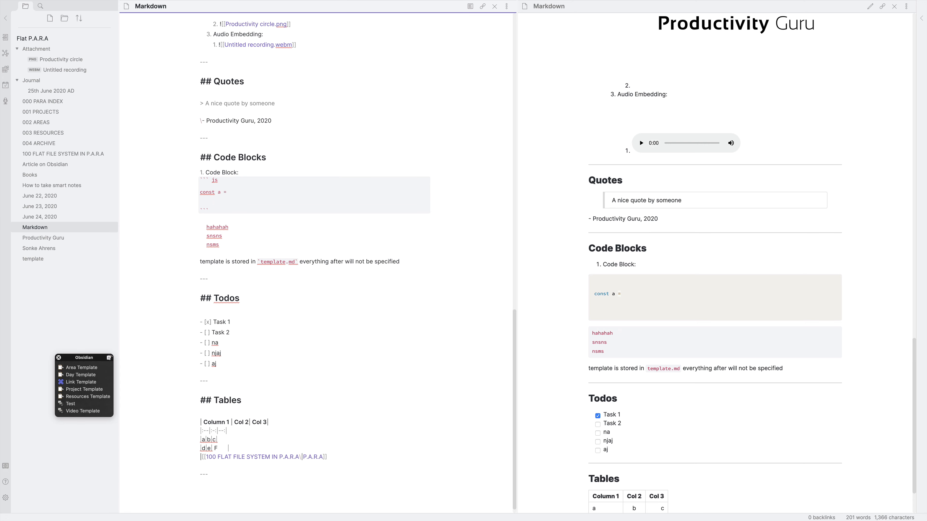
type("## Footnotes")
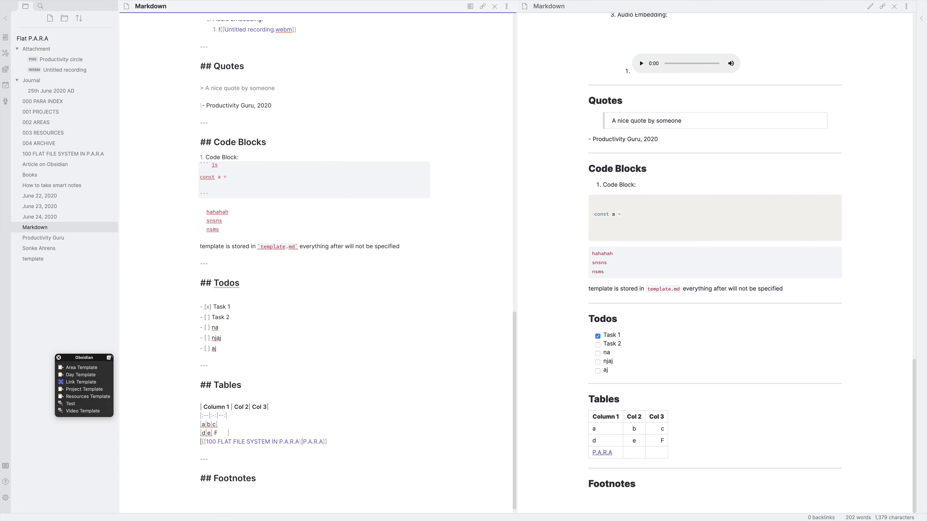
Write "This is a sentence [^a]" under Footnotes and define [^a] as "This is a footnote".
key("Return")
type("This is a sentence [^a")
key("Return")
type("[")
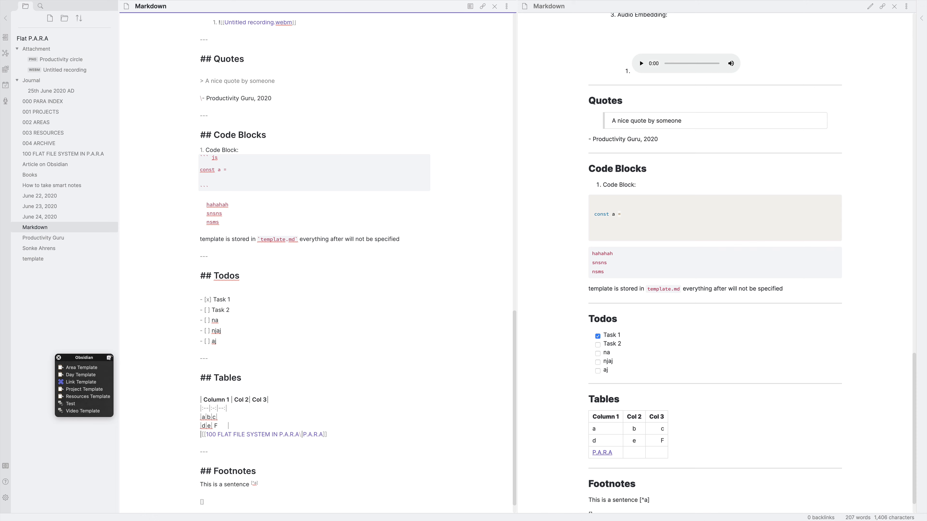
type("^a]: ")
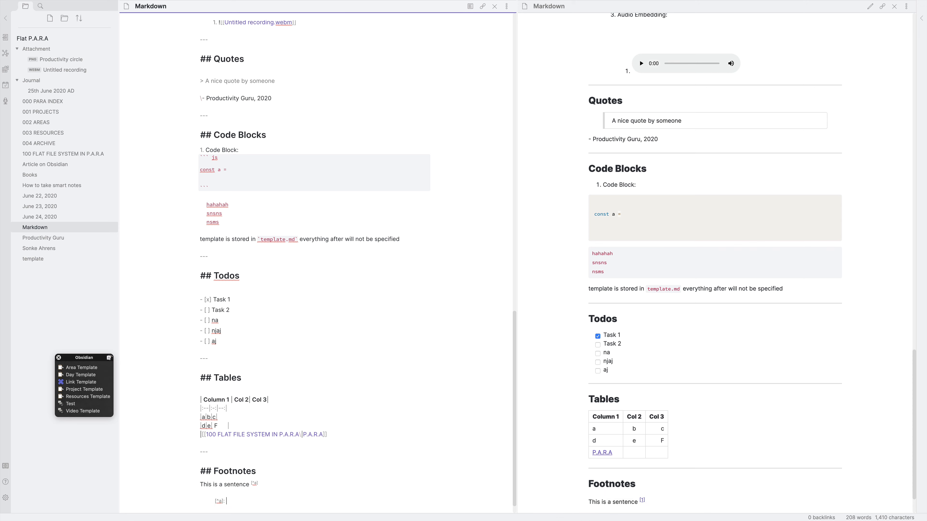
type("This is a footnote")
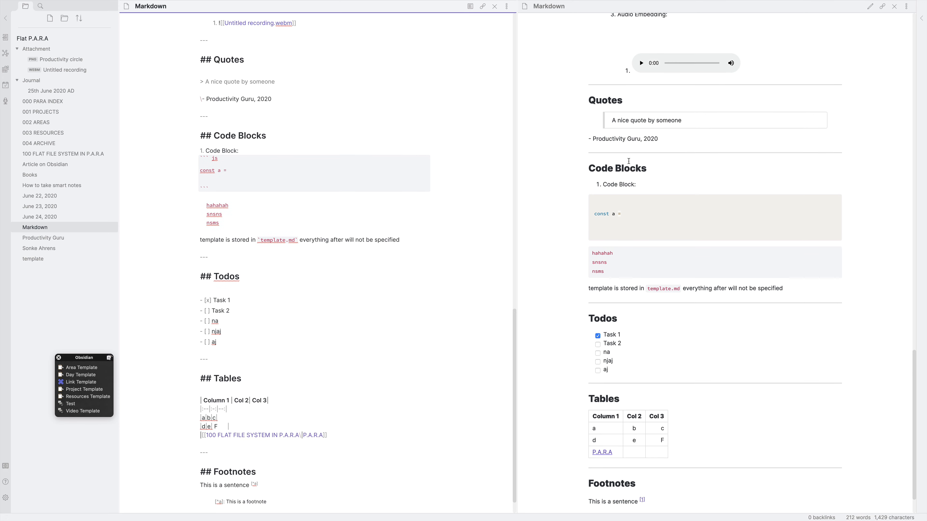
key("Return")
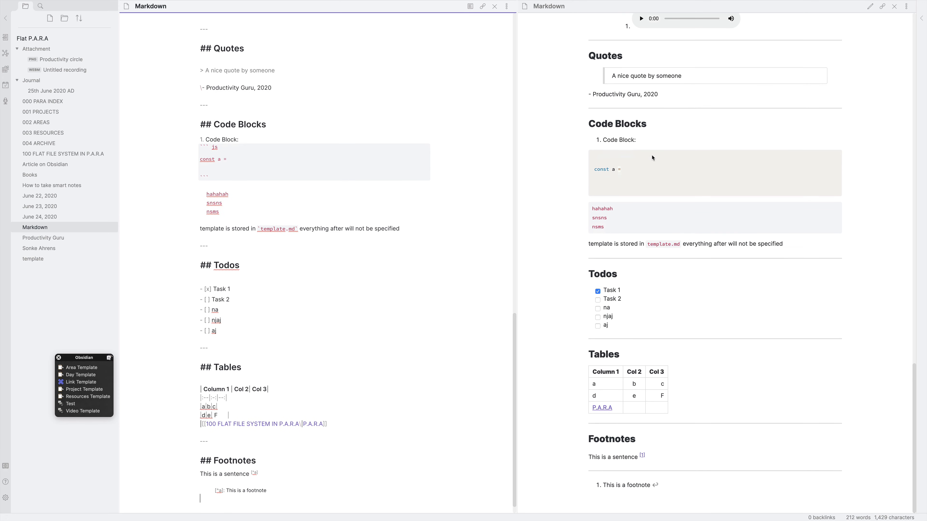
Test the footnote reference and its return link in the preview.
left_click(643, 457)
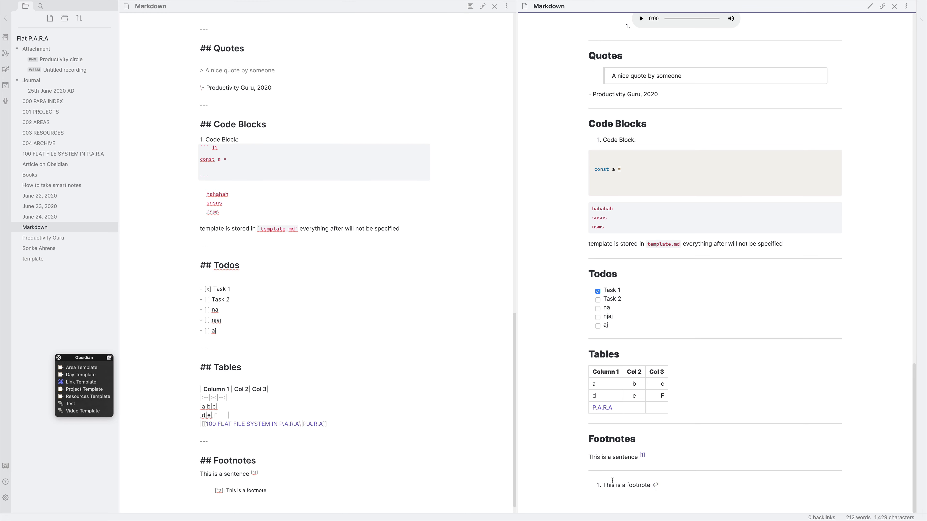
left_click(656, 487)
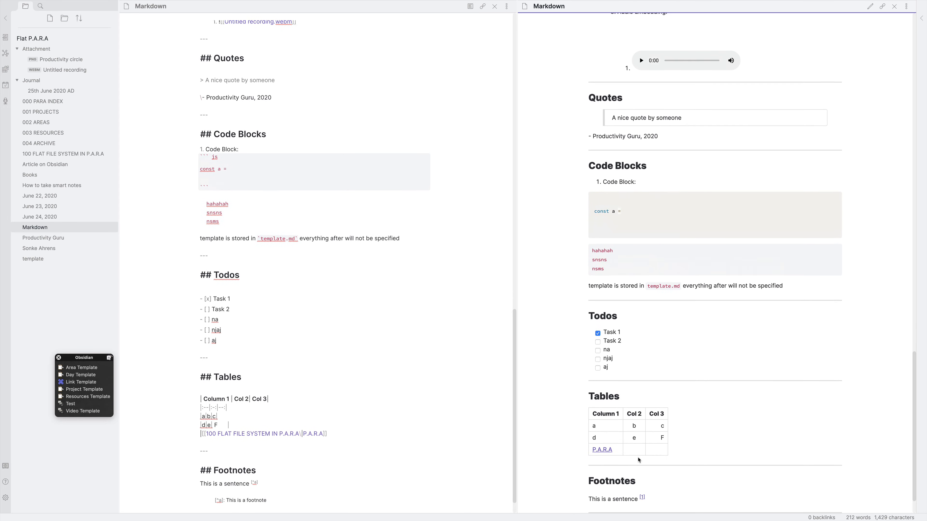
scroll(638, 460, "down", 2)
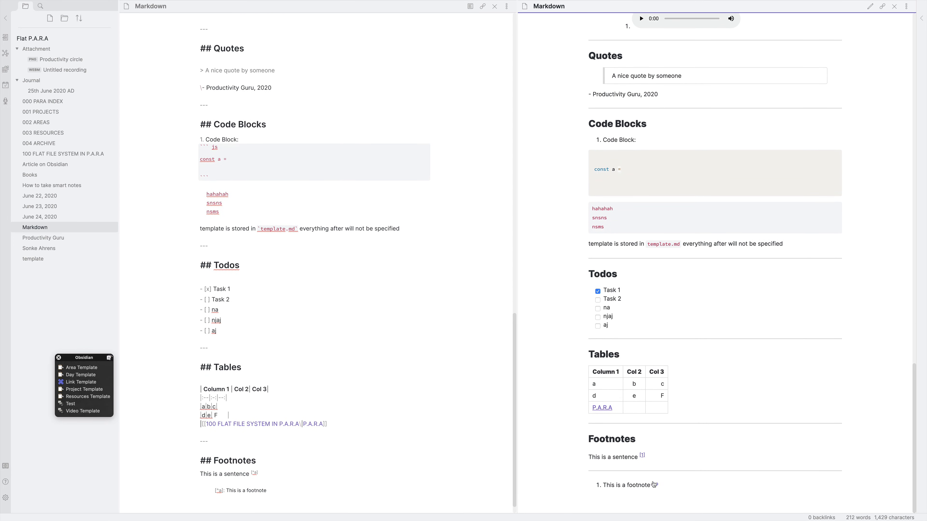
scroll(341, 497, "down", 1)
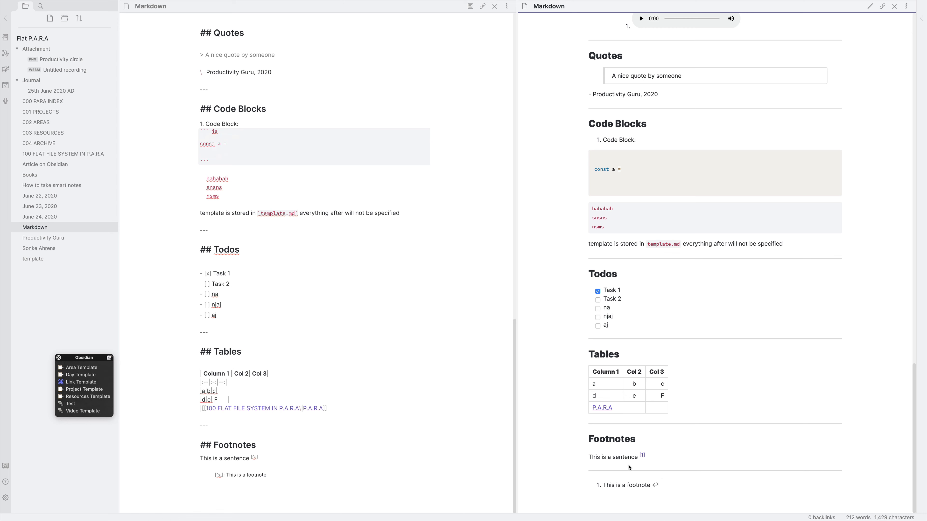
Add the line "This is also a sentence [^b]" between the first sentence and the footnote definition.
left_click(324, 453)
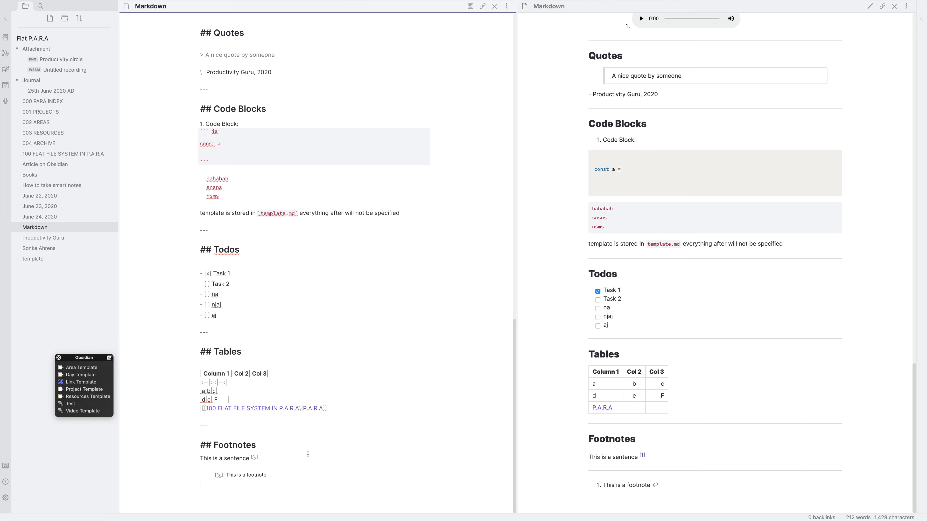
key("Return")
key("Return")
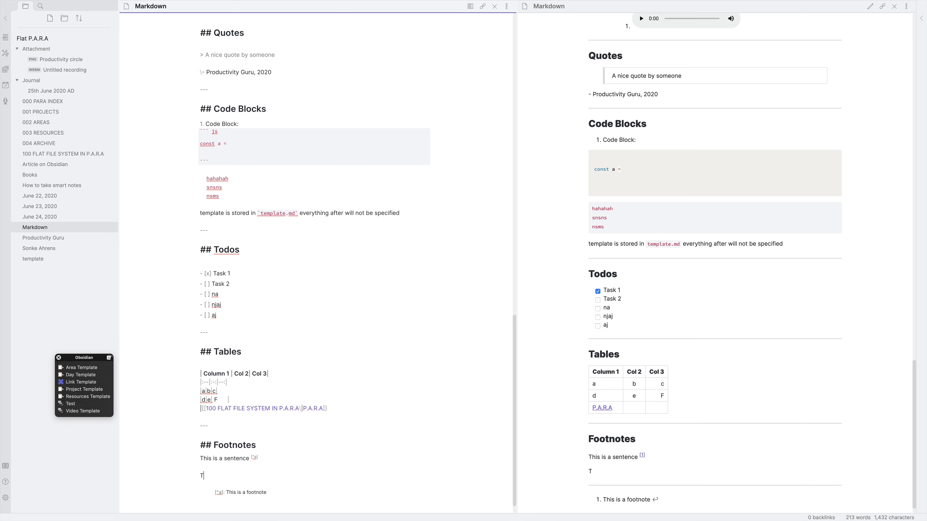
type("This is also a sentence [^b]  ")
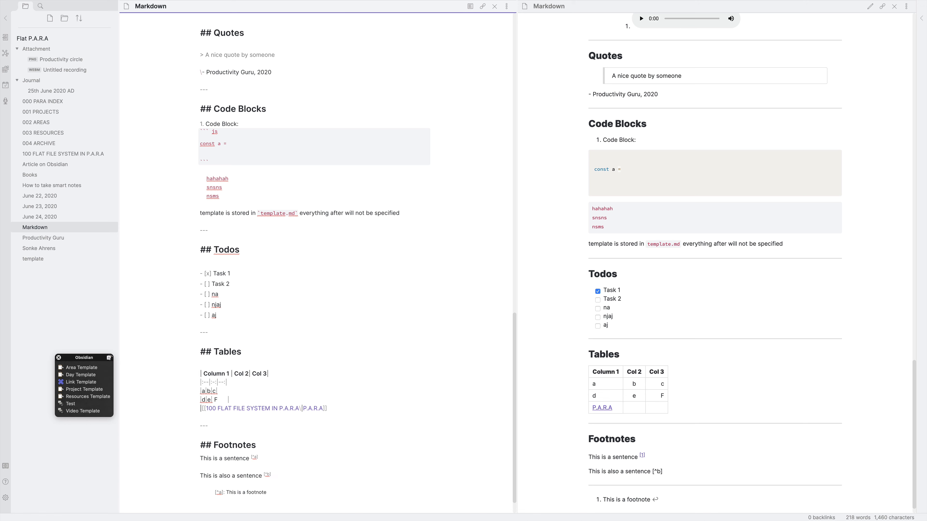
Define footnote [^b] as "This is a paragraph", continued on indented lines with "this is also a part of the" and "FOOTNOTE".
type("[")
type("^a]: This is a footnote [^")
type("b]")
type(":")
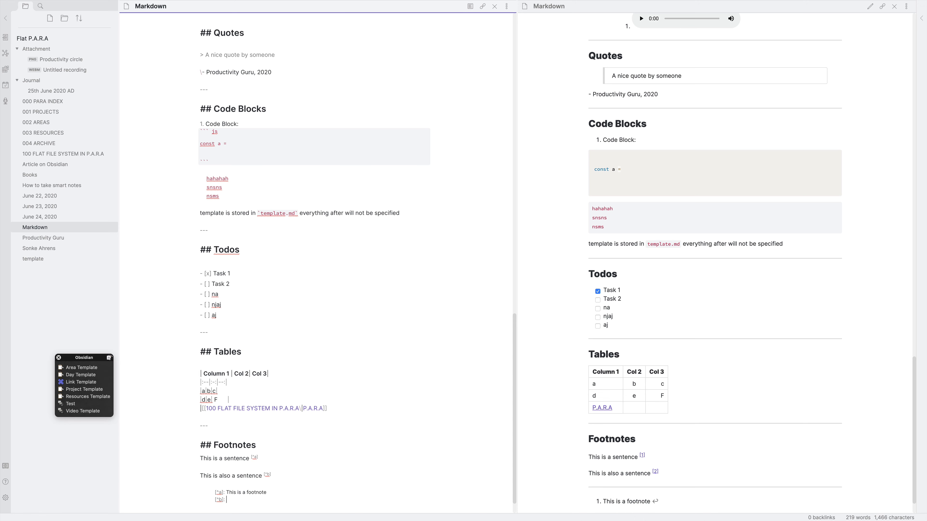
type(" This is a paragraph")
key("Return")
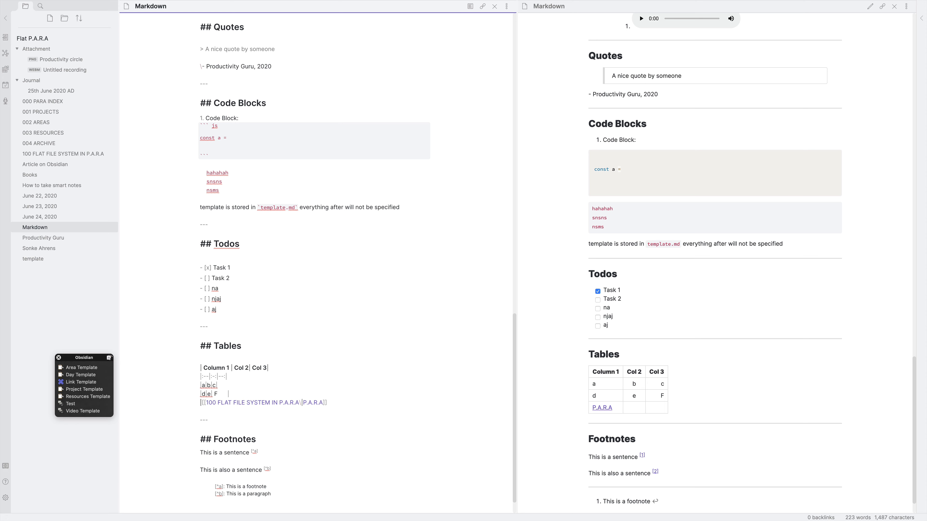
type("this is also a part of the")
key("Return")
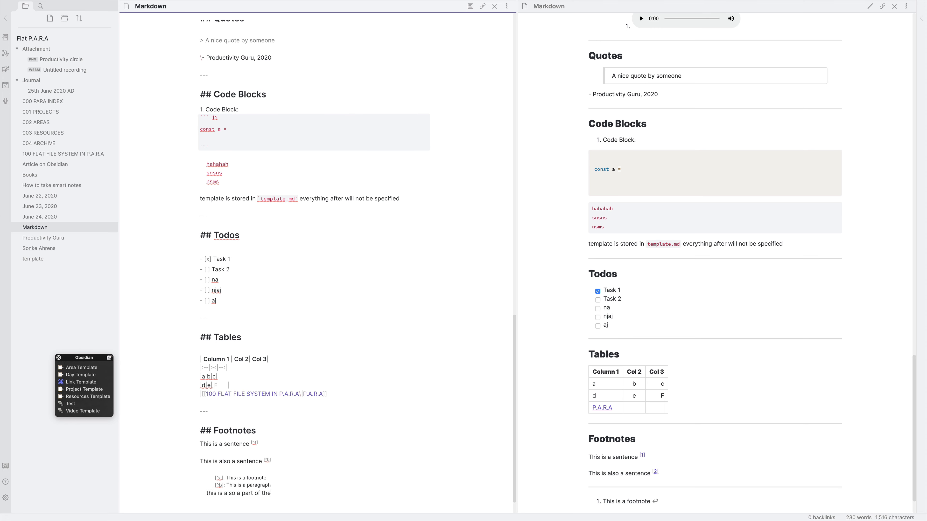
type("FOOTNOTE")
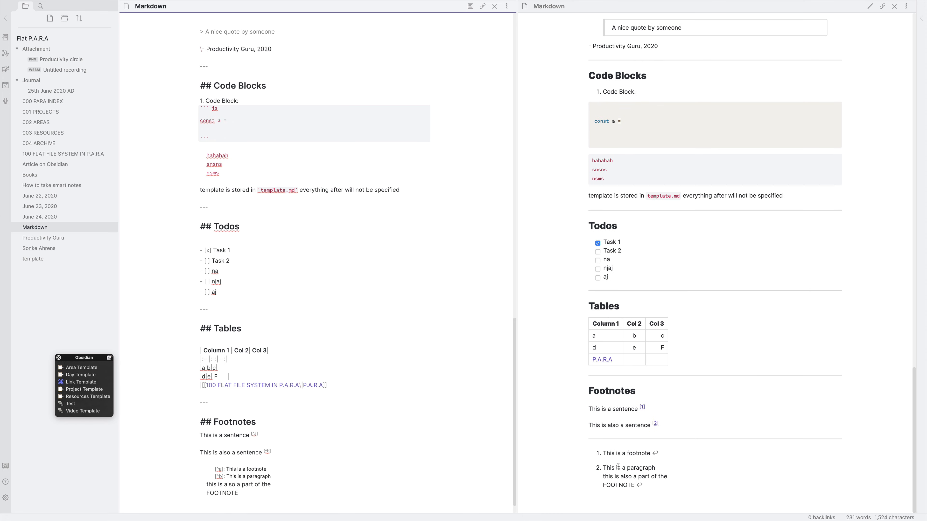
Add a horizontal rule below the footnote definitions and a level-two heading "MATHS" under it.
scroll(296, 497, "down", 1)
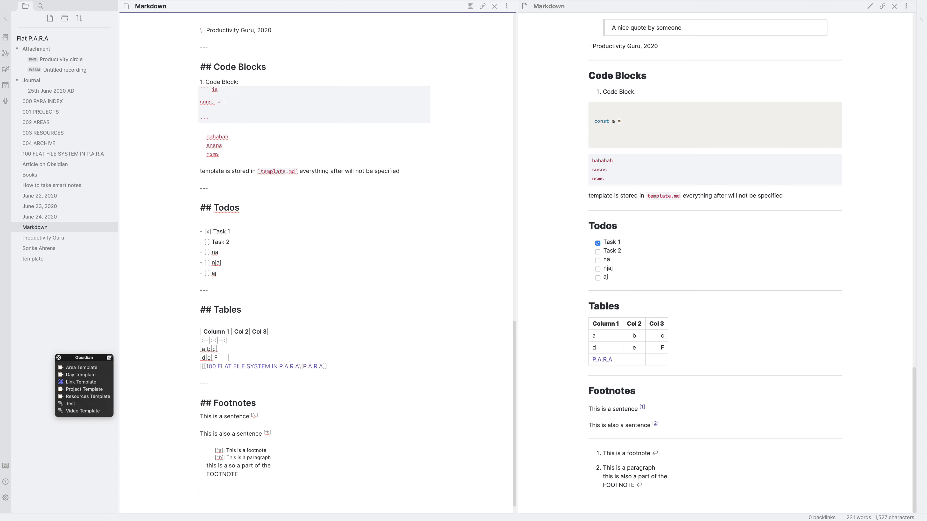
type("---")
key("Return")
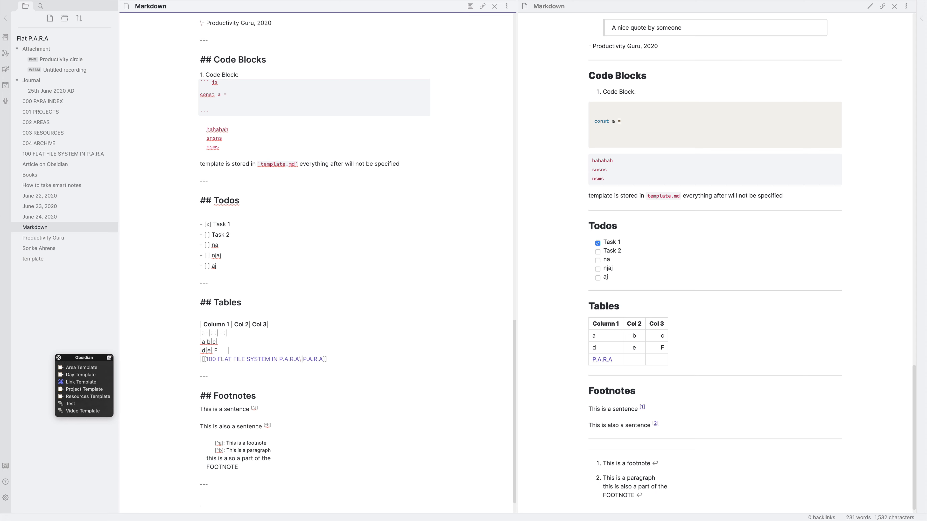
type("## M")
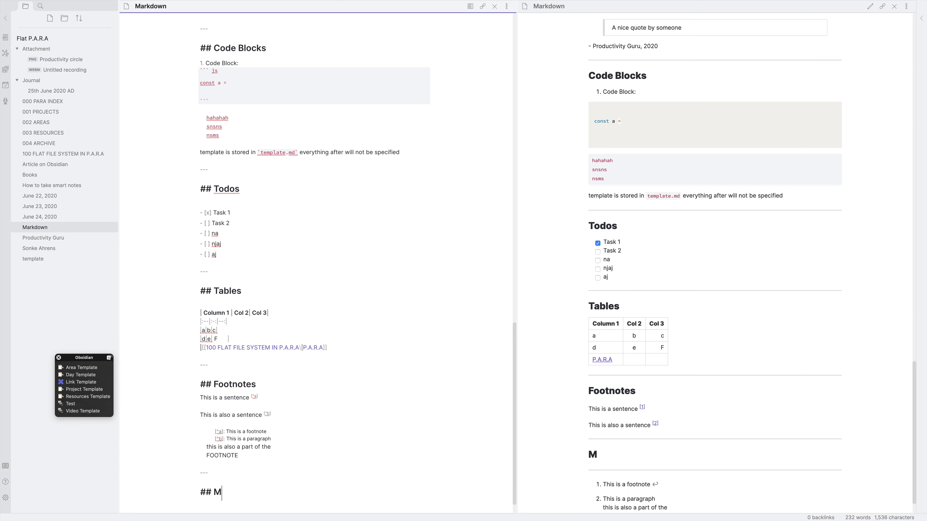
type("ATHS")
key("Return")
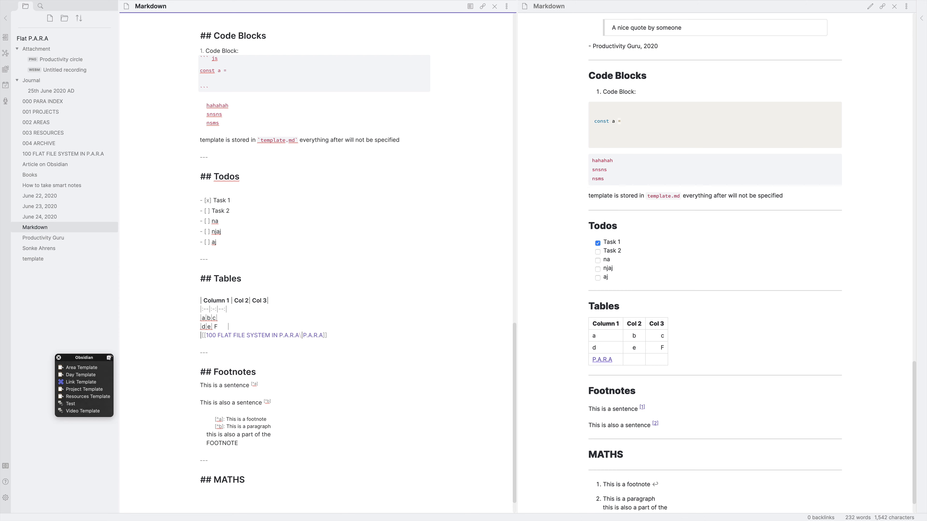
Write the inline math expression $\mathbb{Productivity}$ under the MATHS heading.
type("$")
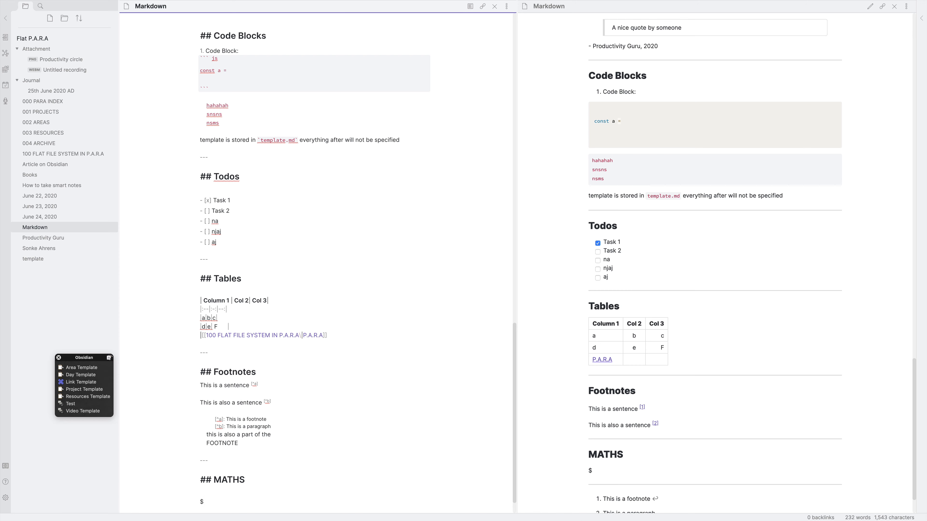
type("$")
type("\\mathbb")
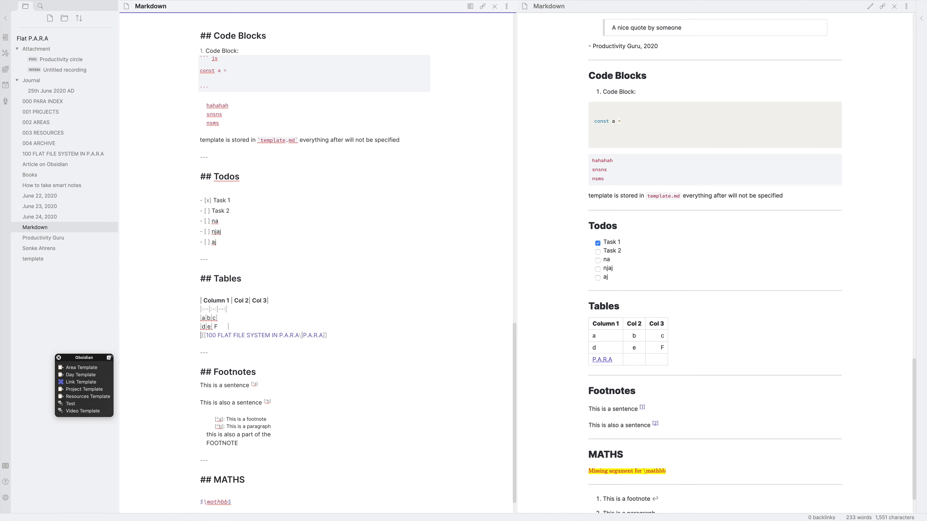
type("{}")
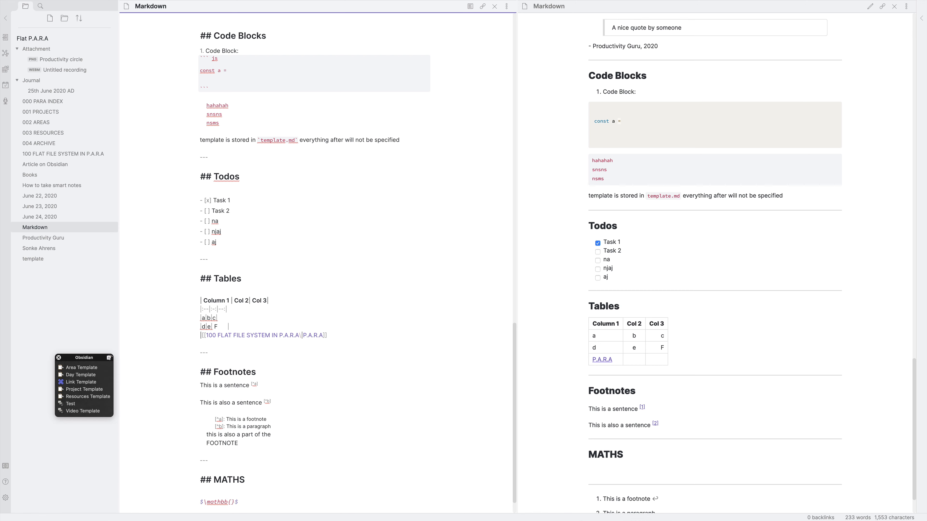
type("Productivity")
Duplicate the $\mathbb{Productivity}$ expression on the same line and change the copy's text to "Guru".
left_click_drag(433, 495, 197, 494)
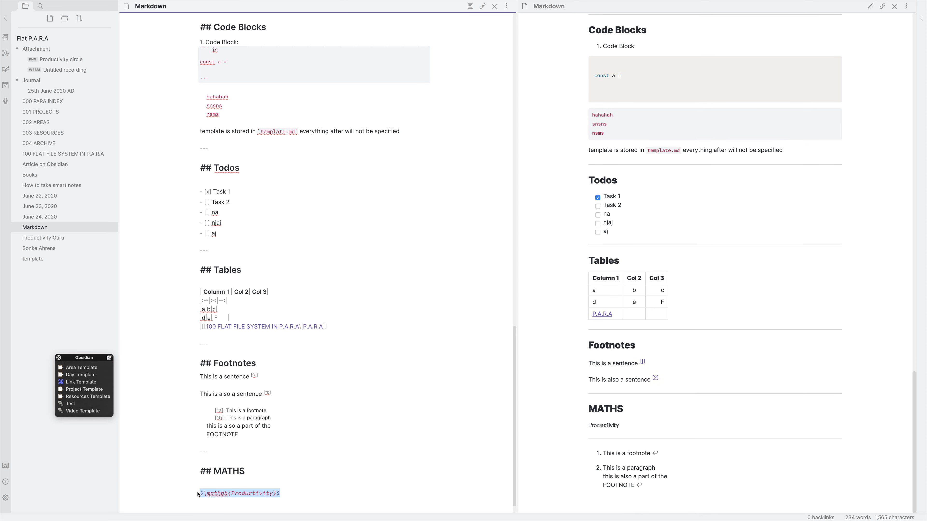
key("super+c")
key("Right")
key("super+v")
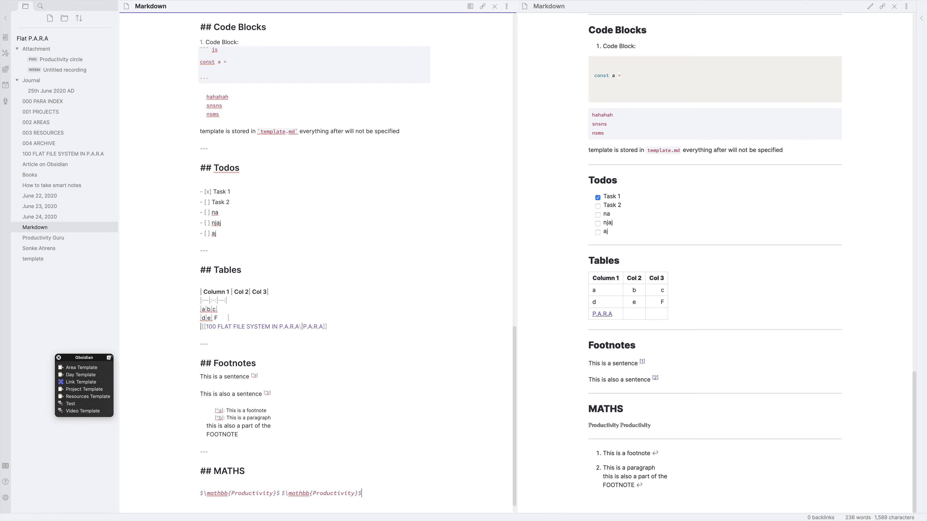
key("Left")
key("Left")
key("shift+Left")
key("shift+Left")
key("shift+Left")
key("shift+Left")
key("shift+Left")
key("shift+Left")
key("shift+Left")
key("shift+Left")
key("shift+Left")
key("shift+Left")
key("shift+Left")
key("shift+Left")
type("Guru")
left_click(631, 432)
key("super+a")
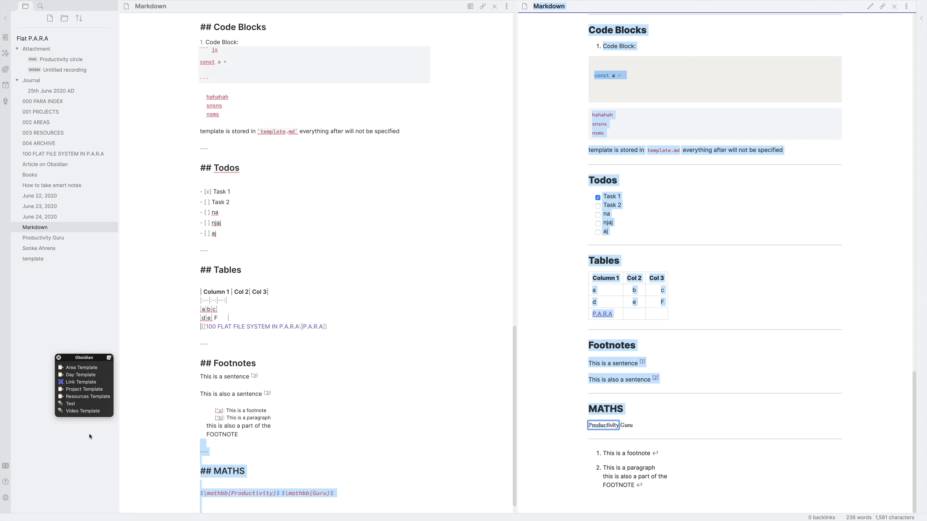
left_click(390, 421)
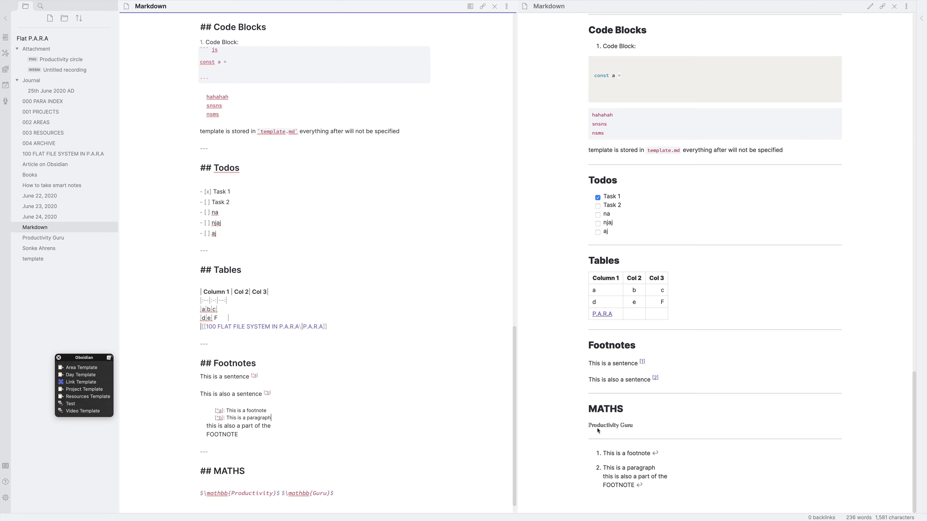
Enclose the Productivity Guru formula in corner symbols, with $\ulcorner$ before it and $\lrcorner$ after it.
left_click(340, 491)
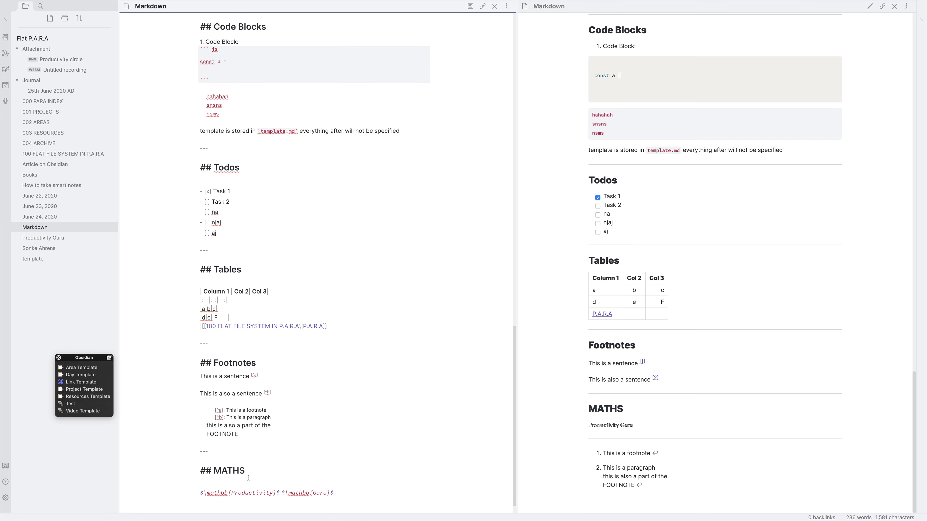
type("$$")
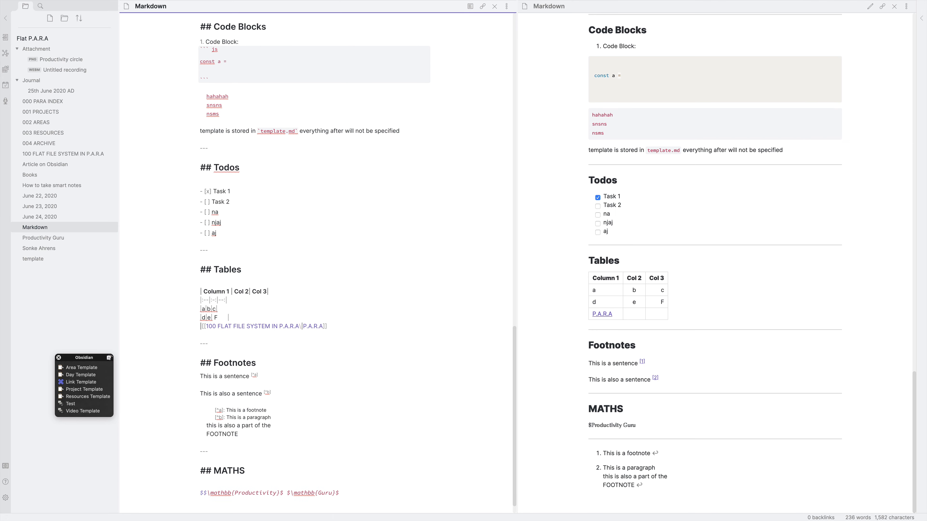
type("\\ulcor")
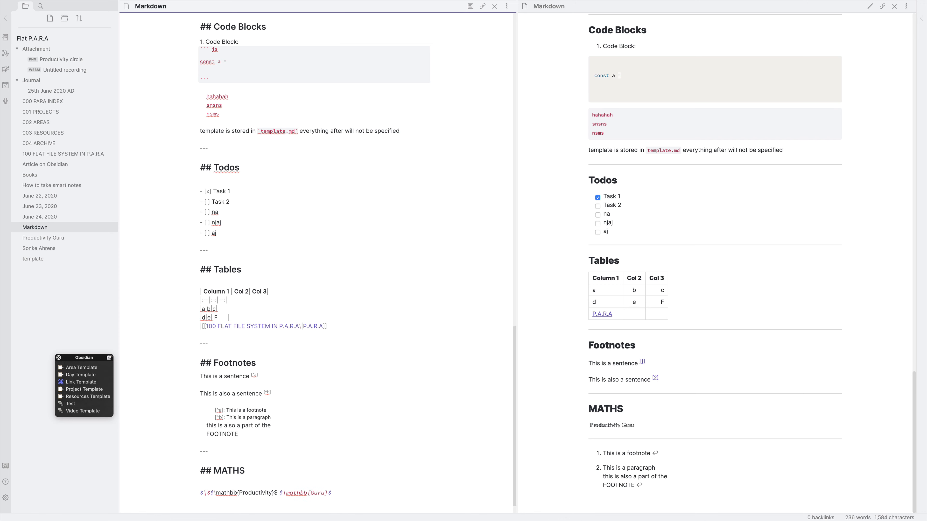
type("ner")
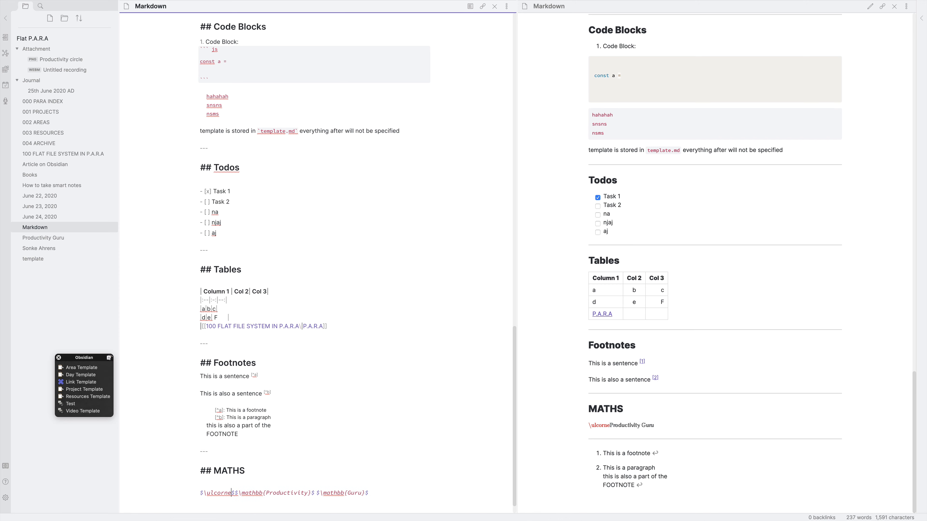
left_click(394, 495)
type("$")
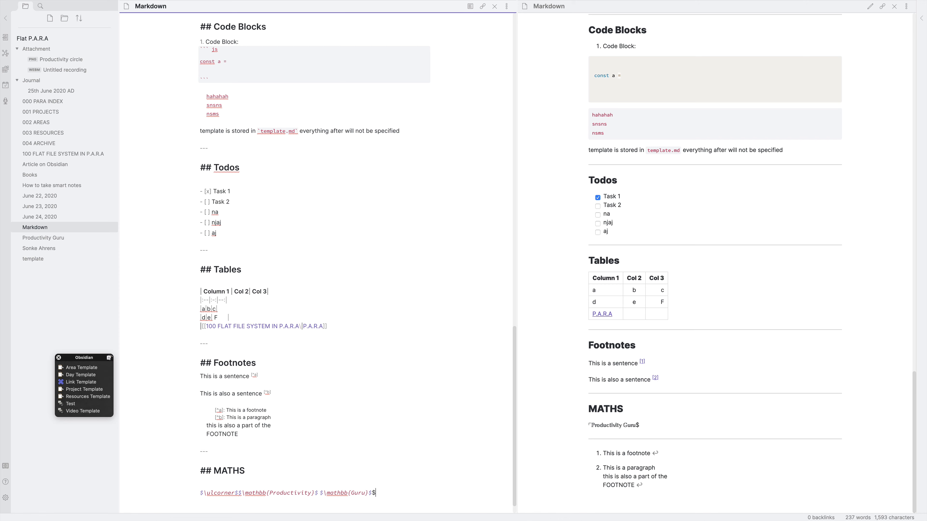
type("$\\lrcorner$")
left_click(613, 426)
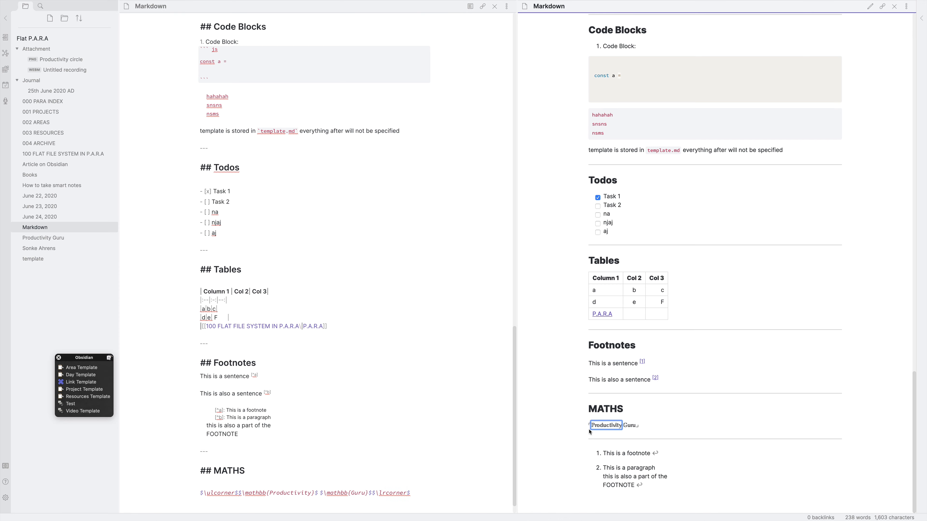
Below the corner-bracketed line, write a $$ display block containing a vmatrix with rows a & b and c & d.
left_click(411, 493)
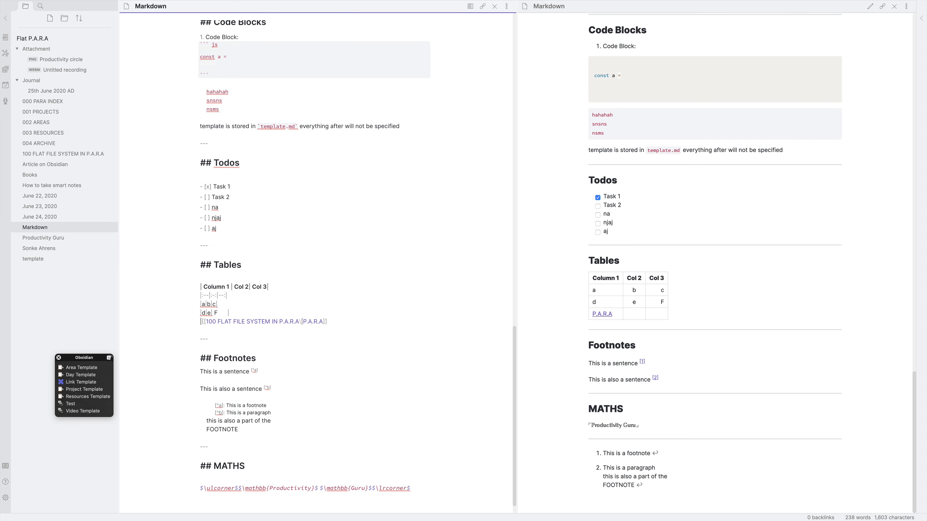
scroll(424, 488, "down", 1)
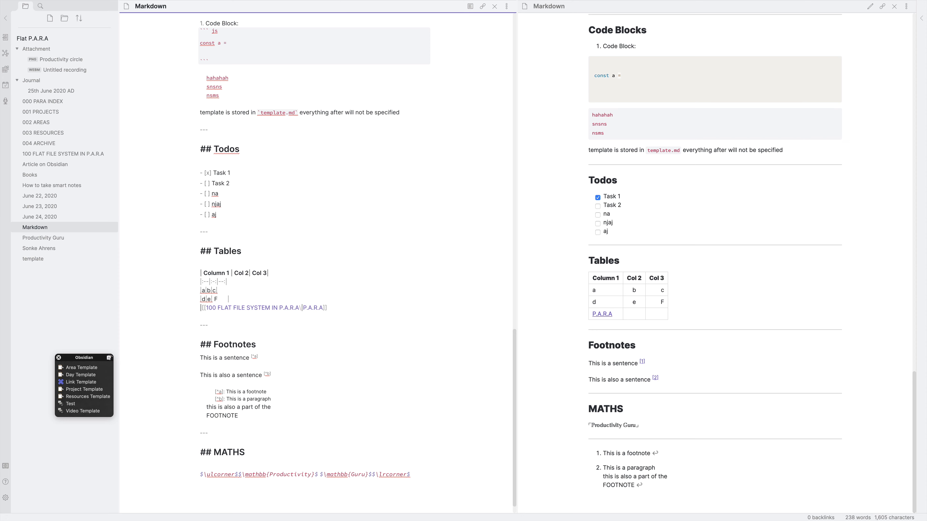
scroll(424, 482, "down", 1)
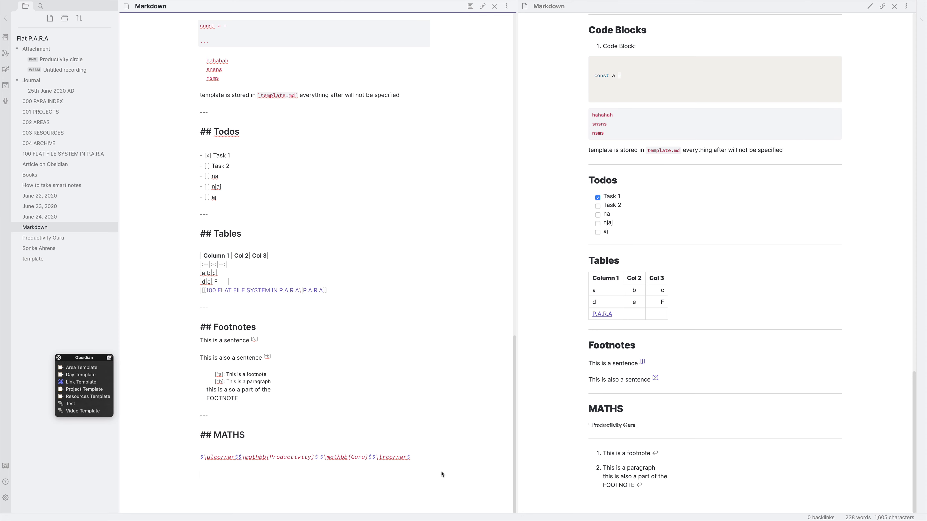
type("$")
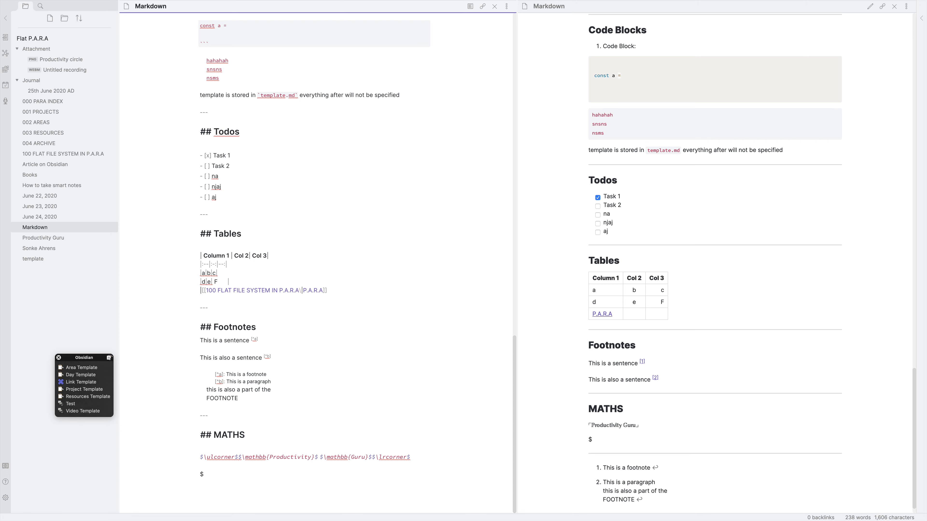
type("$ \\begin{vmatrix} a")
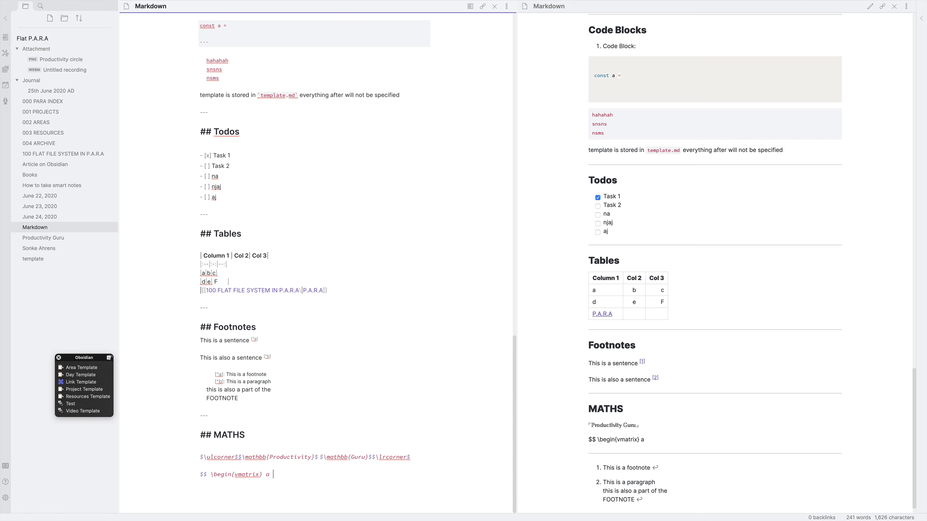
type(" & b\\\\")
key("Return")
type("c &")
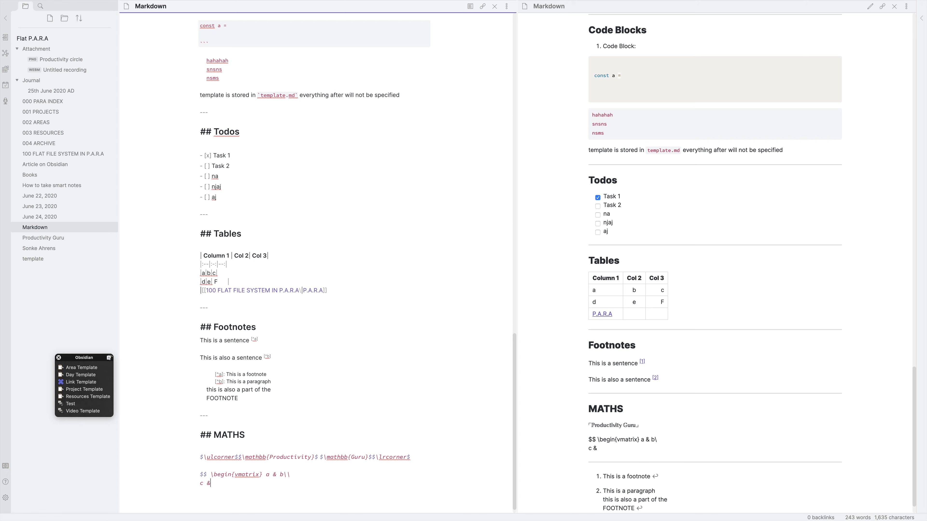
type(" d \\end")
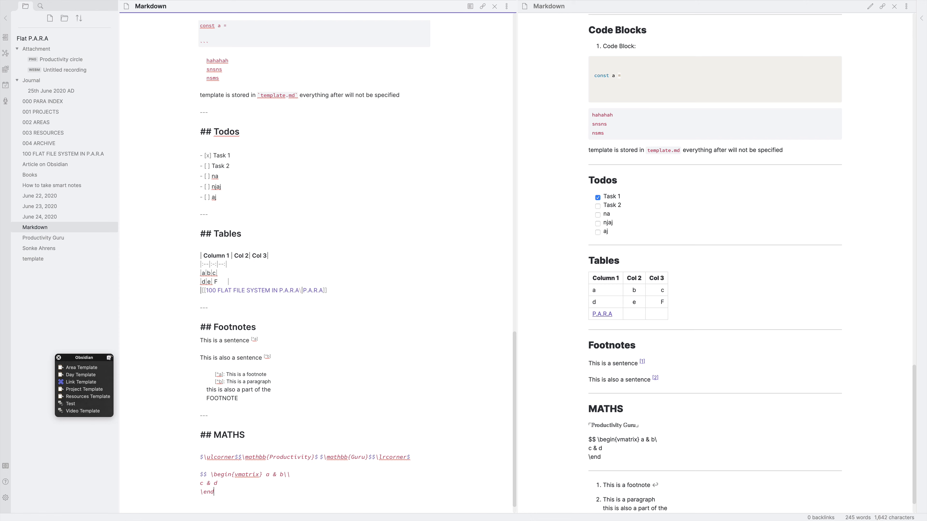
type("{")
type("vmartix")
key("Left")
key("BackSpace")
key("BackSpace")
key("BackSpace")
type("tri")
key("End")
type("$$")
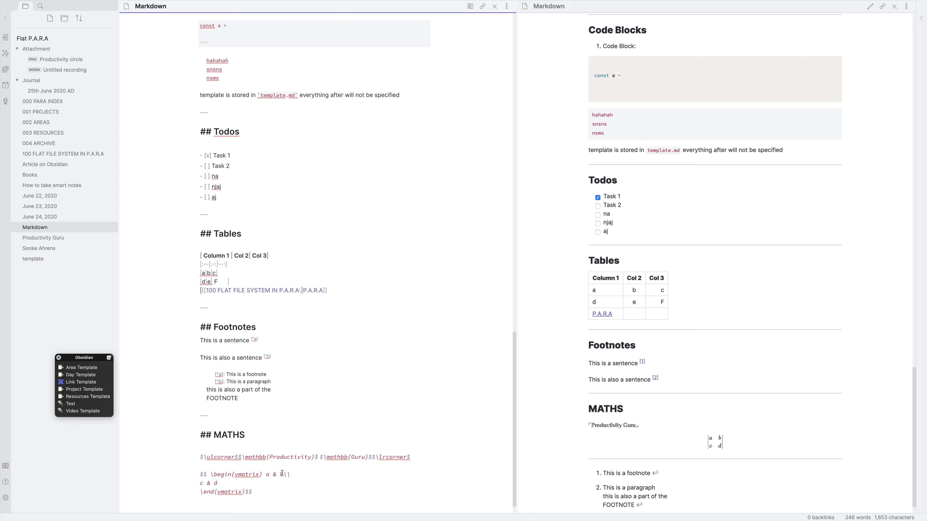
Append "= ad-bc" after \end{vmatrix} inside the display math block.
type(" = ")
type("ad-")
type("bc")
Wrap the whole determinant equation in large parentheses using \biggr( at its start and \biggr) at its end.
type("\\")
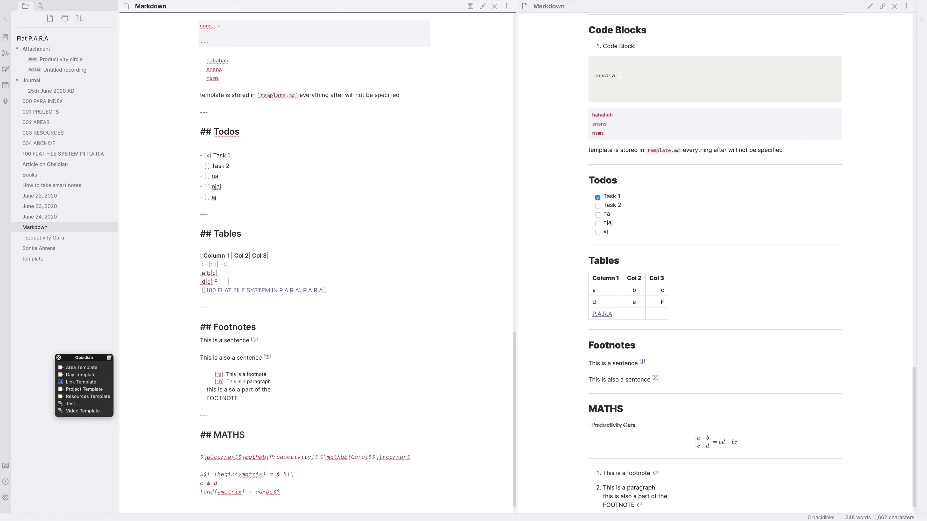
type("bigg")
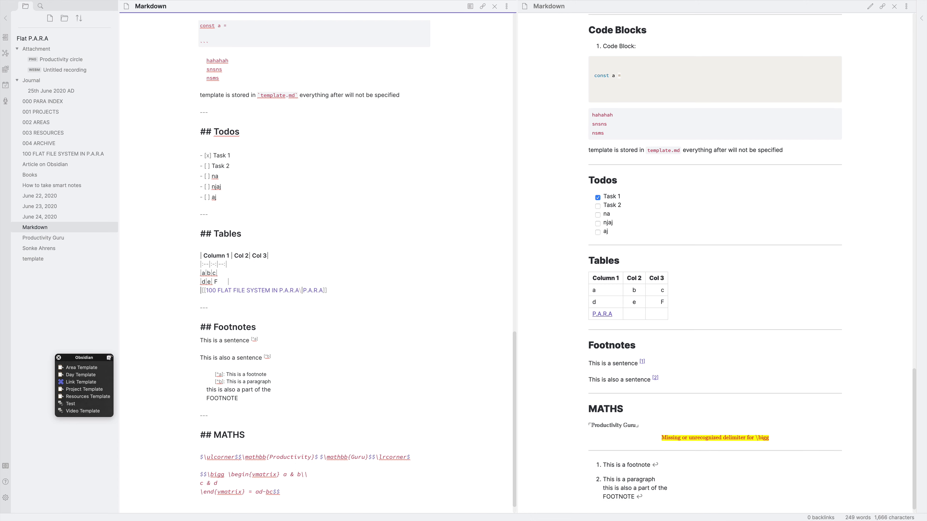
type("r")
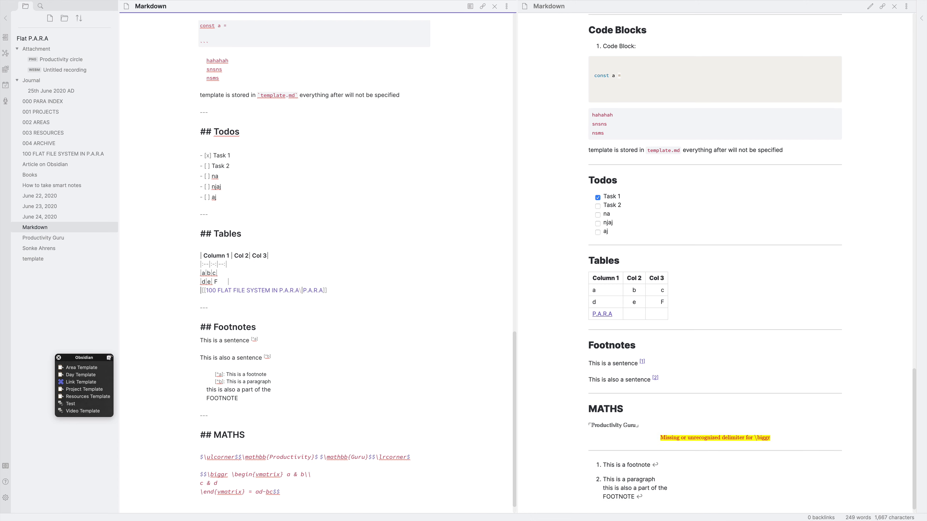
type("(")
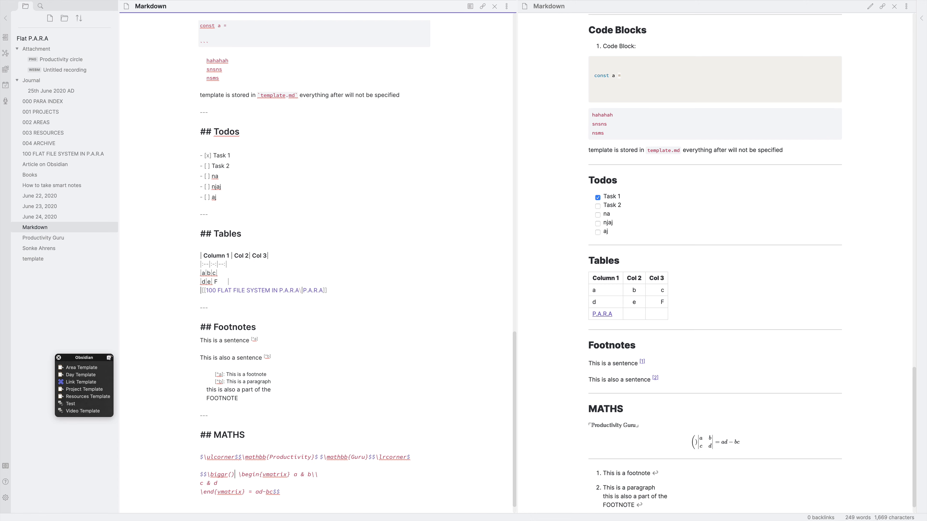
key("BackSpace")
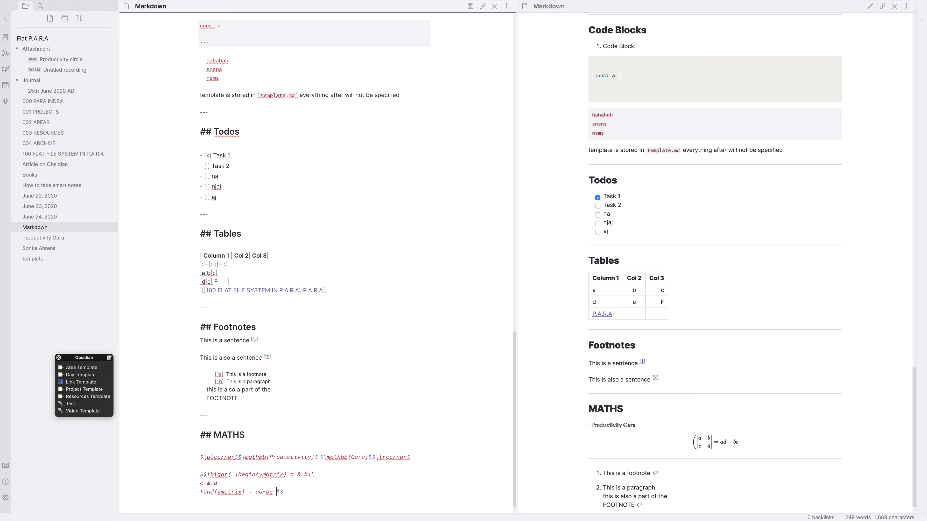
type("\\biggr")
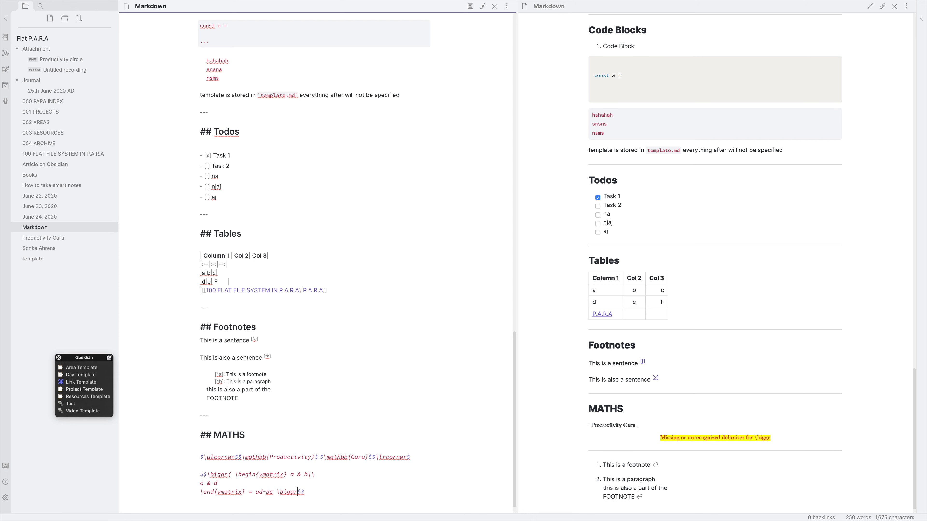
type(")")
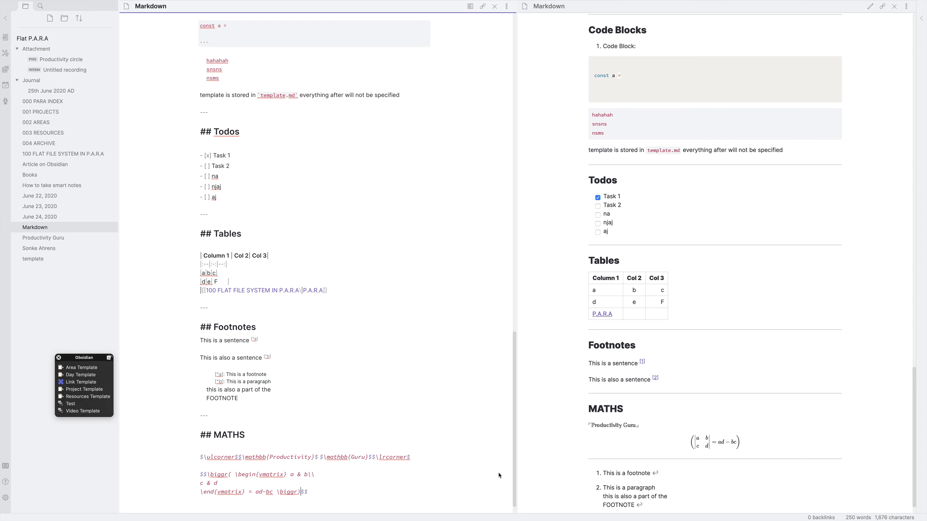
Below the determinant equation, leave a blank line and add the inline math expression $\infty$.
scroll(402, 500, "down", 1)
left_click(320, 479)
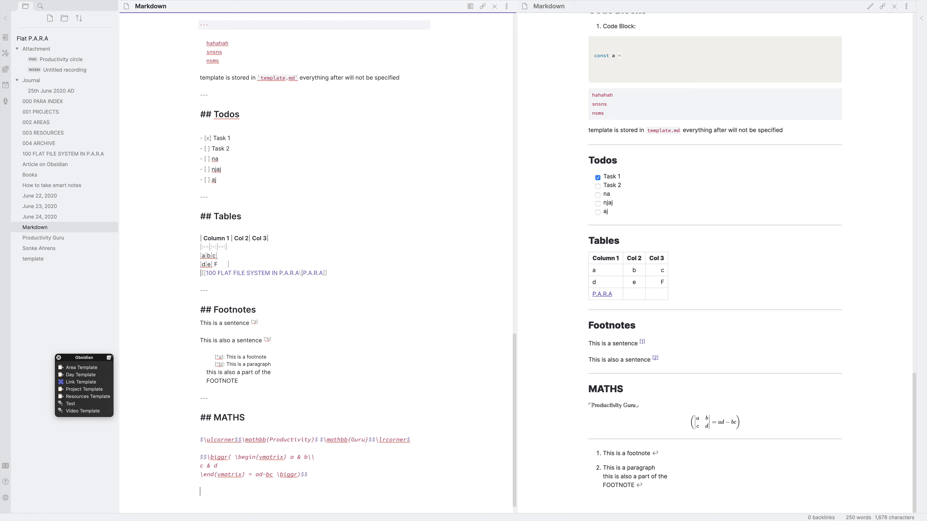
key("Return")
key("Return")
type("$")
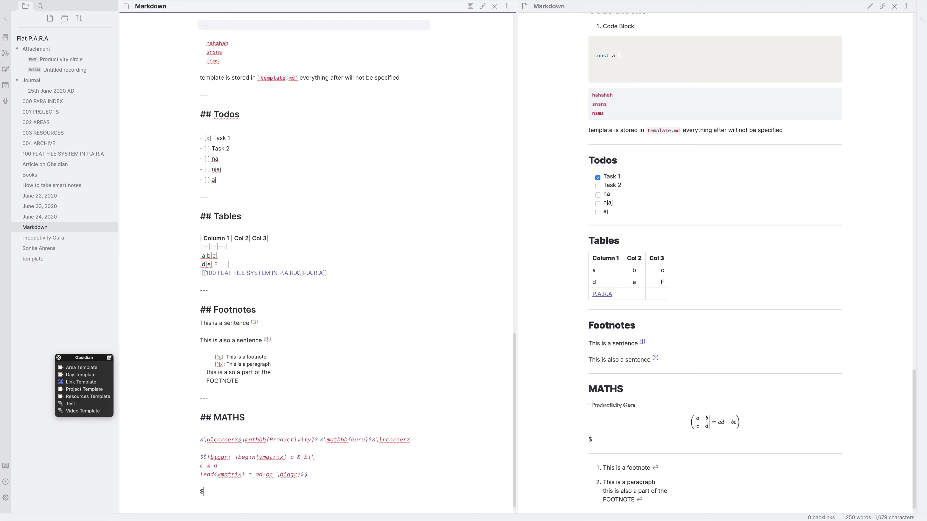
type("\\infty")
type("$ ")
On the line below the infinity symbol, add the inline math expression $\longrightarrow$.
type("$")
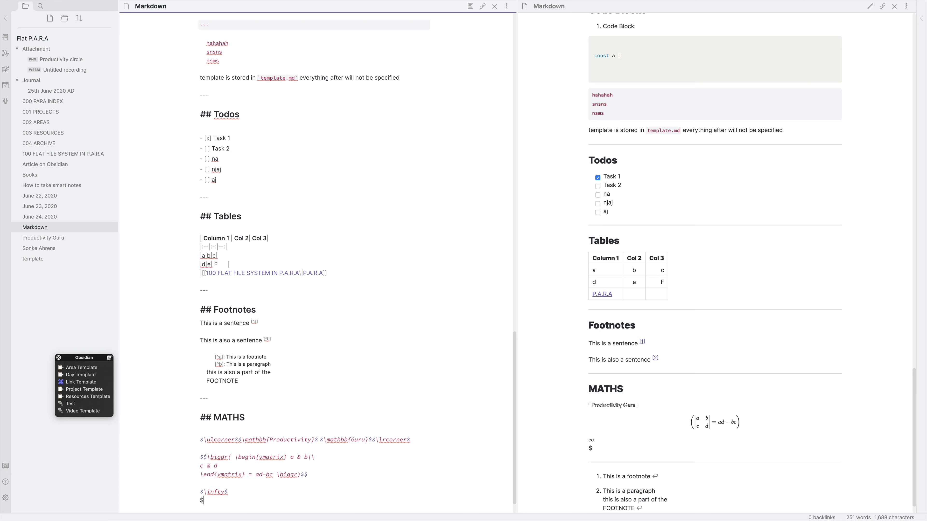
type("\\longrightarrow")
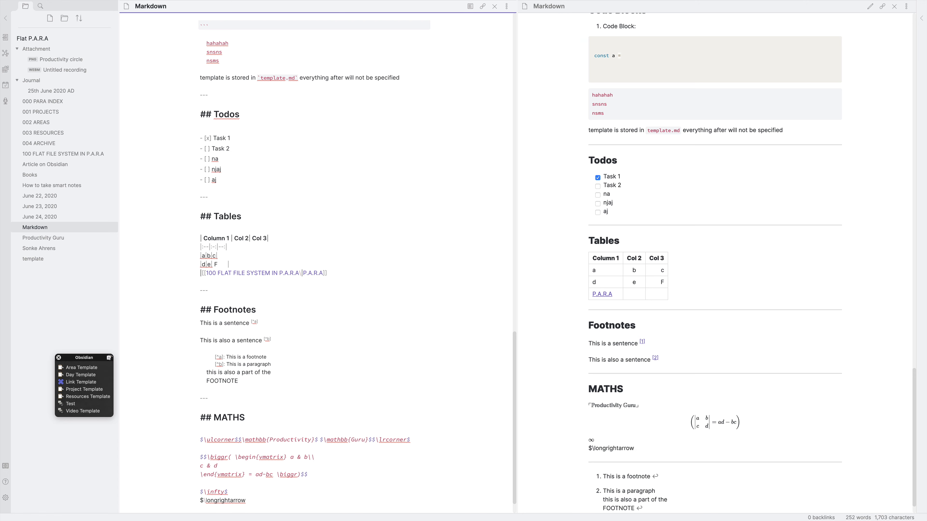
type("$")
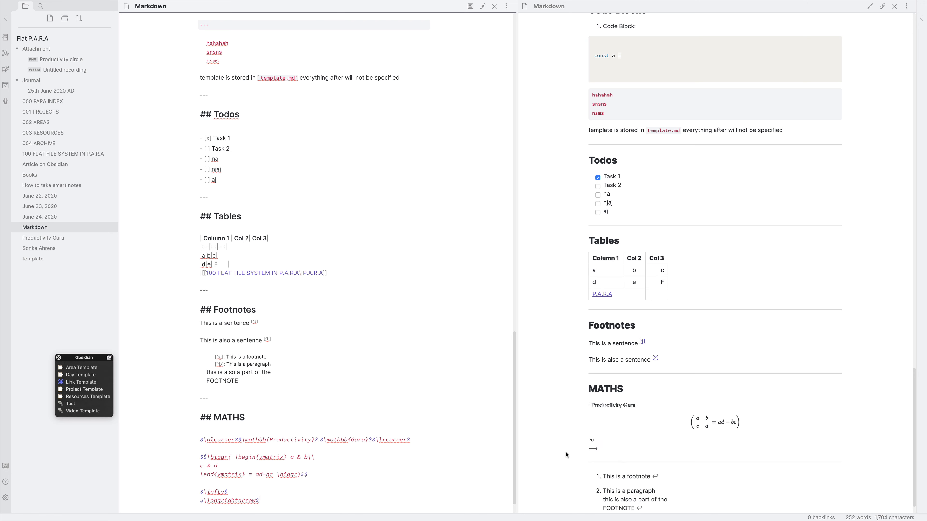
Examine the footnotes at the end of the preview and follow the second footnote's return link.
scroll(353, 496, "down", 2)
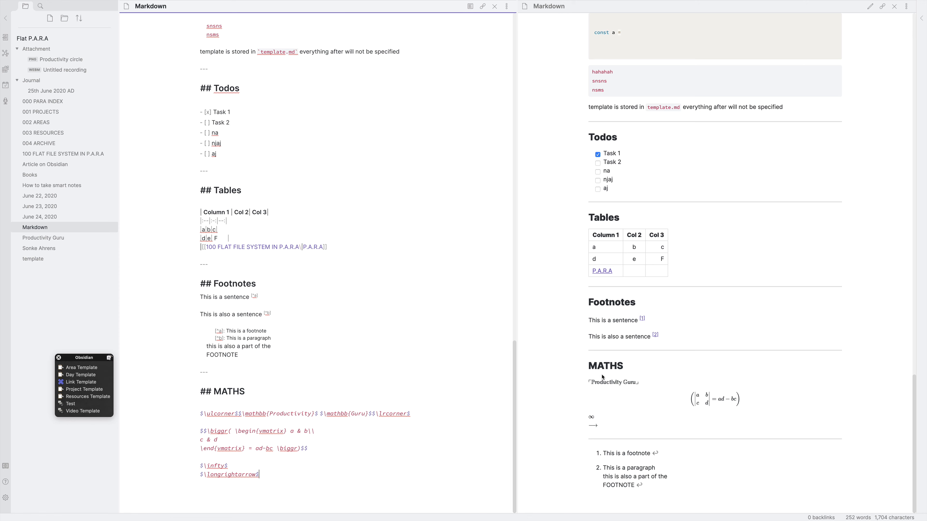
left_click(617, 446)
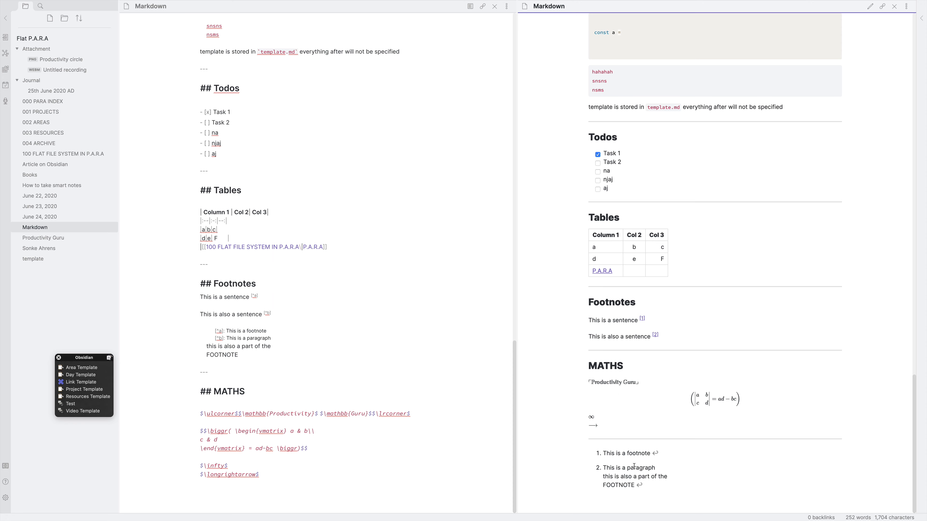
left_click(638, 486)
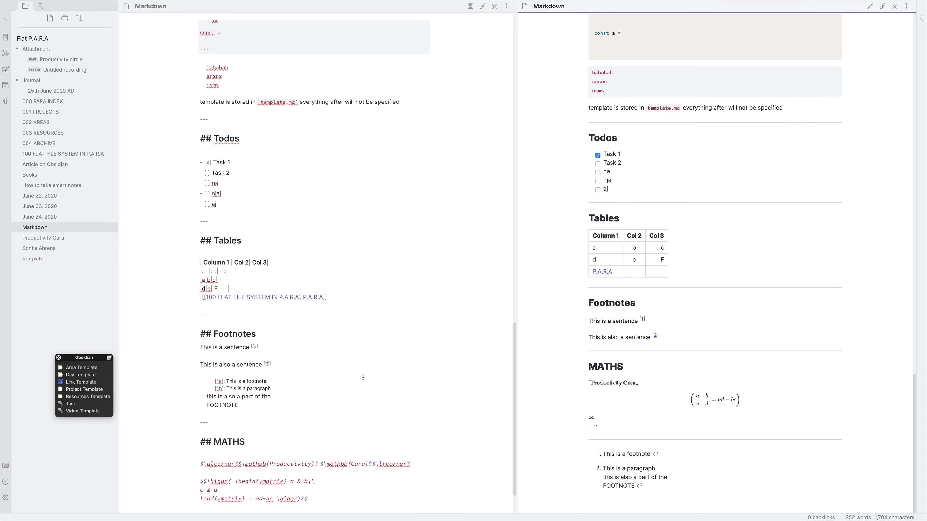
Cut the Footnotes section with its closing divider from between Tables and MATHS, leaving a single --- divider there.
scroll(363, 376, "down", 2)
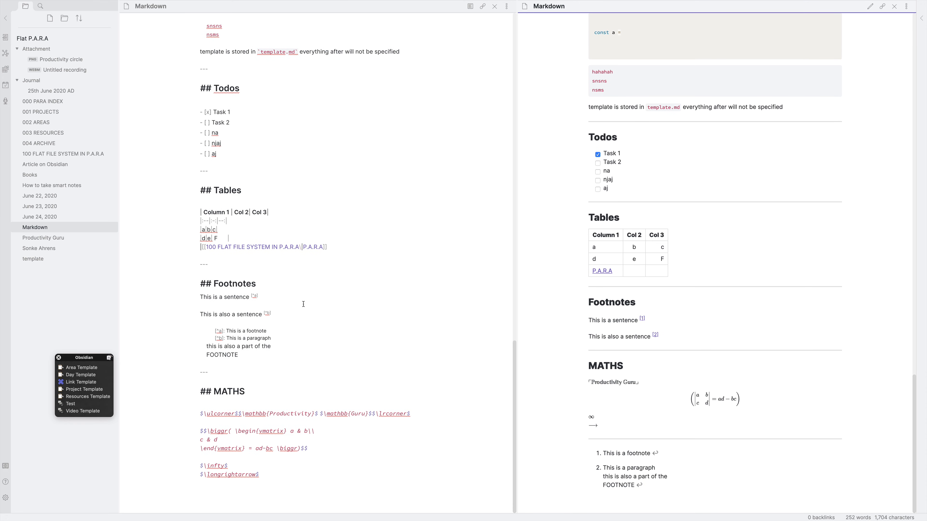
left_click_drag(270, 358, 186, 267)
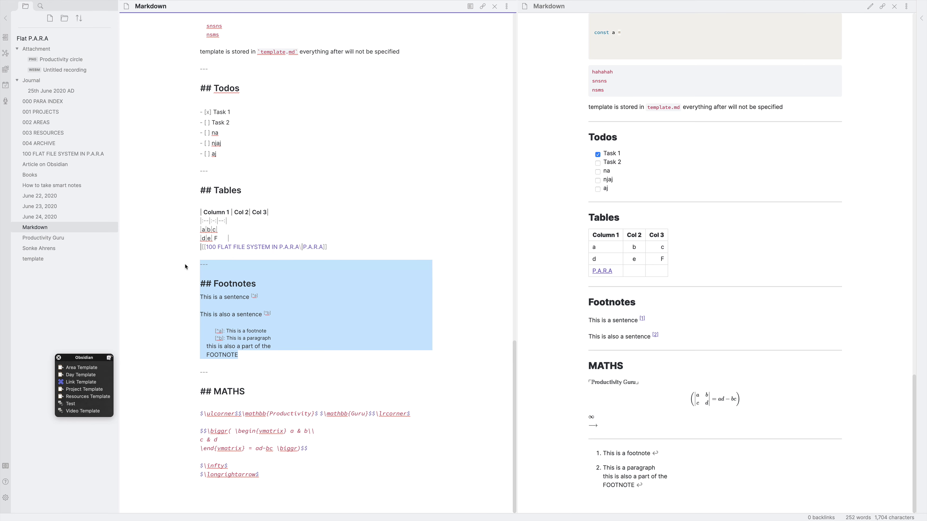
left_click_drag(233, 375, 179, 279)
key("super+c")
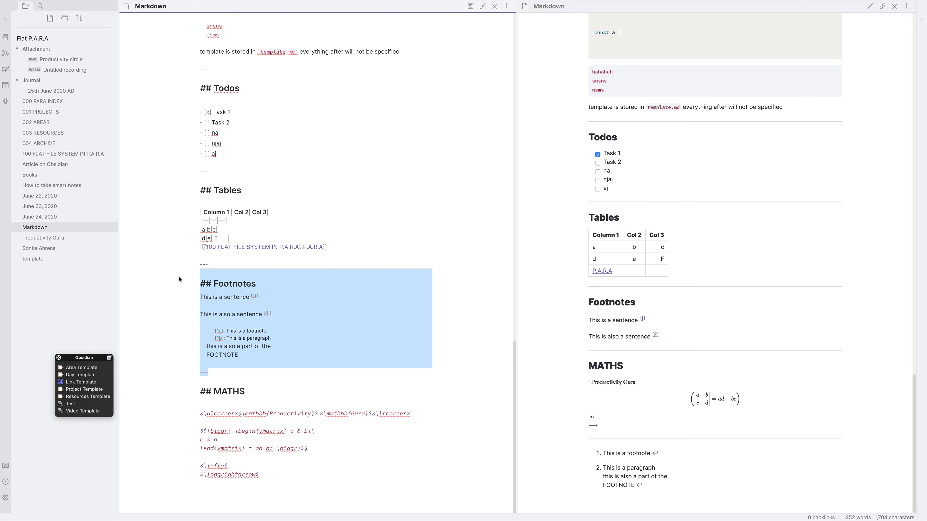
key("BackSpace")
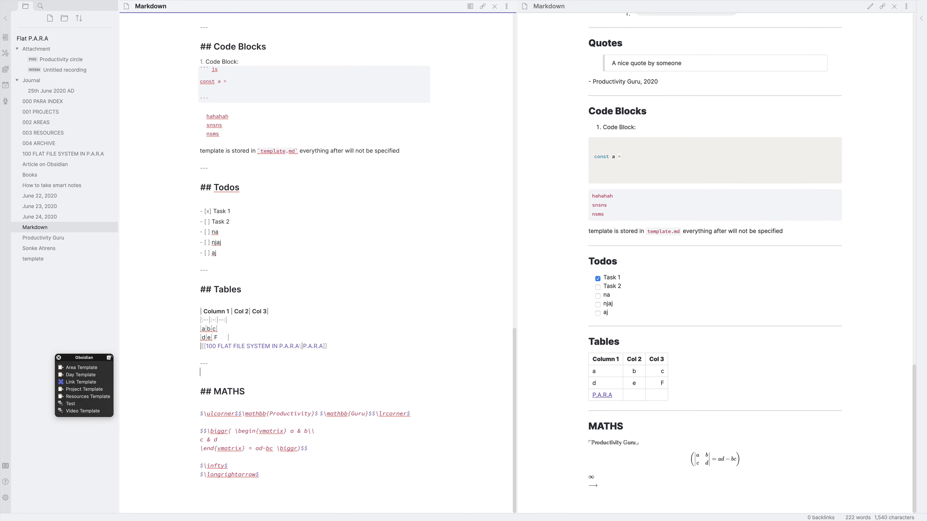
key("BackSpace")
key("BackSpace")
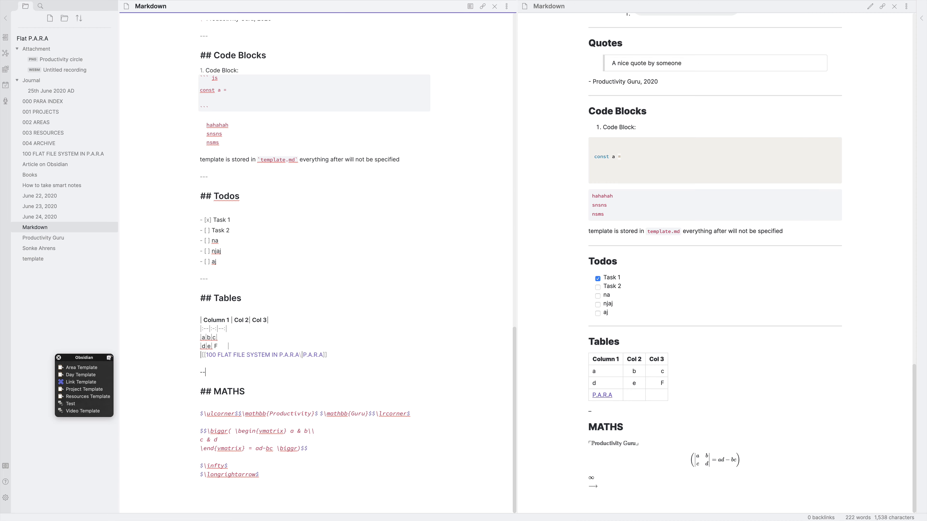
type("-")
Paste the Footnotes section below the divider that follows the unordered list, above the Links heading.
scroll(290, 219, "up", 8)
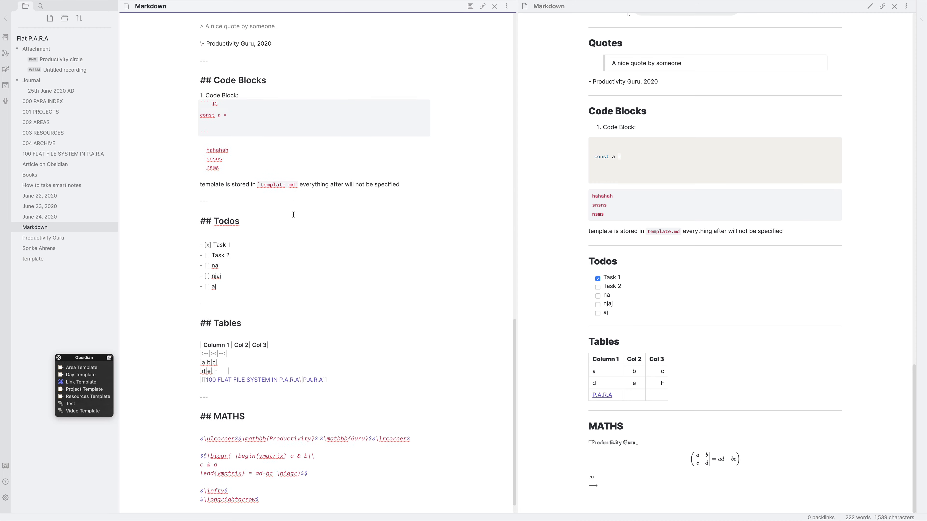
scroll(291, 219, "up", 6)
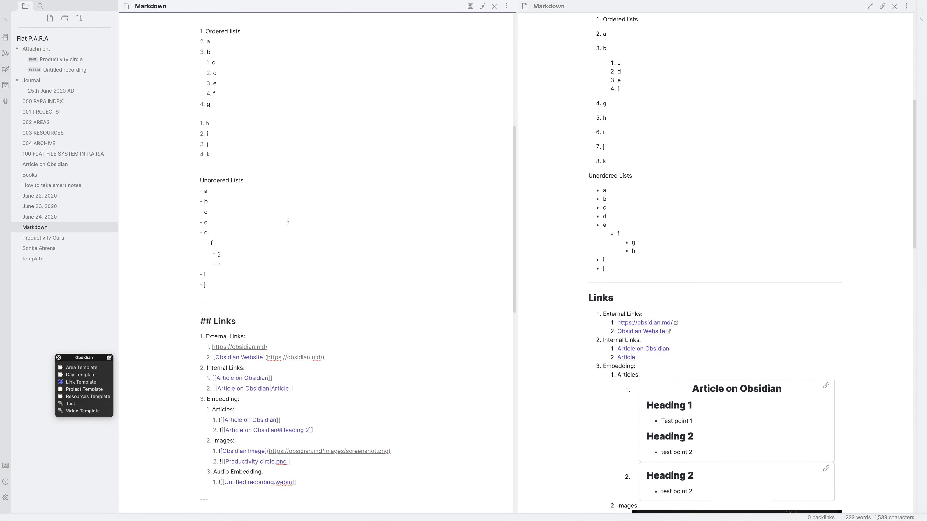
scroll(283, 227, "up", 1)
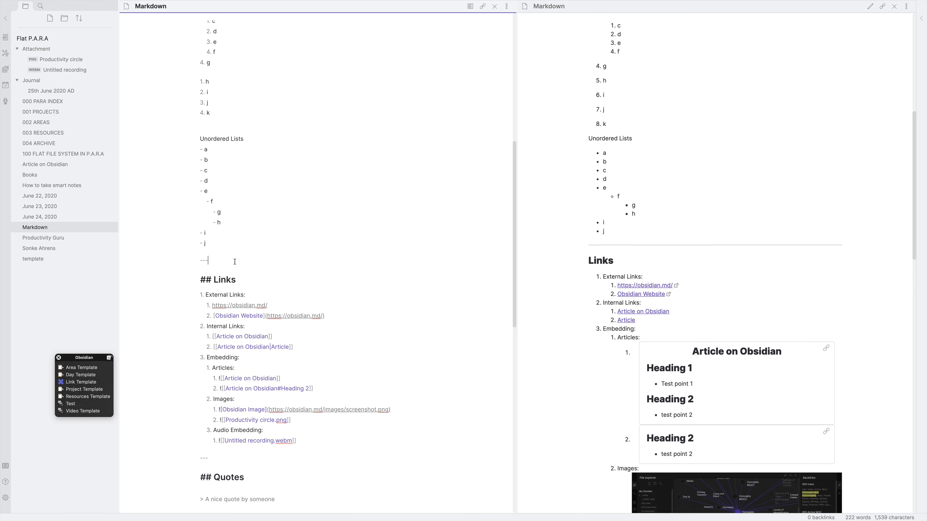
key("Return")
key("super+v")
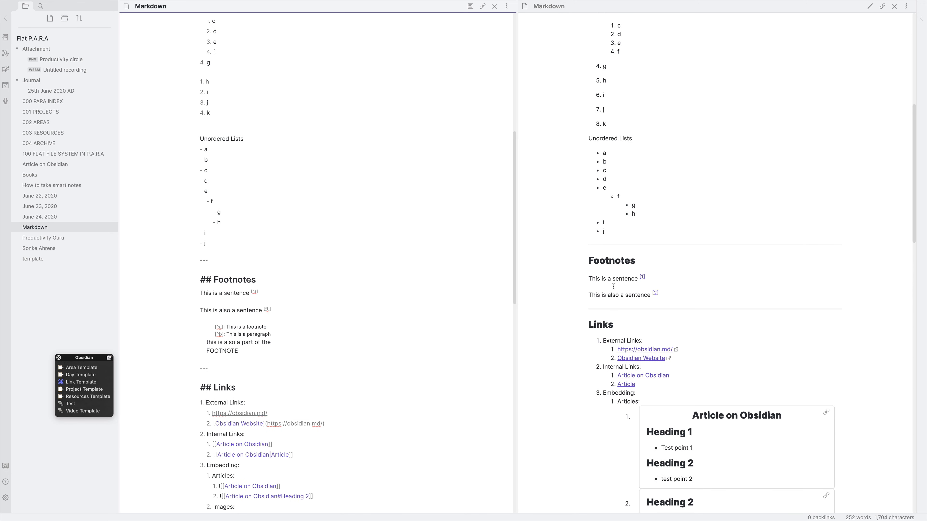
Follow the first footnote's reference and return links in the preview, and compare the Footnotes section's position with the notes at the document's end.
left_click(642, 279)
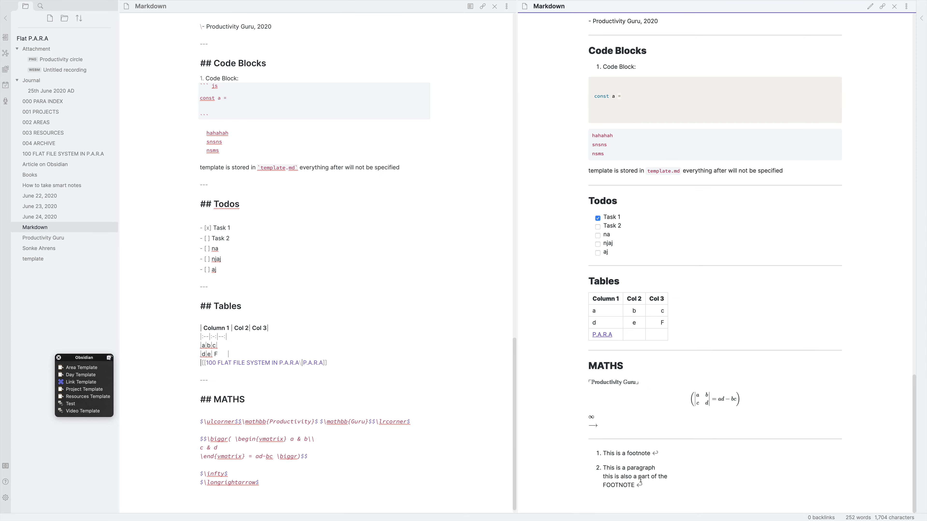
left_click(654, 455)
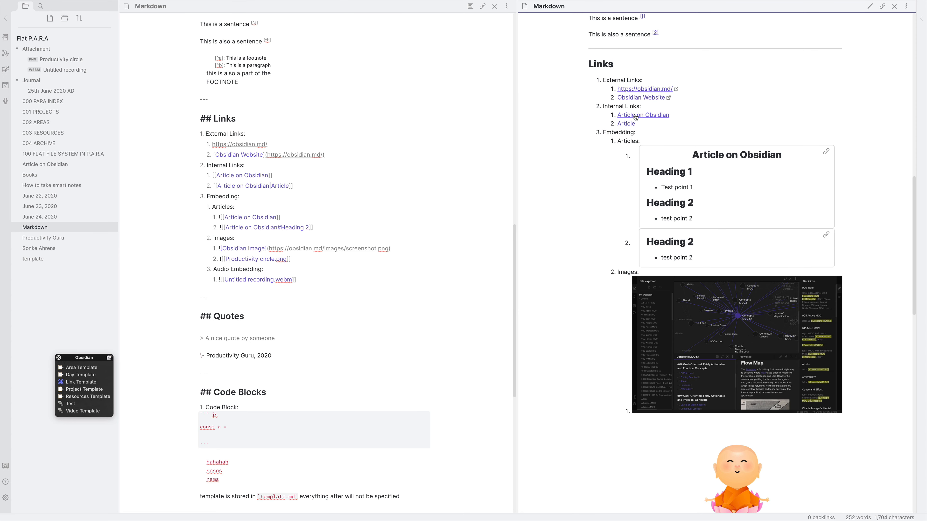
scroll(622, 160, "up", 2)
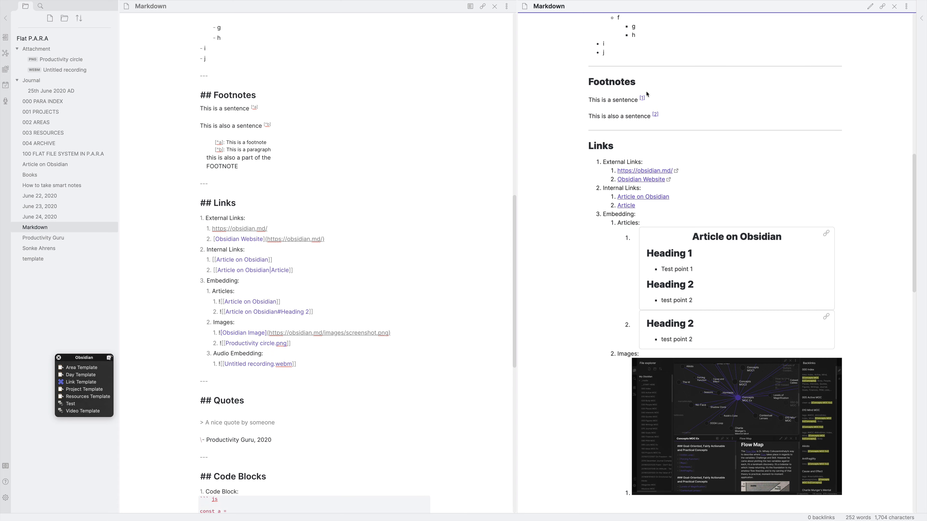
scroll(630, 97, "down", 2)
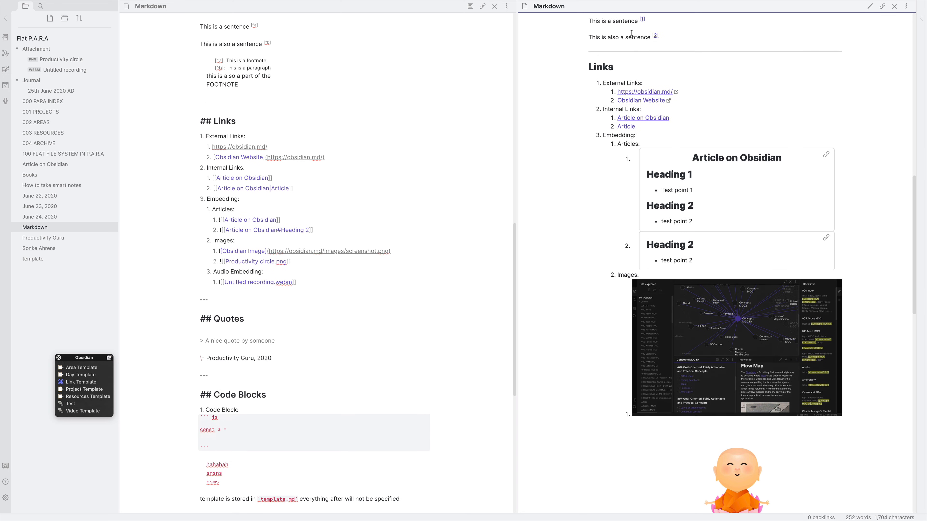
scroll(641, 28, "down", 10)
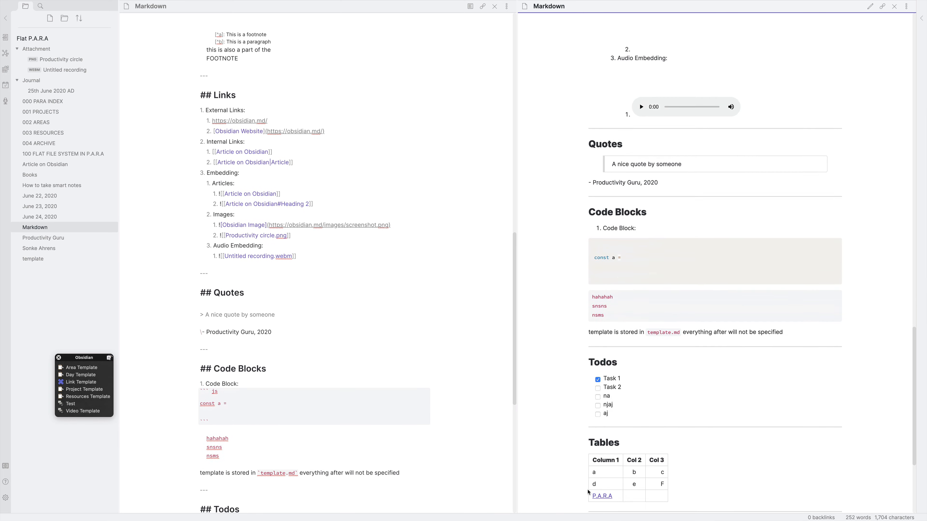
scroll(641, 487, "up", 8)
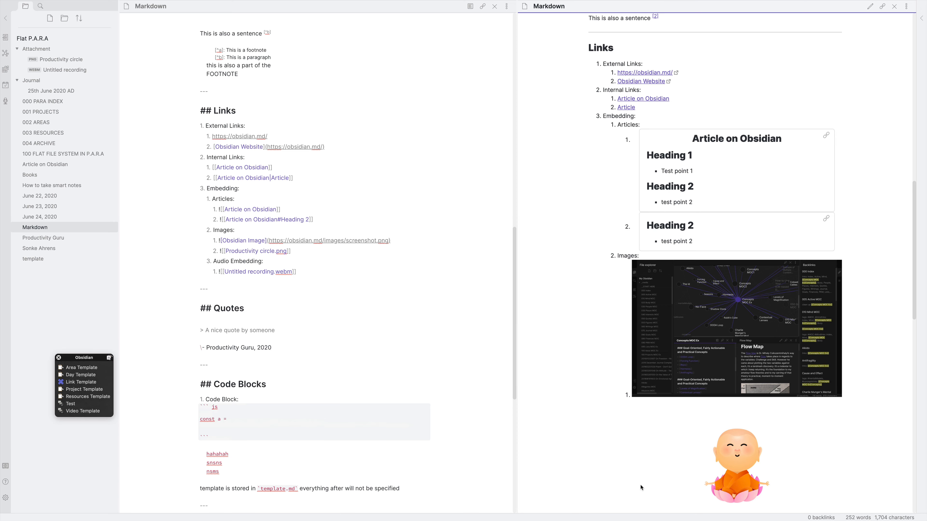
scroll(587, 21, "up", 2)
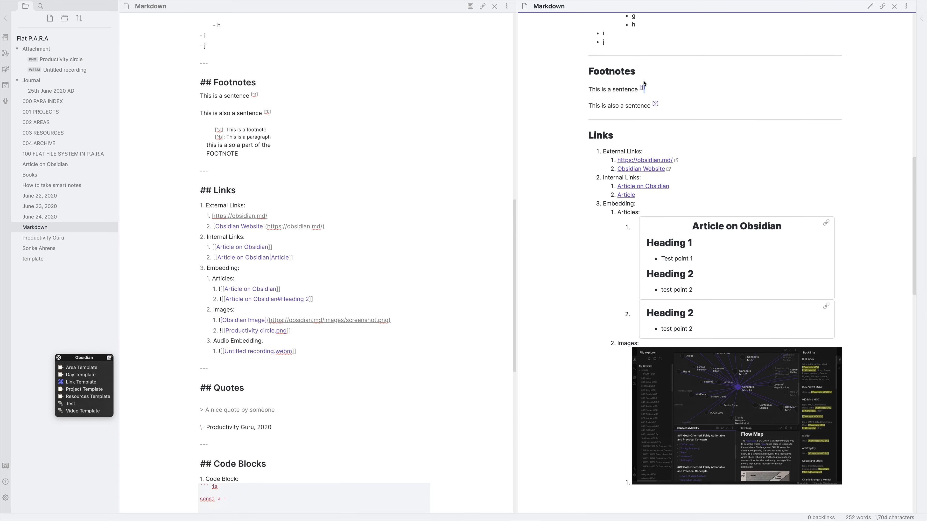
left_click_drag(646, 88, 666, 109)
left_click(666, 108)
scroll(654, 189, "down", 5)
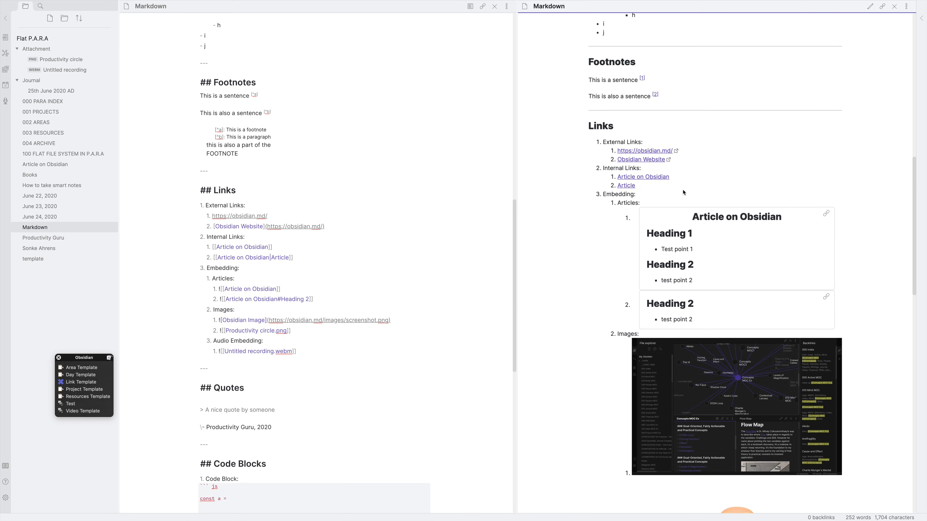
scroll(678, 199, "down", 10)
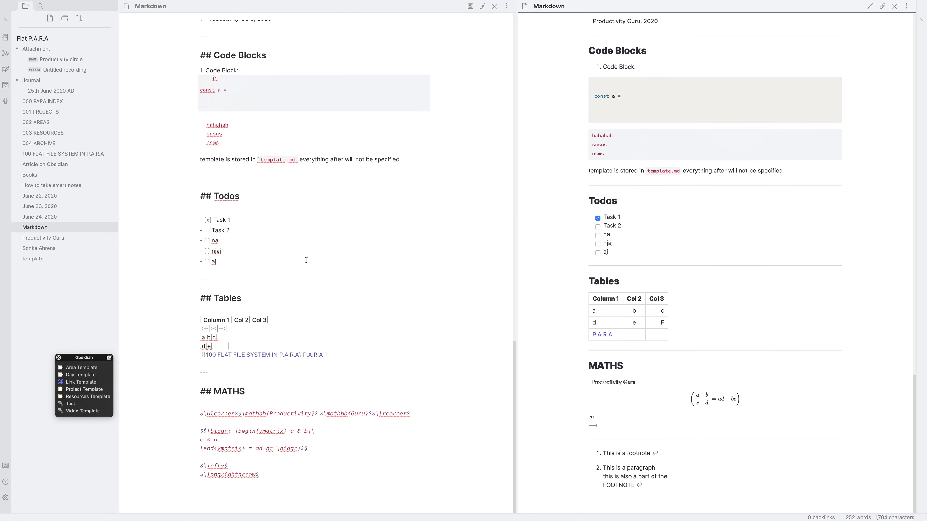